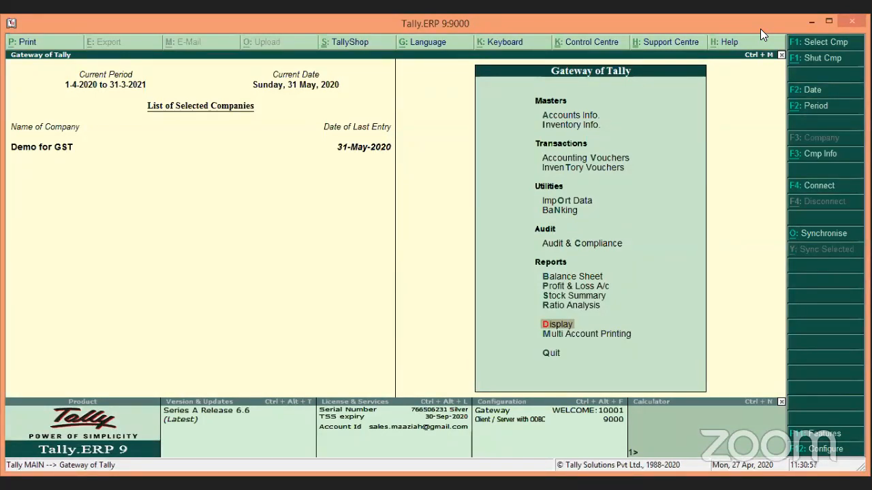
Step: Open the Day Book from the Display reports menu
left_click(845, 259)
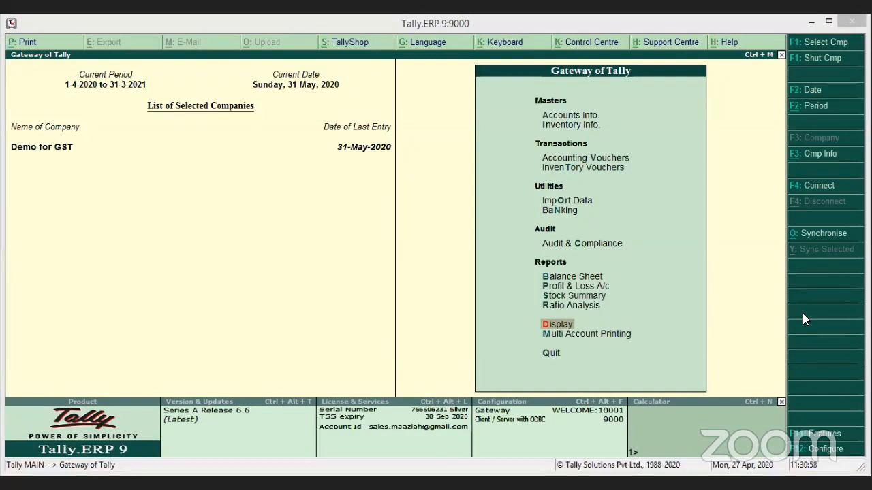
left_click(750, 296)
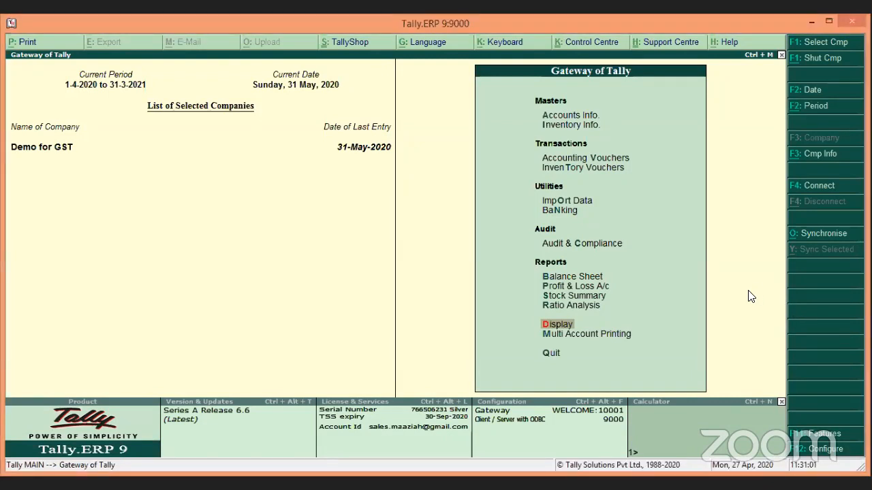
key("Return")
key("d")
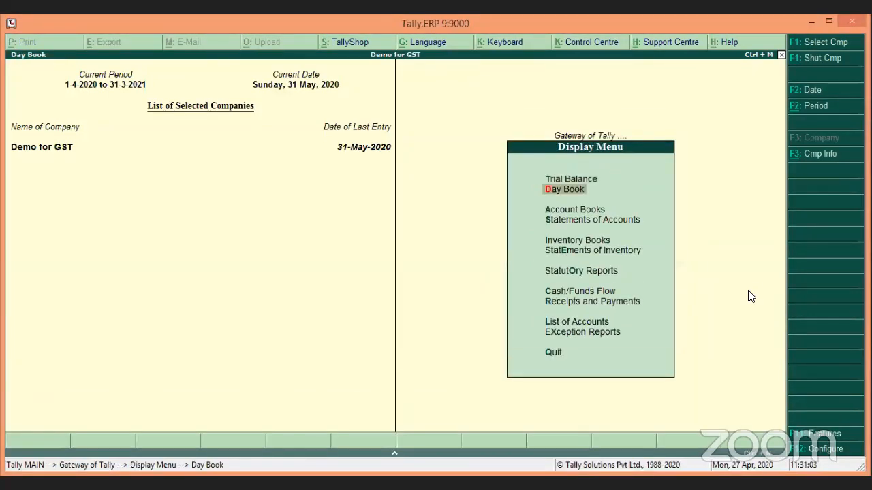
Step: Set the Day Book period to May 2020, review the AIR FILTER SYSTEM sale and bring up company features
key("F2")
type("1-5")
key("Return")
key("Return")
key("Down")
key("Down")
key("Down")
key("Down")
key("Down")
key("Down")
key("Down")
key("Down")
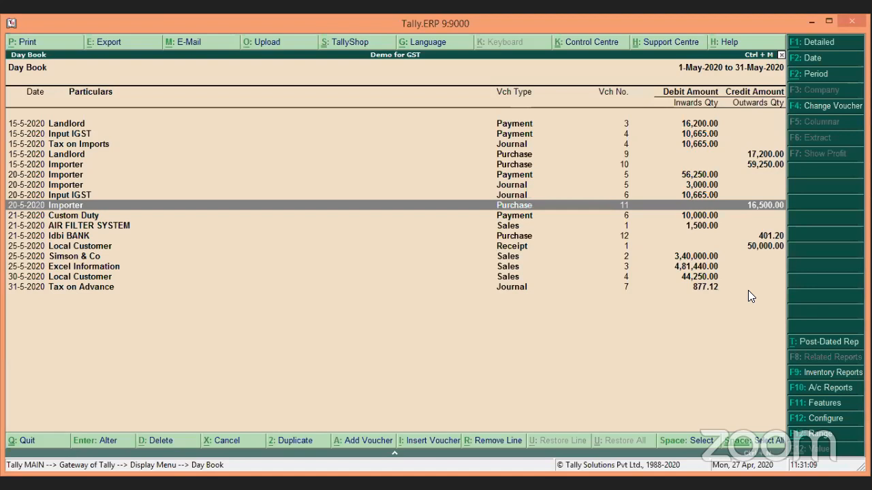
key("Down")
key("Down")
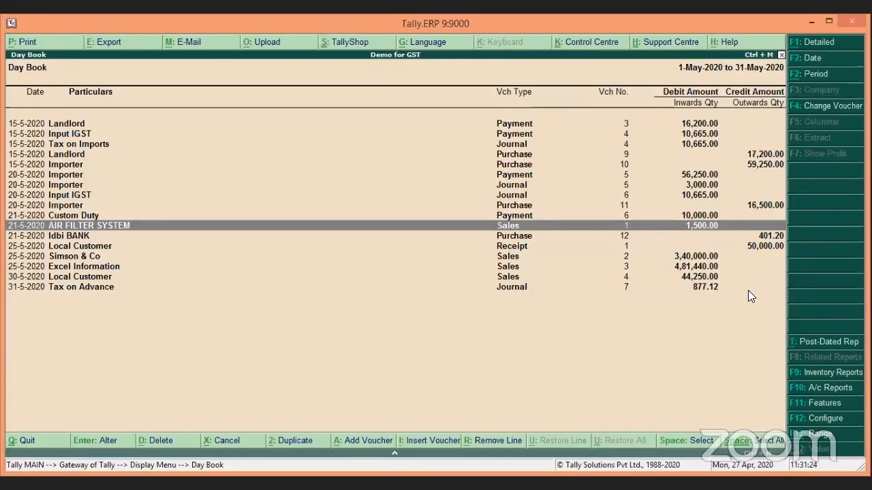
key("F11")
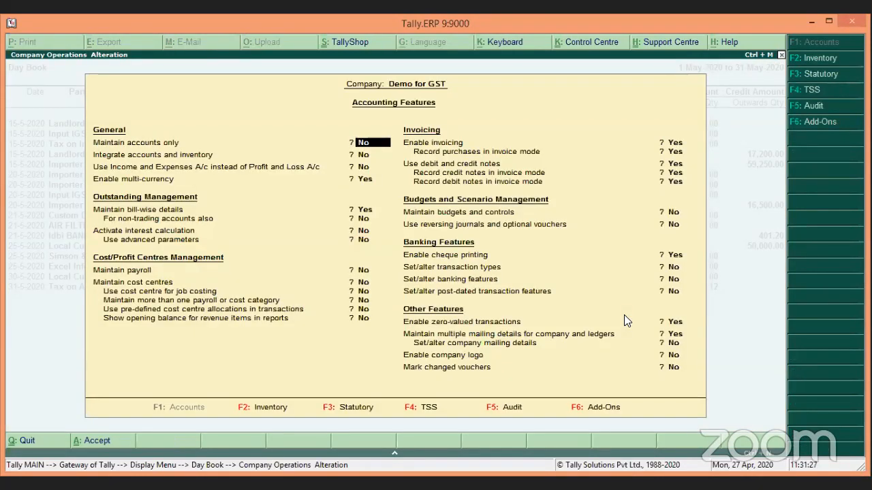
Step: Under Statutory features, alter company GST details and set Provide LUT/Bond details to Yes
key("F3")
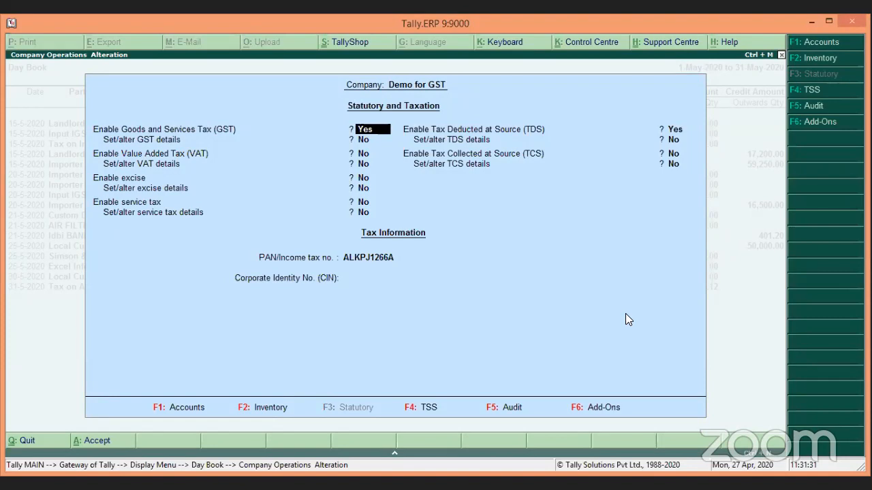
key("Return")
type("y")
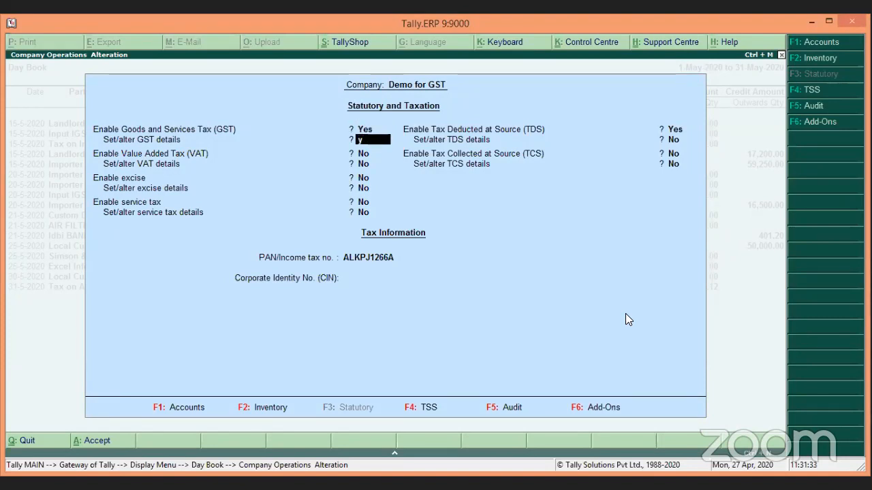
key("Return")
key("Return")
key("Return")
key("Return")
key("Return")
key("Return")
key("Return")
key("Return")
key("Return")
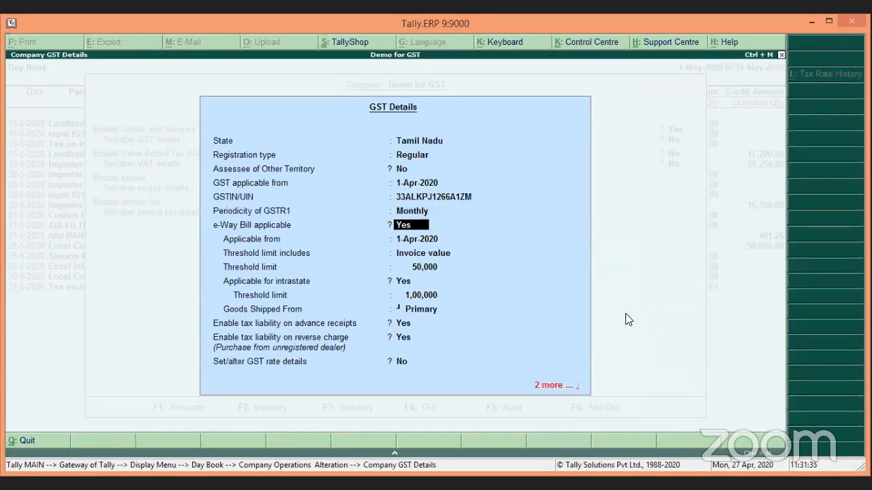
key("Return")
key("Return")
key("Return")
key("Return")
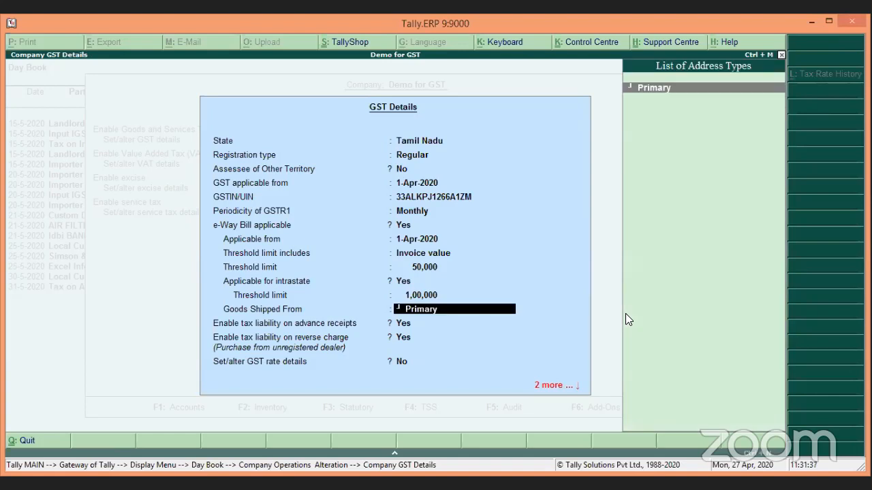
key("Return")
key("Return")
key("Return")
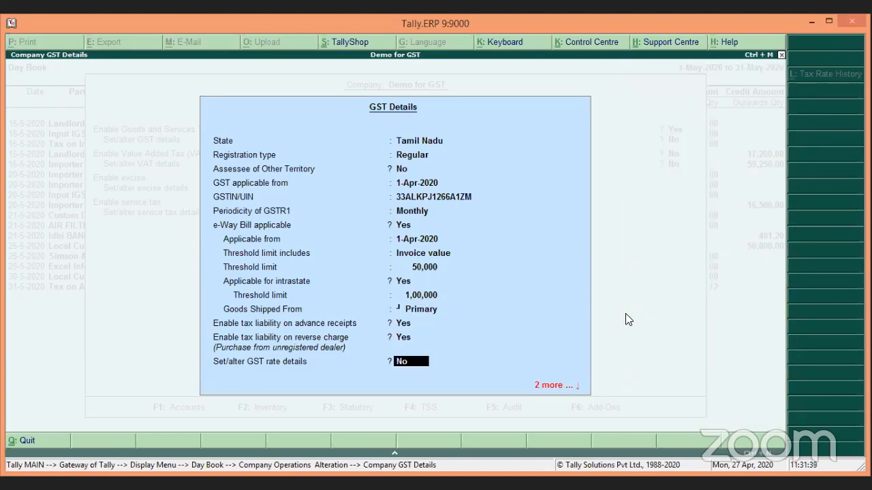
key("Return")
key("Return")
type("y")
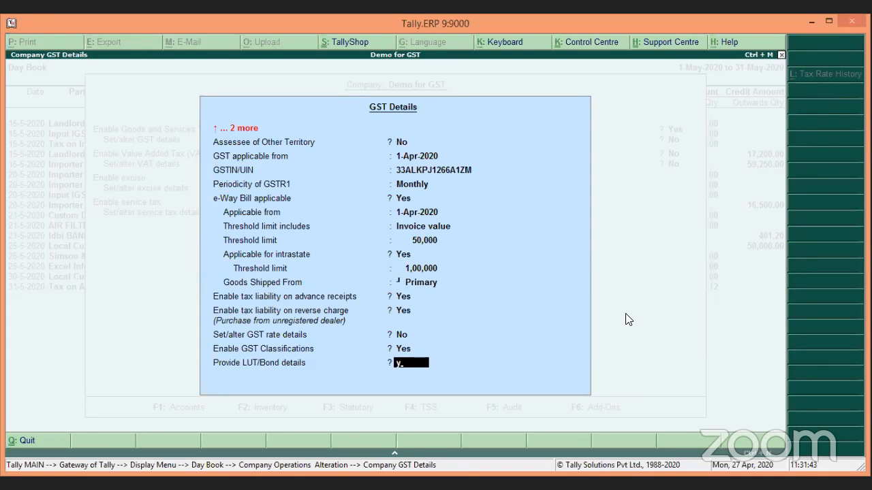
key("Return")
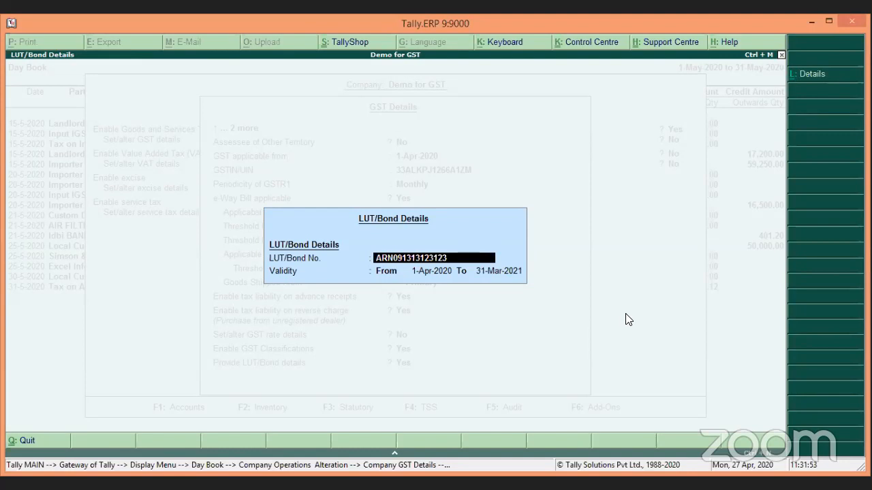
Step: Accept the LUT/Bond details valid 1-Apr-2020 to 31-Mar-2021 and return to GST Details
key("BackSpace")
key("Return")
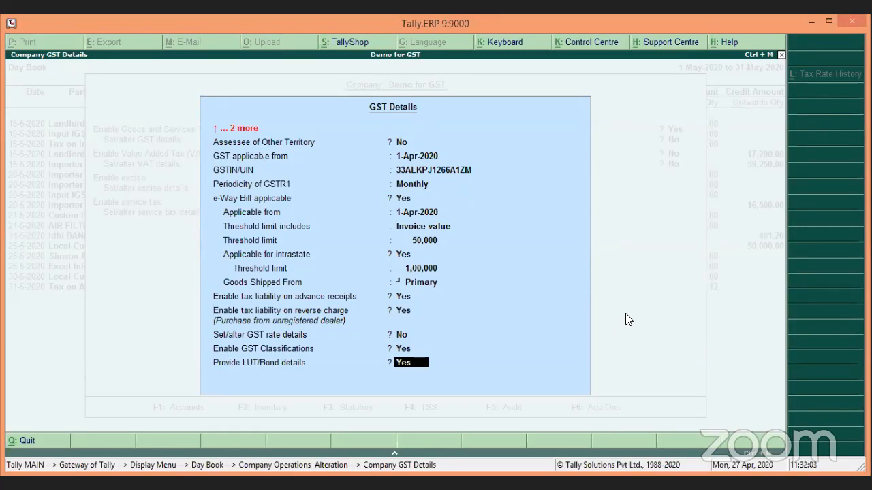
key("Up")
key("Up")
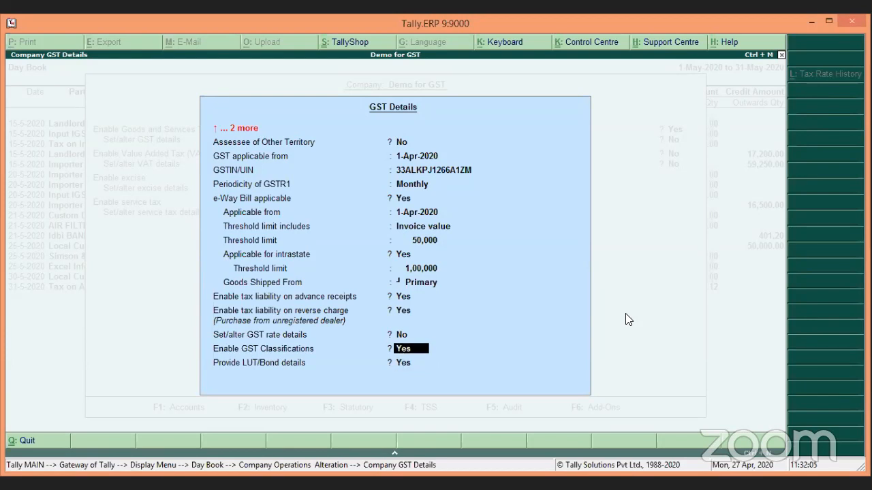
Step: Review the e-Way Bill settings and keep tax liability on advance receipts enabled
key("Up")
key("Up")
key("Up")
key("Up")
key("Up")
key("Up")
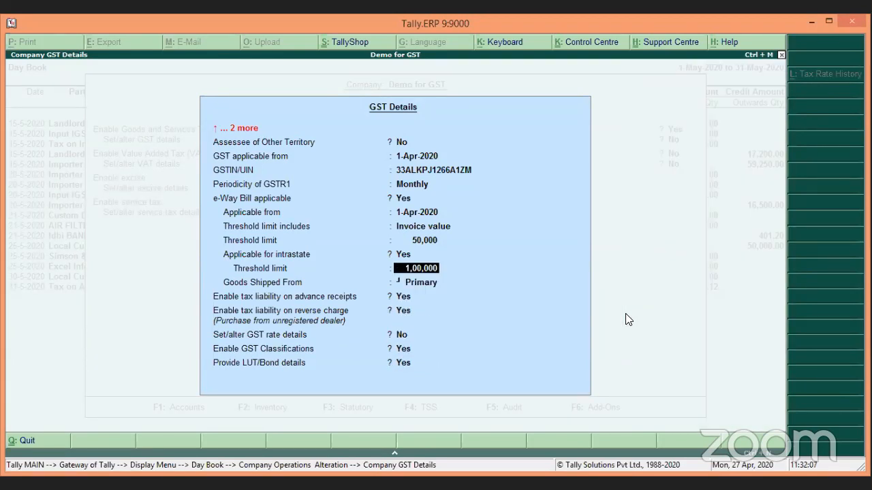
key("Up")
key("Up")
key("Up")
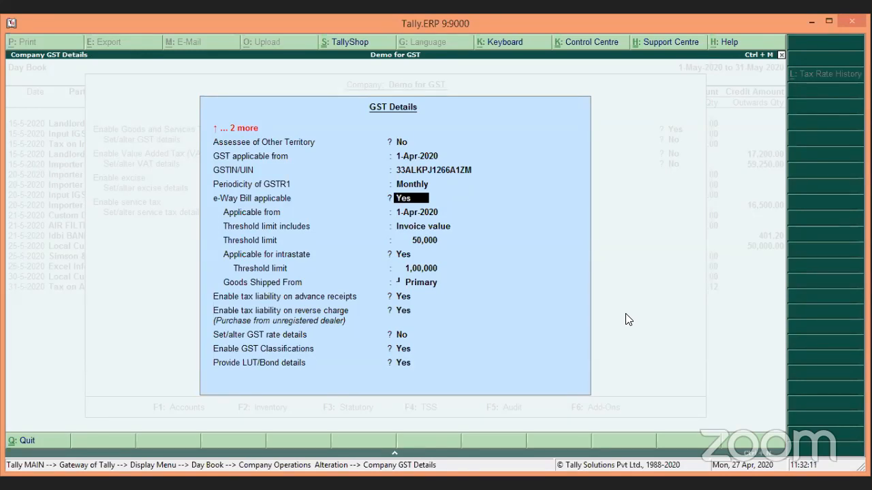
key("Return")
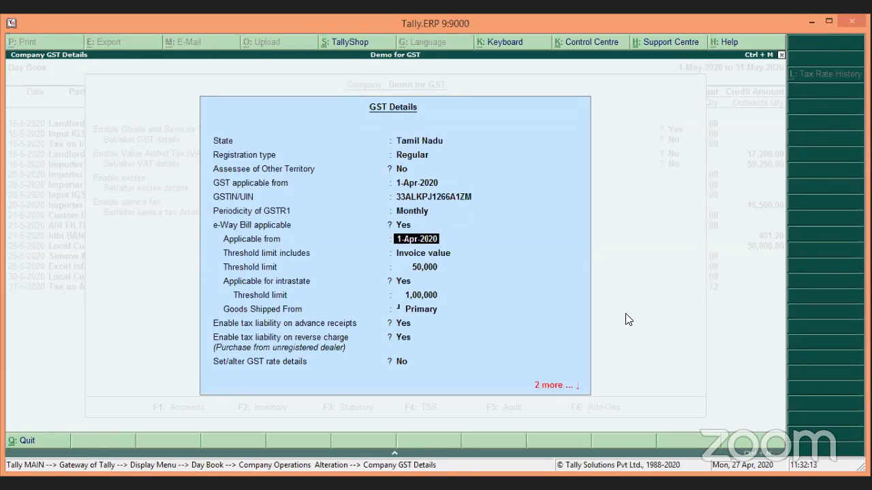
key("Return")
key("Return")
key("Return")
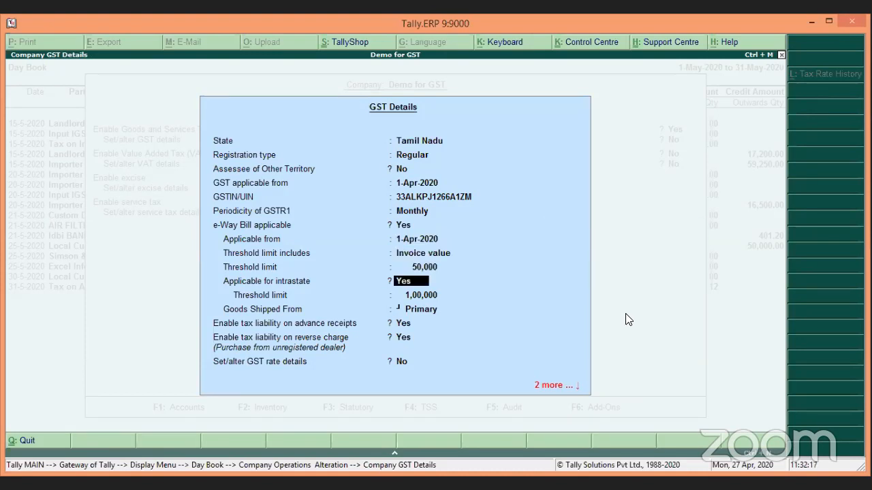
key("Return")
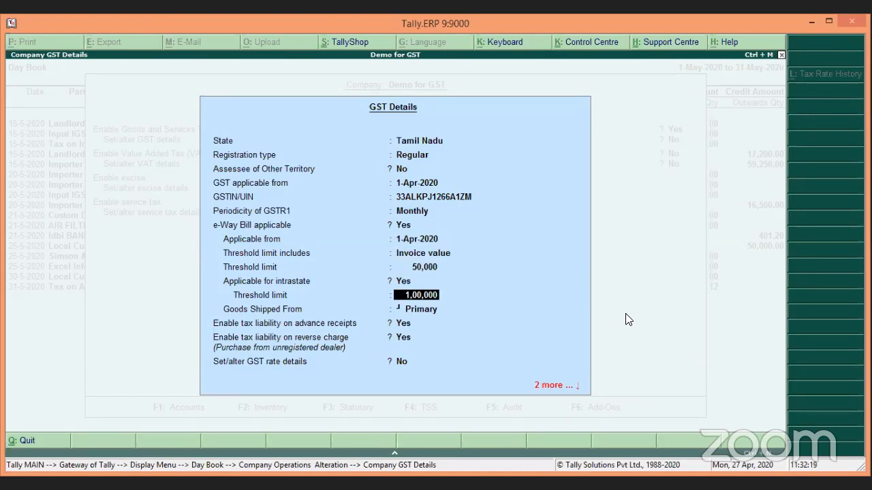
key("Return")
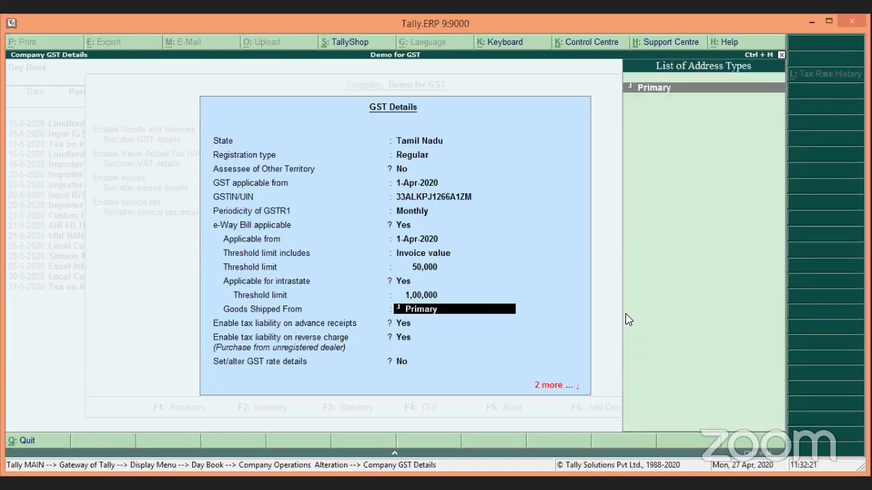
key("Return")
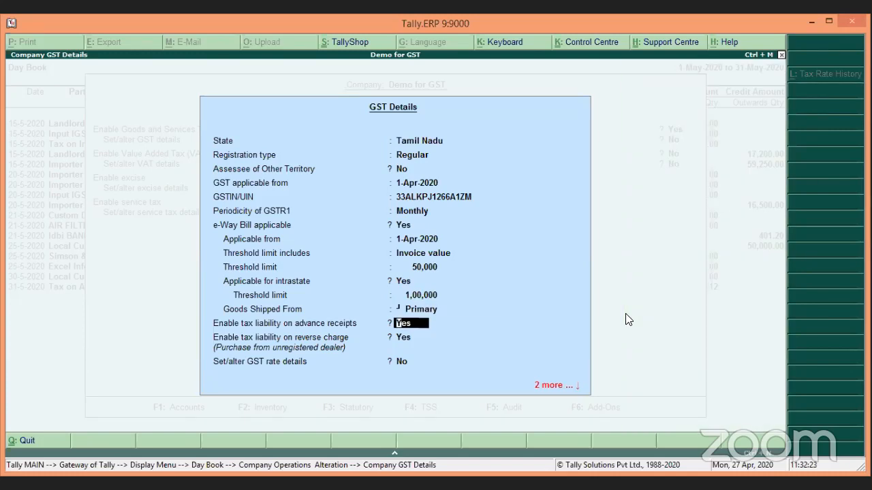
key("Return")
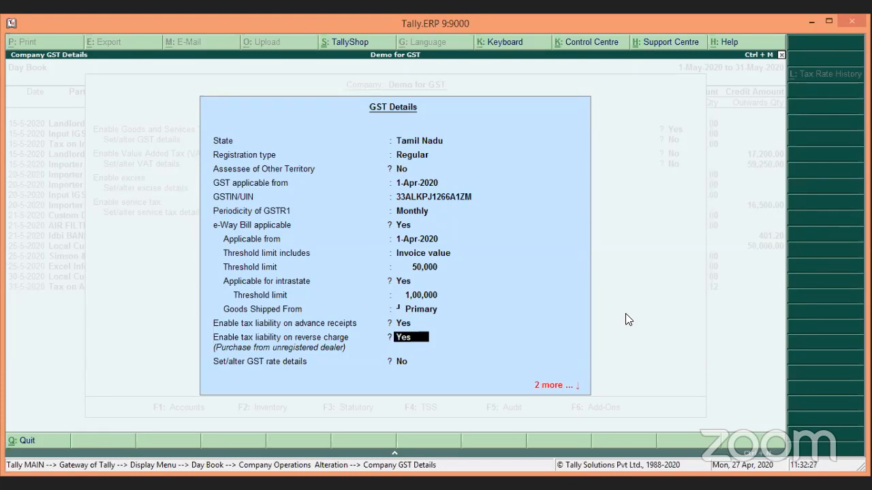
Step: Save the GST and company feature changes, then open the AIR FILTER SYSTEM voucher's party ledger
key("ctrl+a")
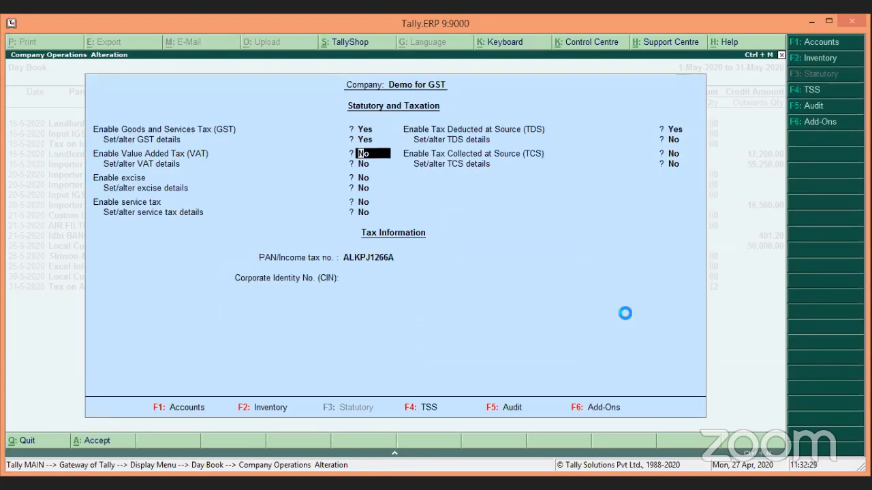
key("ctrl+a")
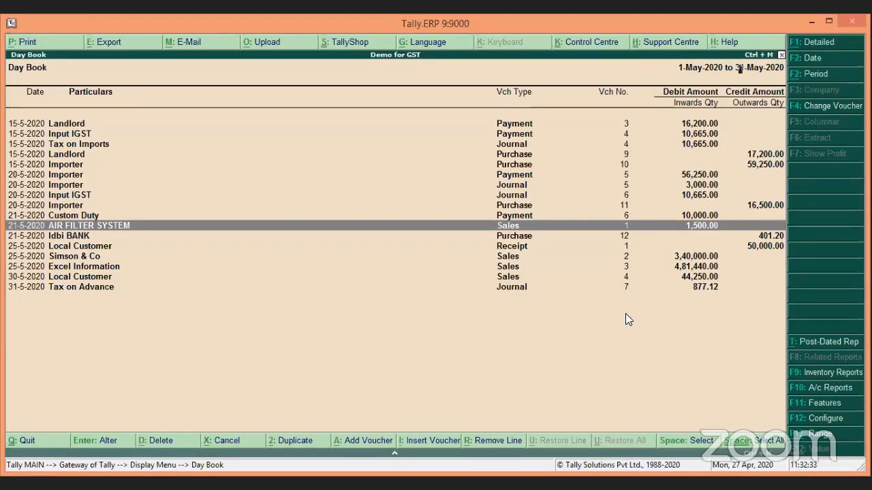
key("Return")
key("Return")
key("Return")
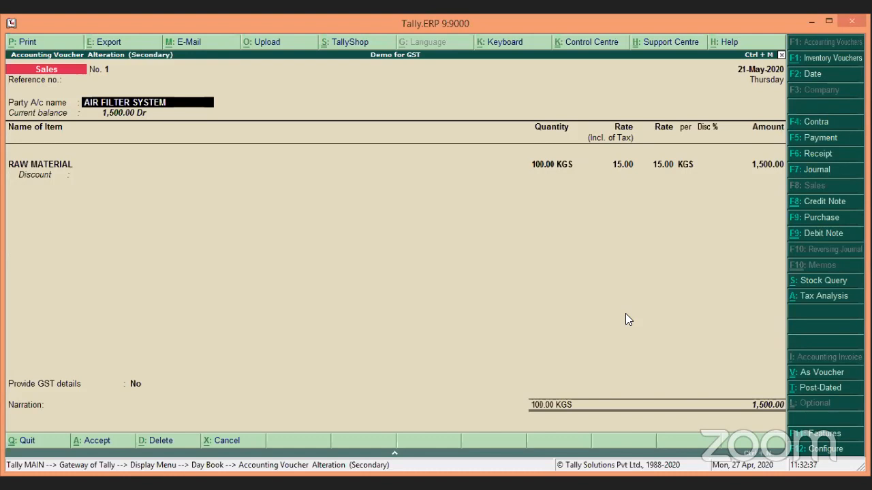
key("ctrl+Return")
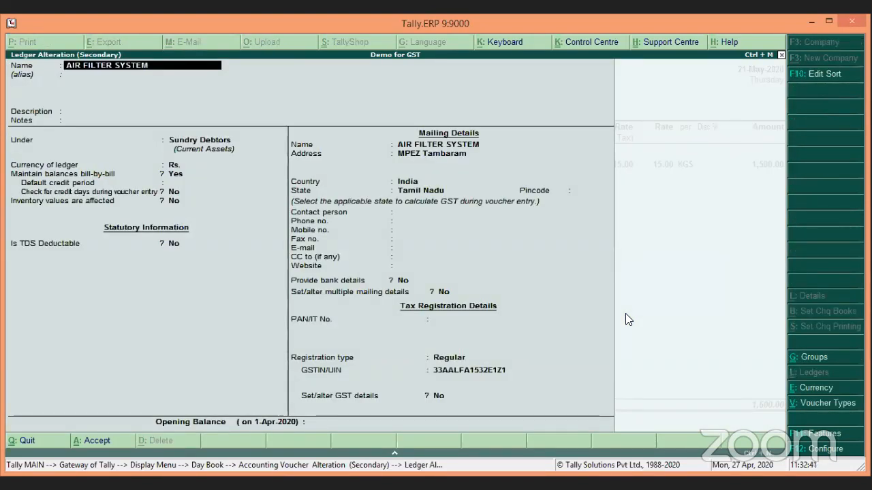
Step: Step through the ledger's address, keeping Tamil Nadu as state and Regular registration
key("Return")
key("Return")
key("Return")
key("Return")
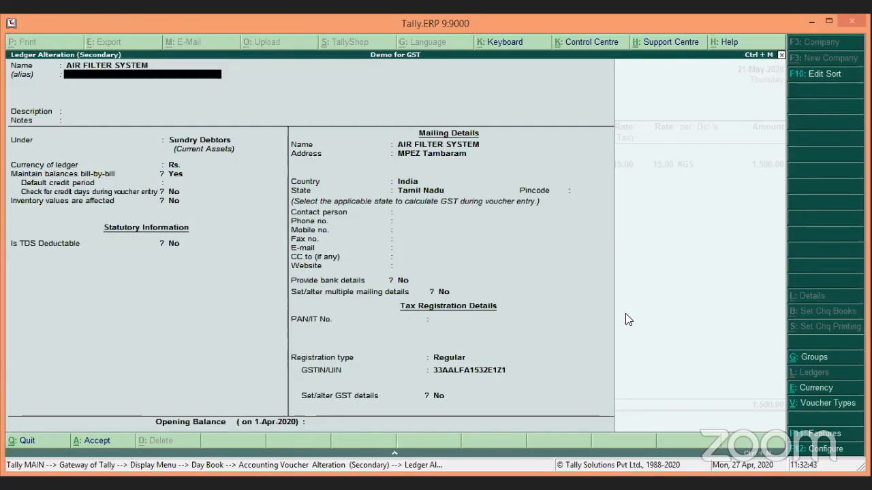
key("Return")
key("Return")
key("Return")
key("Return")
key("Return")
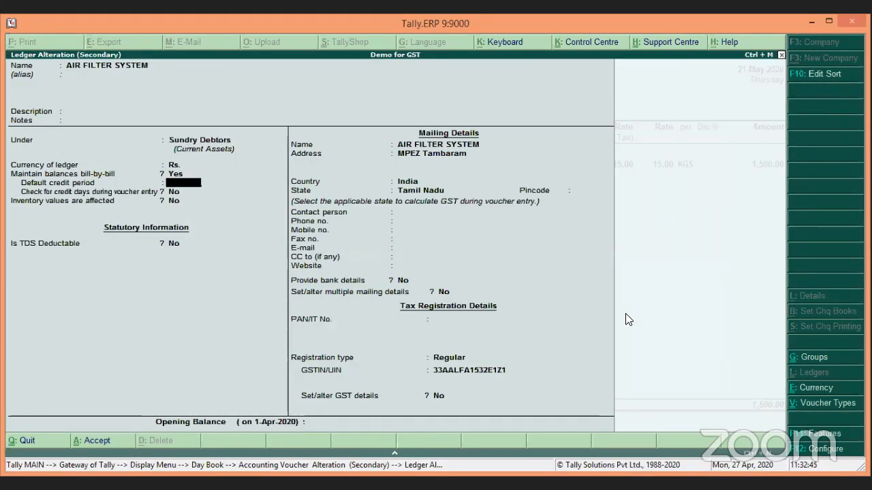
key("Return")
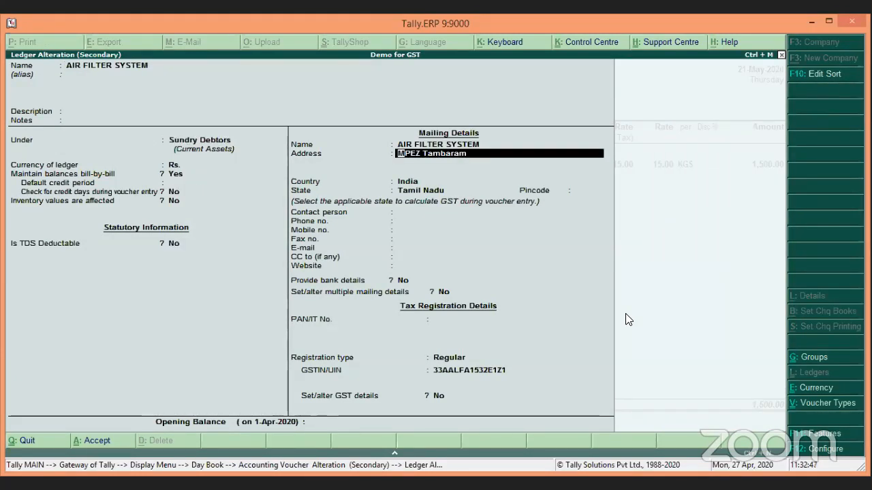
key("Return")
key("Return")
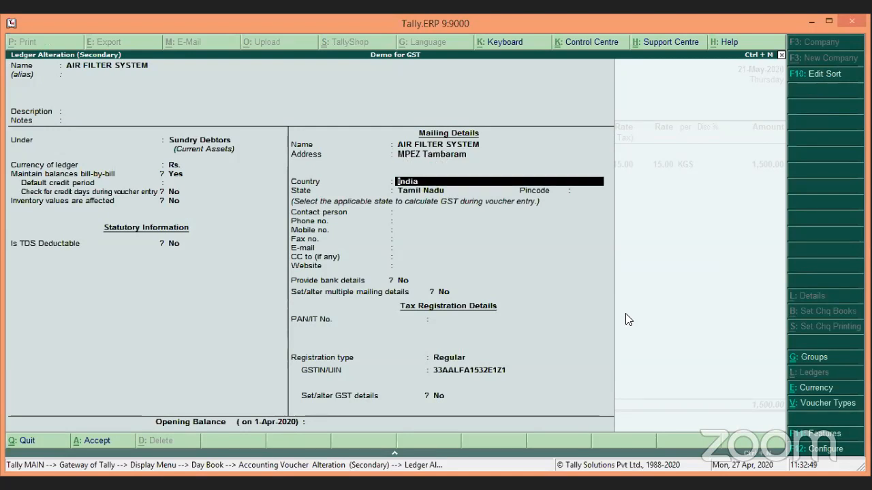
key("Return")
key("Return")
key("Return")
key("Return")
key("Return")
key("Return")
key("Return")
key("Return")
key("Return")
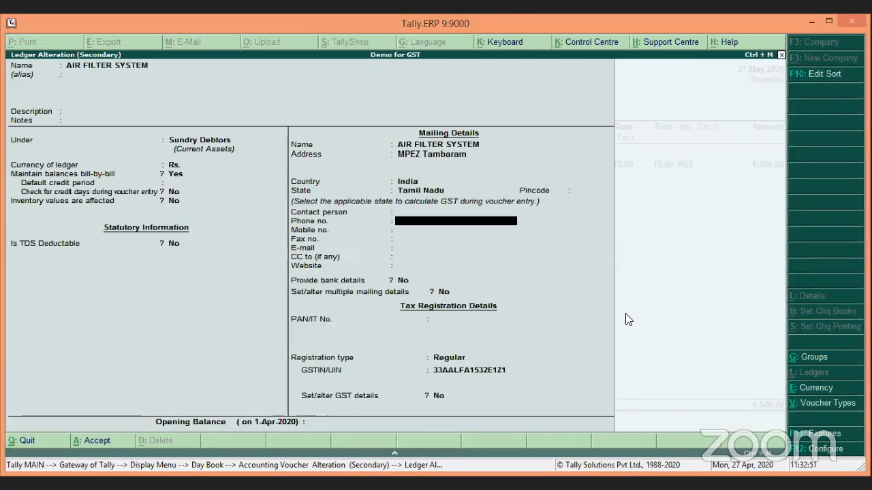
key("Return")
key("Return")
key("Return")
key("Return")
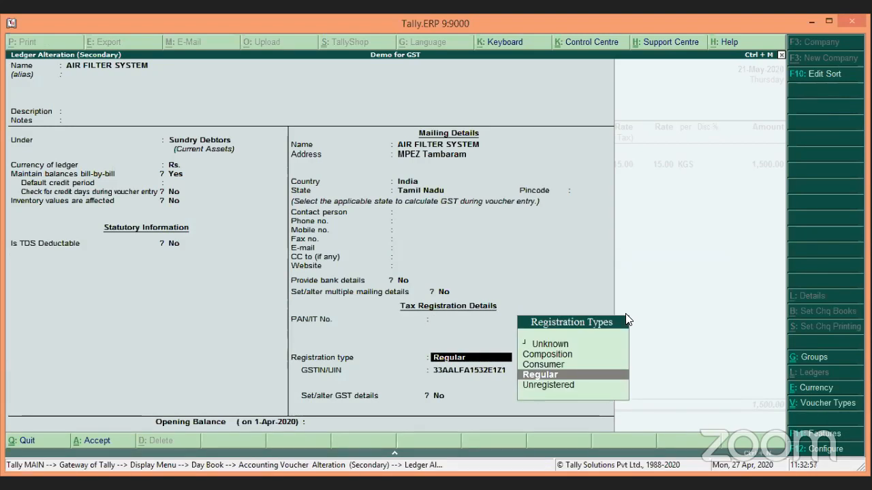
key("Return")
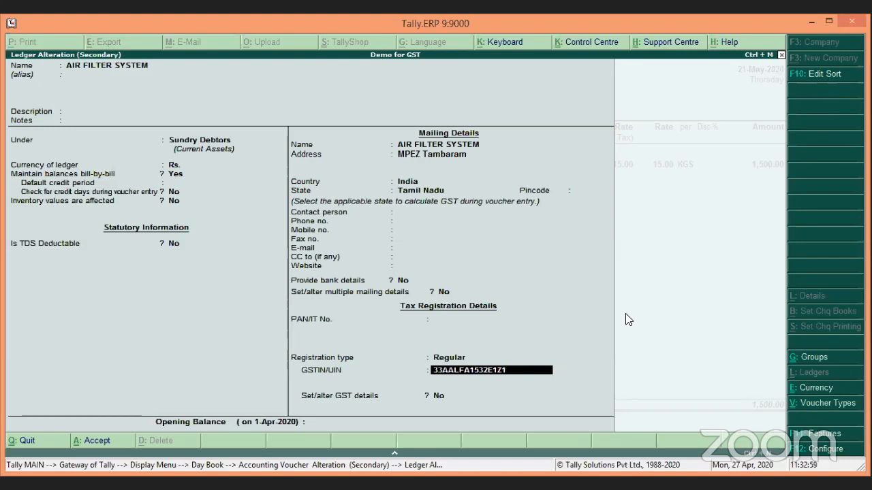
key("Return")
Step: Set the ledger's GST details to Yes with Party Type SEZ and save the ledger
type("y")
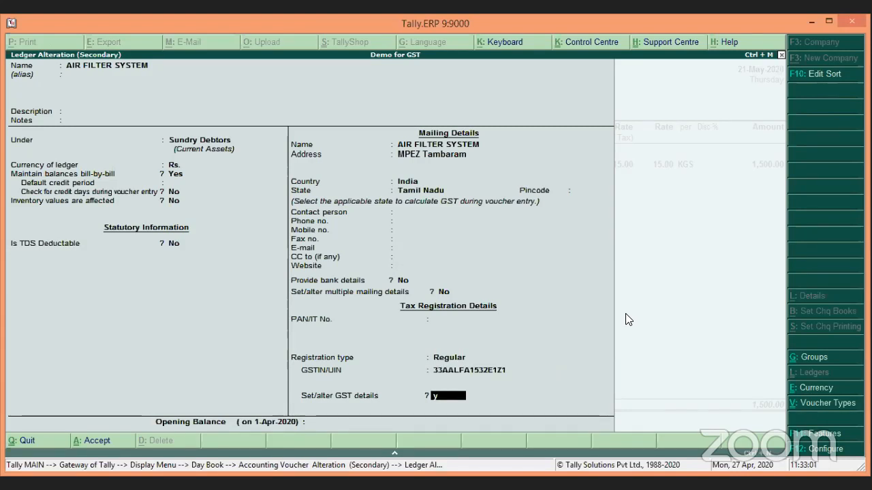
key("Return")
key("Return")
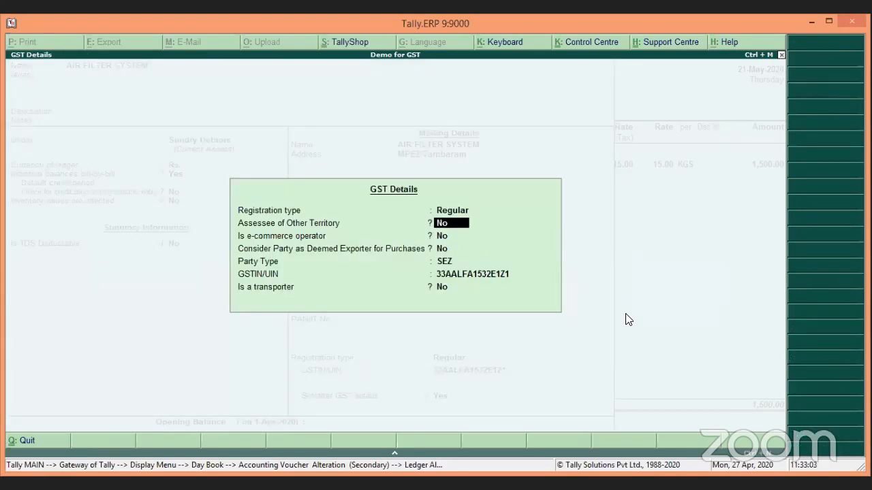
key("Return")
key("Return")
key("Return")
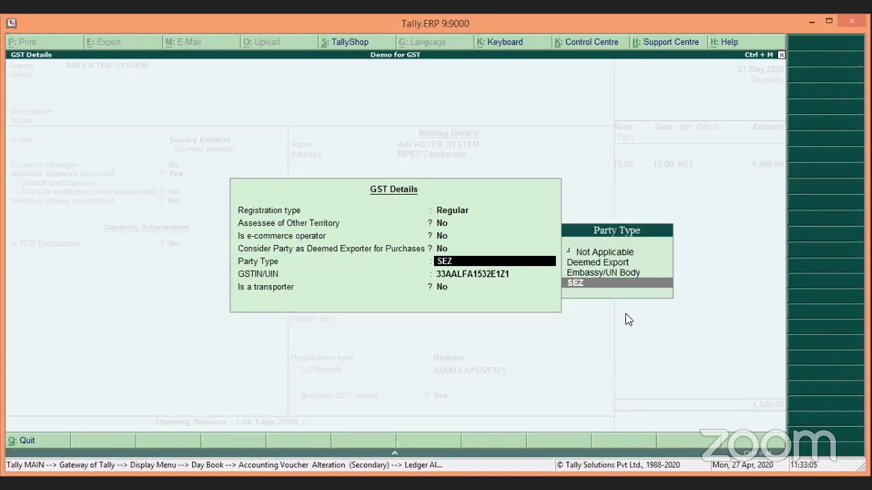
key("Escape")
key("Escape")
key("Return")
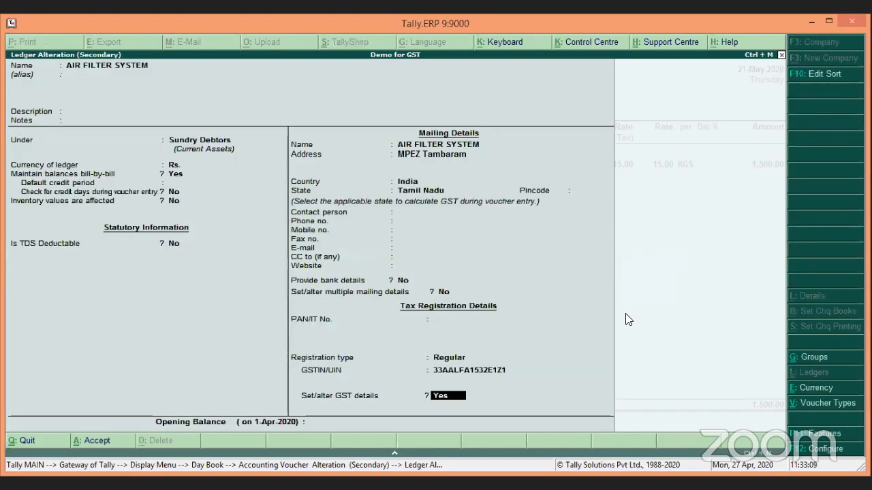
key("Escape")
key("Return")
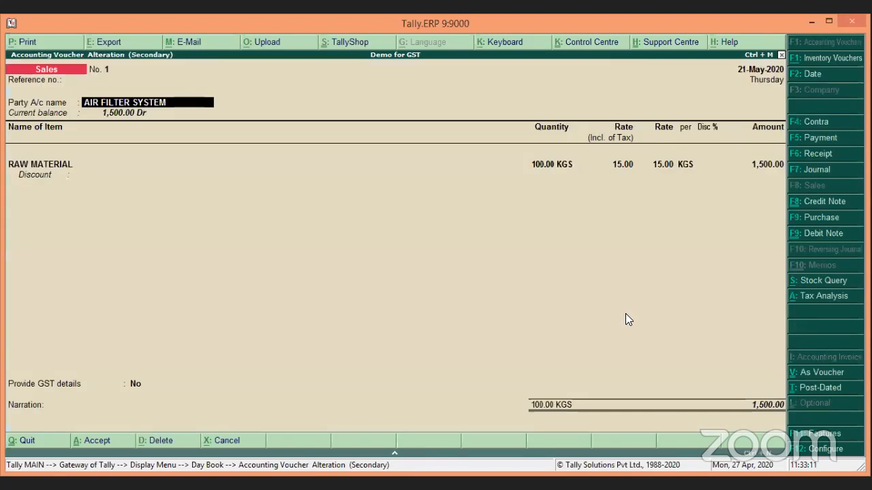
Step: Step through party details, the RAW MATERIAL quantity, rate and tax classification
key("Return")
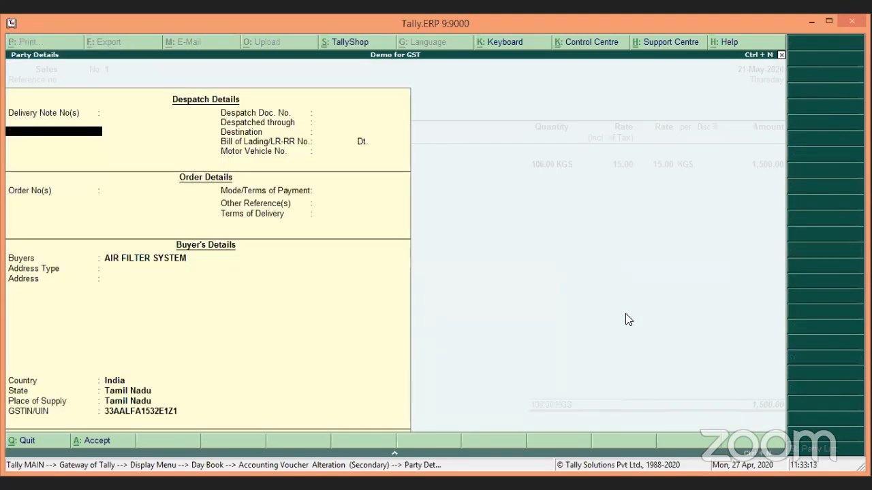
key("ctrl+a")
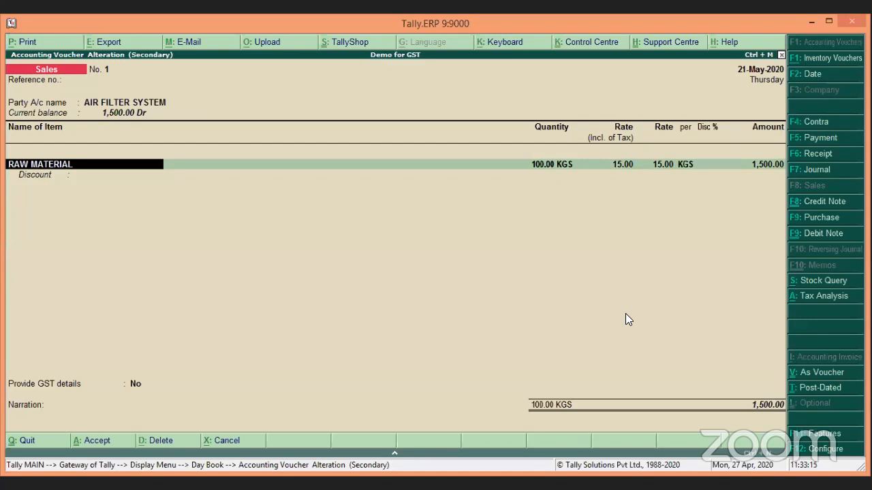
key("Return")
key("Return")
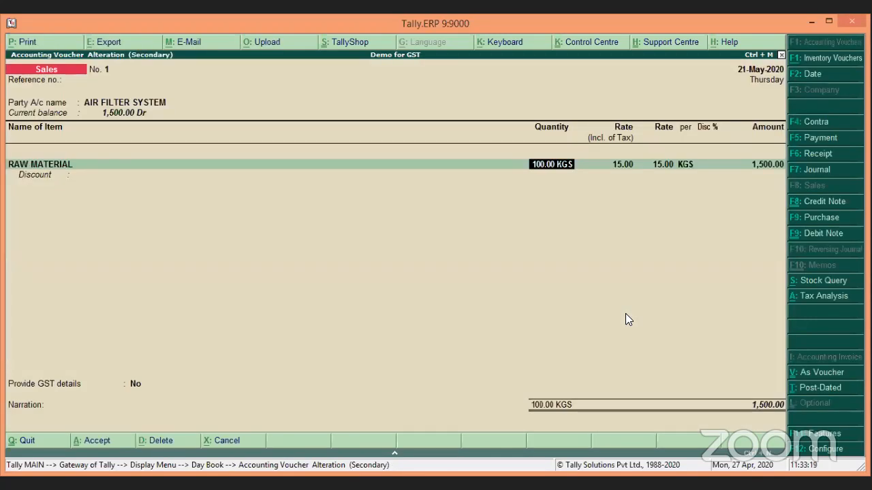
key("Return")
key("Return")
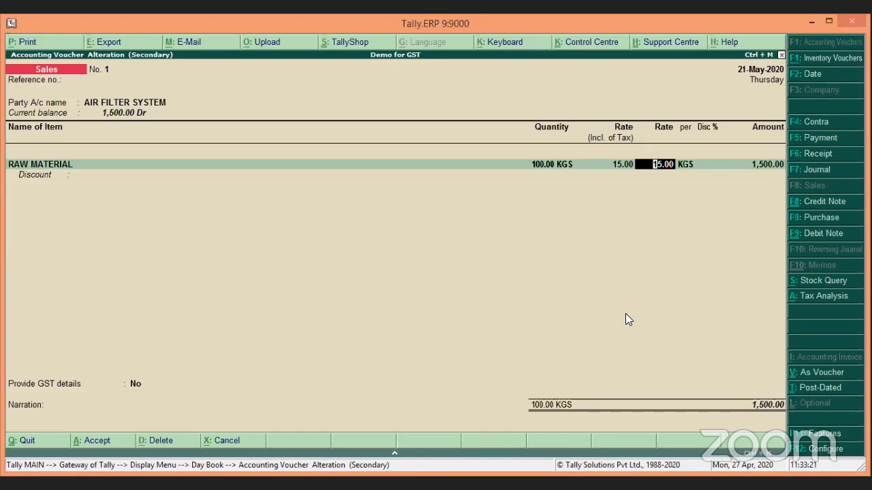
key("Return")
key("Return")
key("Return")
key("Return")
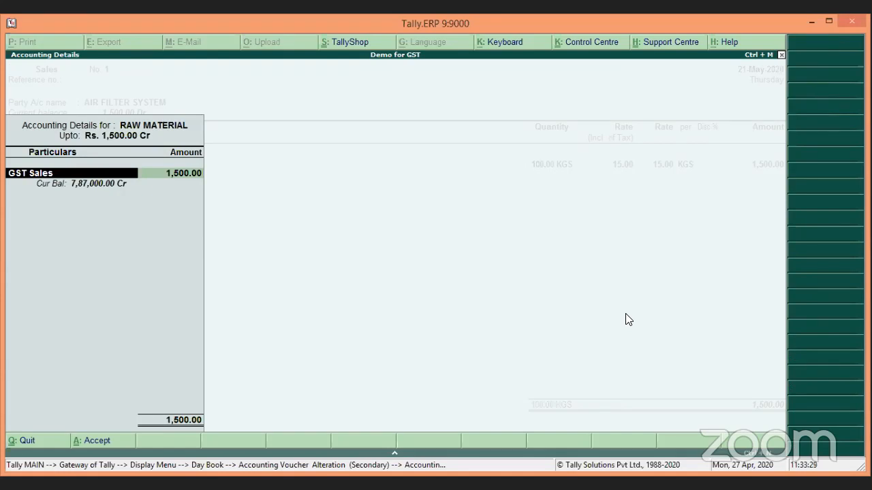
key("Return")
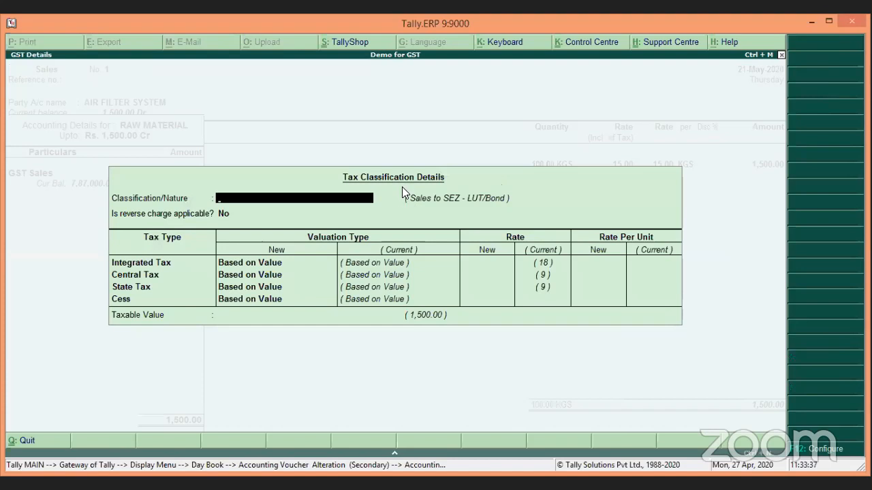
key("Return")
key("Return")
key("Return")
key("Return")
key("Return")
key("Return")
key("Return")
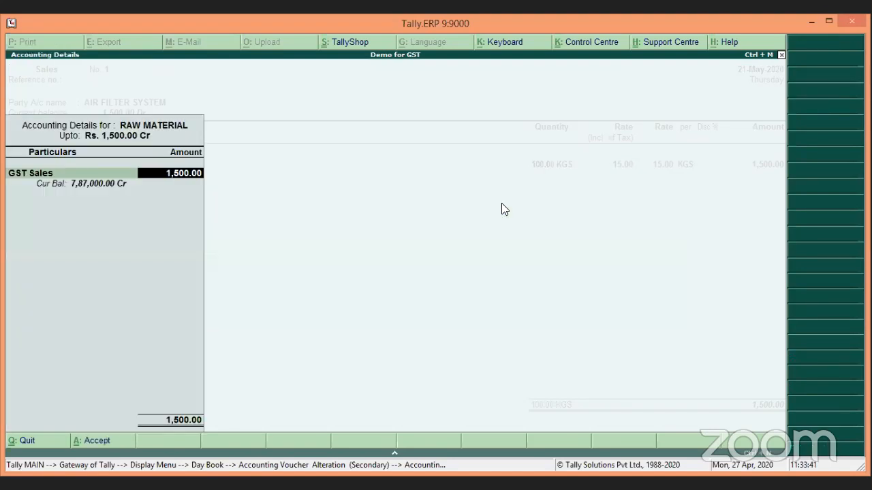
key("Return")
key("Return")
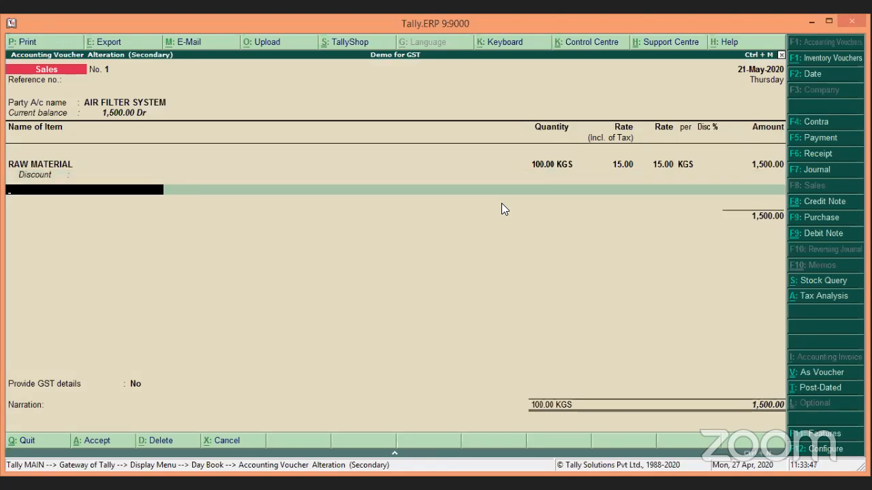
Step: End the item list, keep Provide GST details as No and save the 1,500.00 voucher
key("Return")
key("Return")
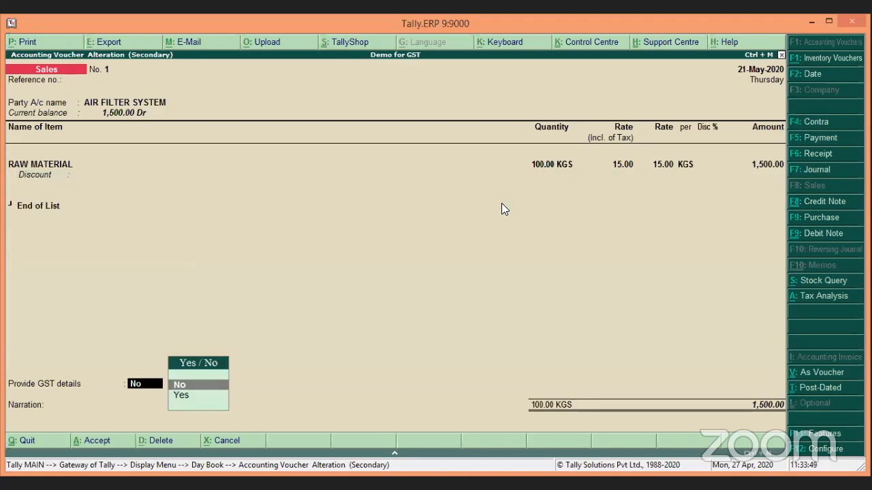
key("Return")
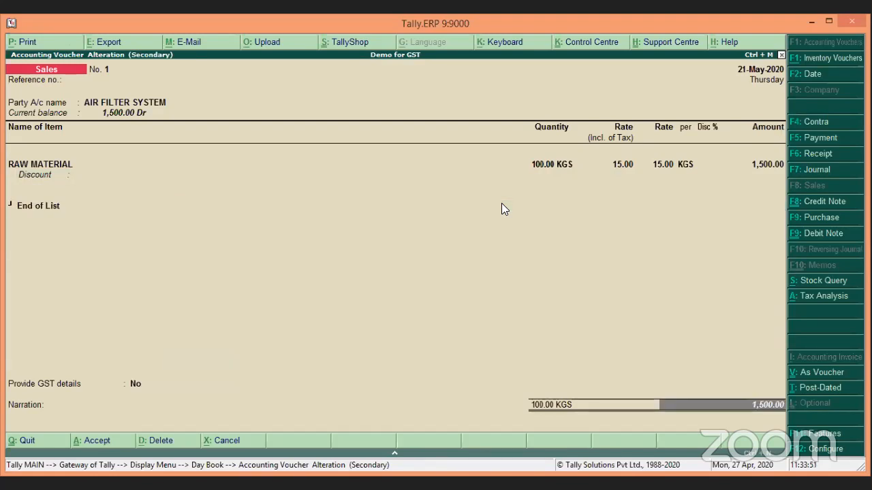
key("Return")
key("Return")
key("Return")
key("Return")
key("Return")
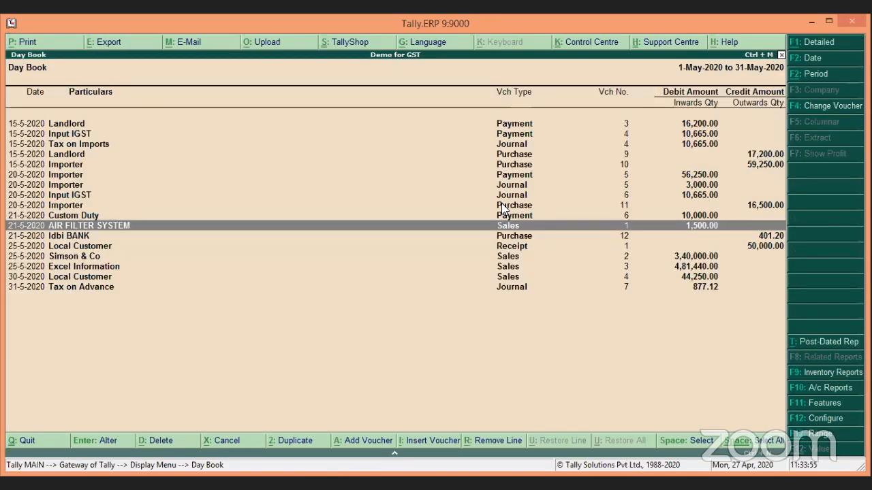
key("Return")
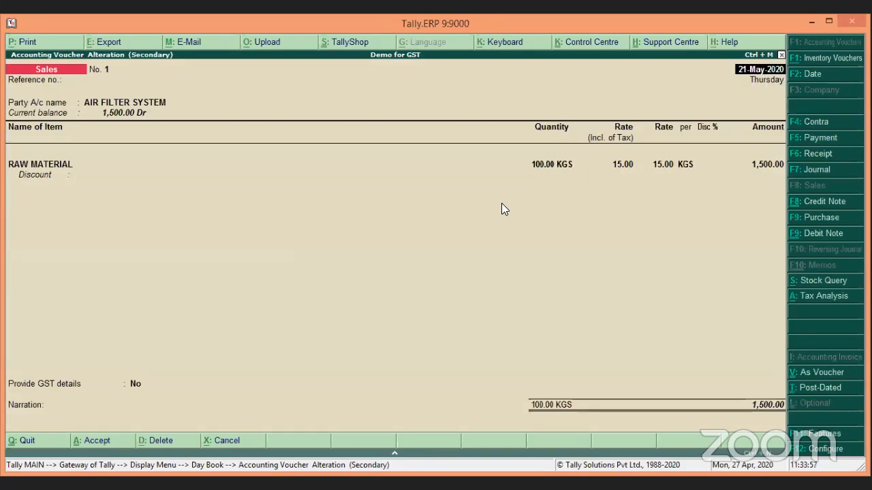
Step: Preview the voucher's SEZ-under-LUT Tax Invoice without IGST at full size, then close it
key("alt+p")
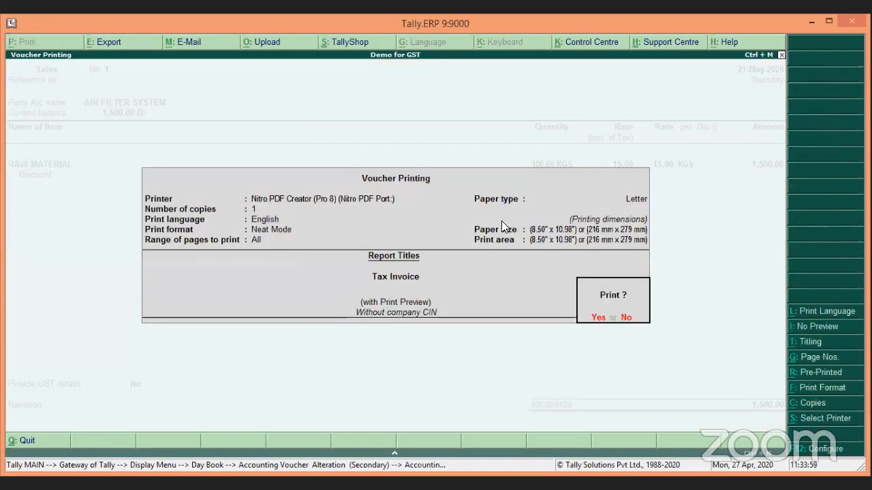
left_click(598, 320)
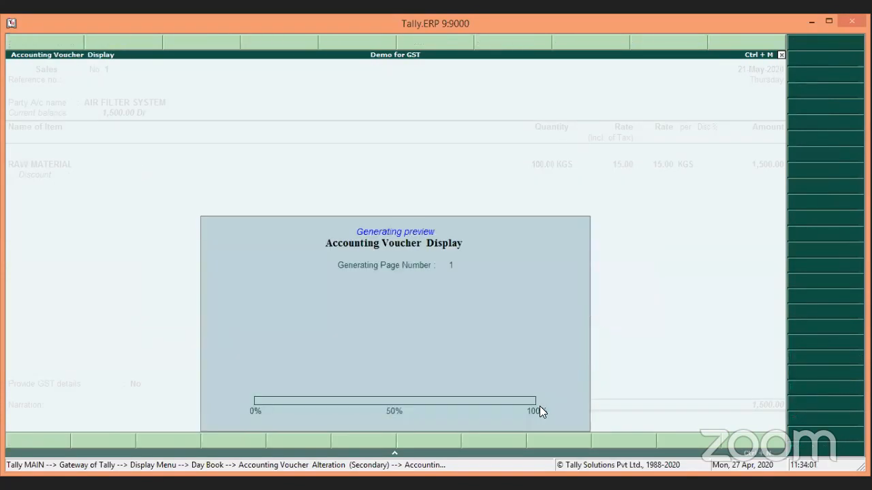
left_click(516, 412)
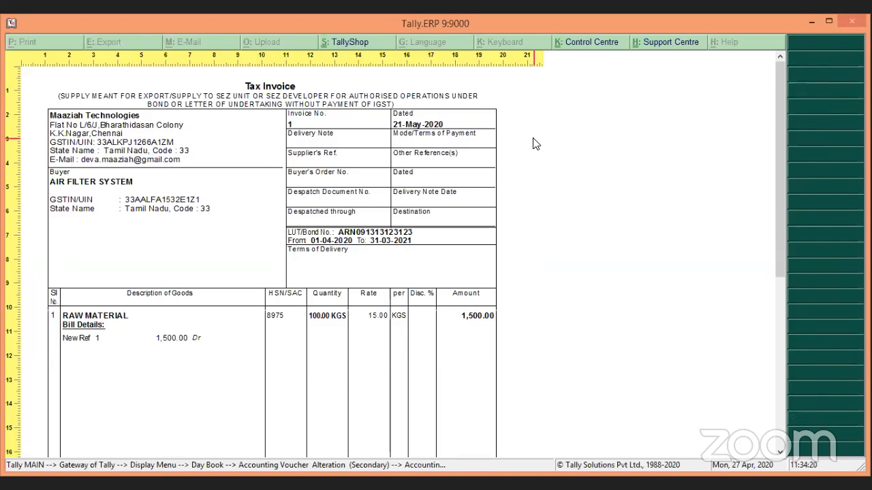
key("Escape")
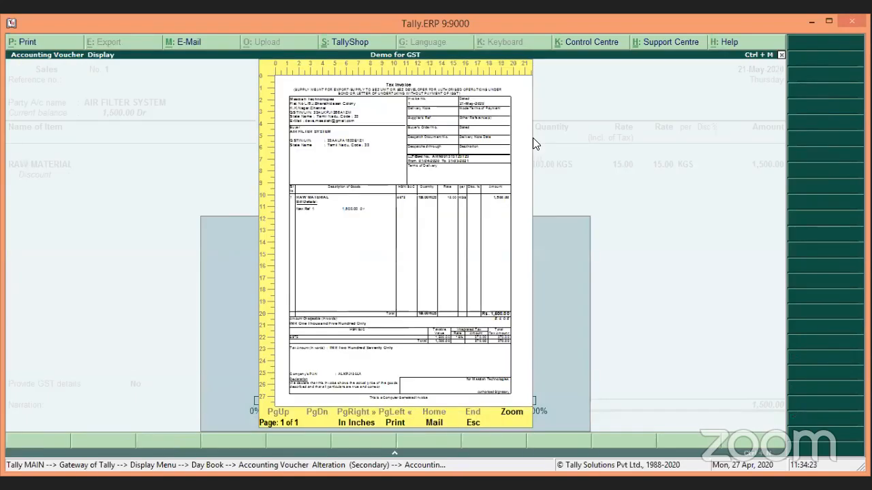
key("Escape")
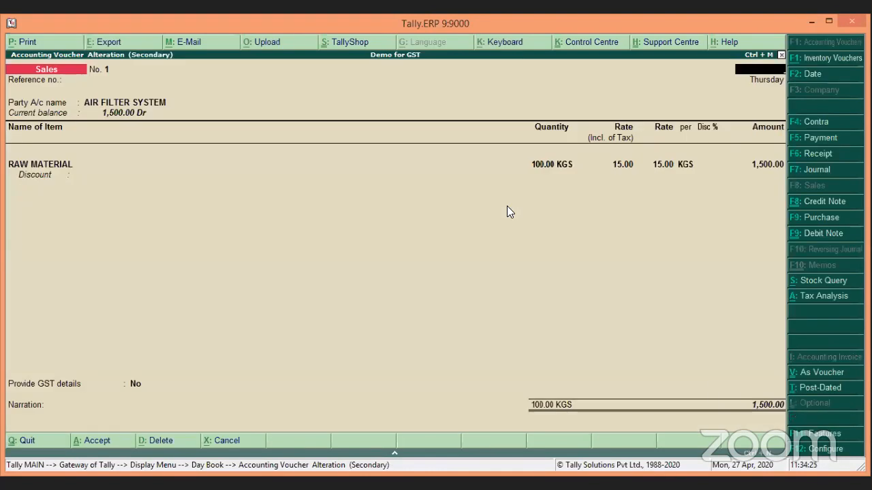
Step: Open Simson & Co's sales voucher No. 2 from the Day Book and inspect its party ledger
key("Escape")
key("Down")
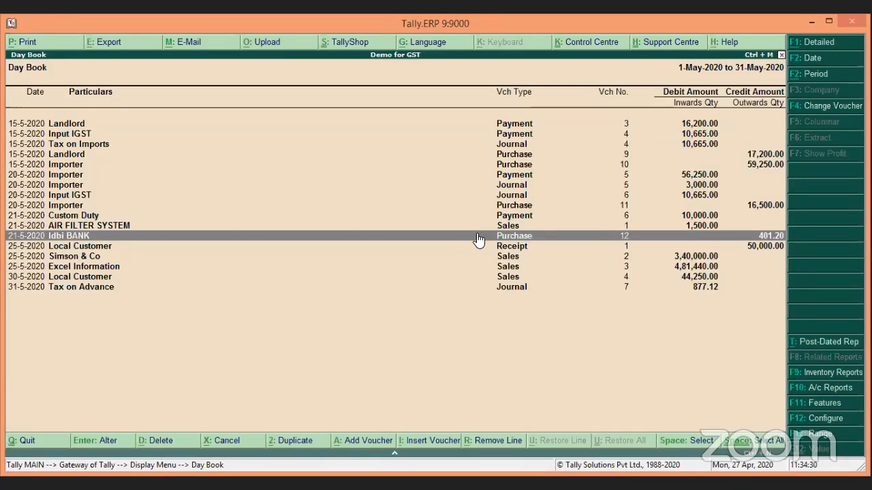
key("Down")
key("Down")
key("Return")
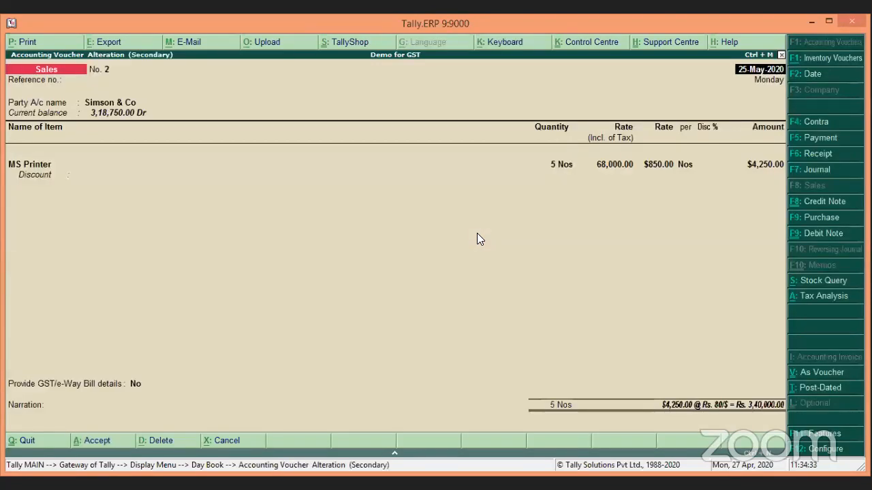
key("Return")
key("Return")
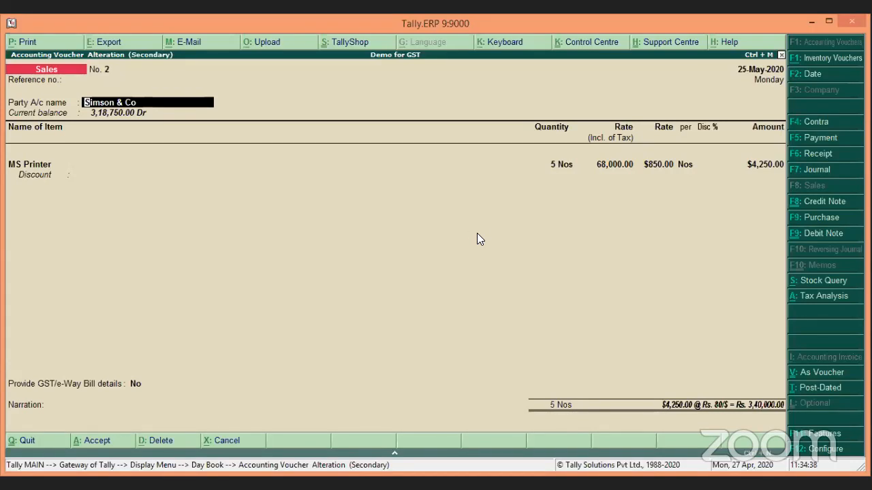
key("ctrl+Return")
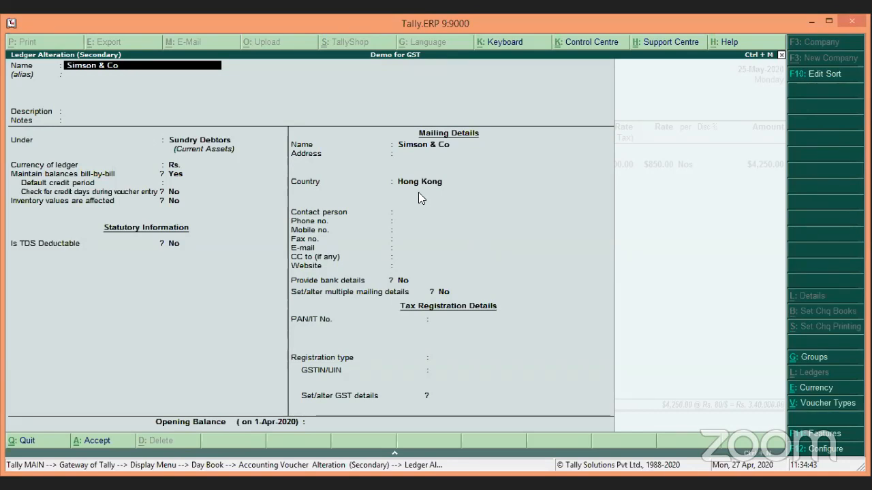
key("Escape")
key("Escape")
key("Return")
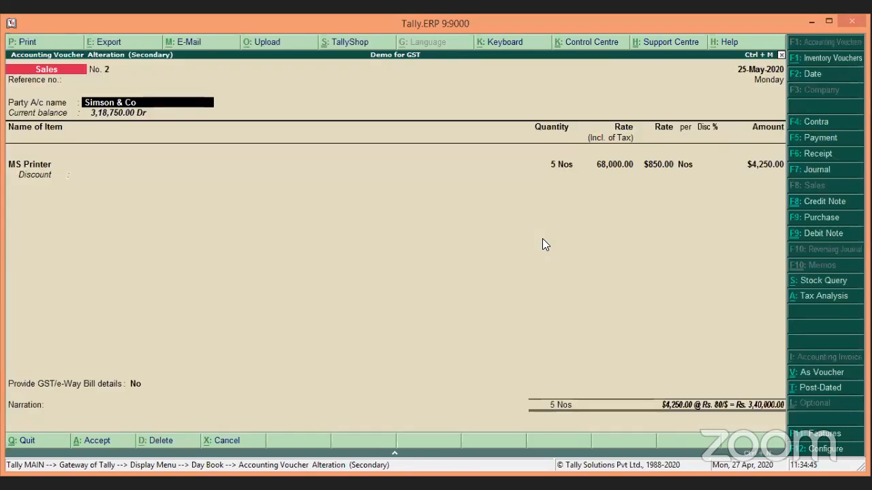
Step: Review the MS Printer line: 5 Nos at $850, Rs. 80/$ exchange rate, $4,250
key("Return")
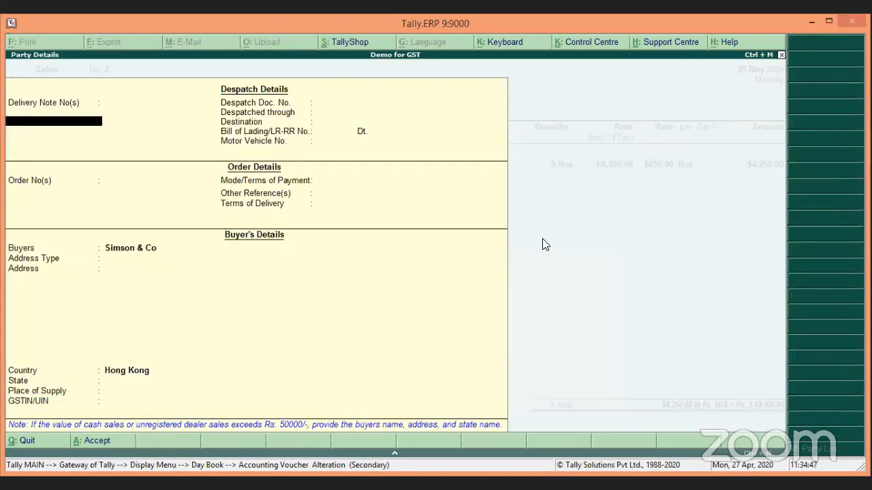
key("Return")
key("Return")
key("Return")
key("Return")
key("Return")
key("Return")
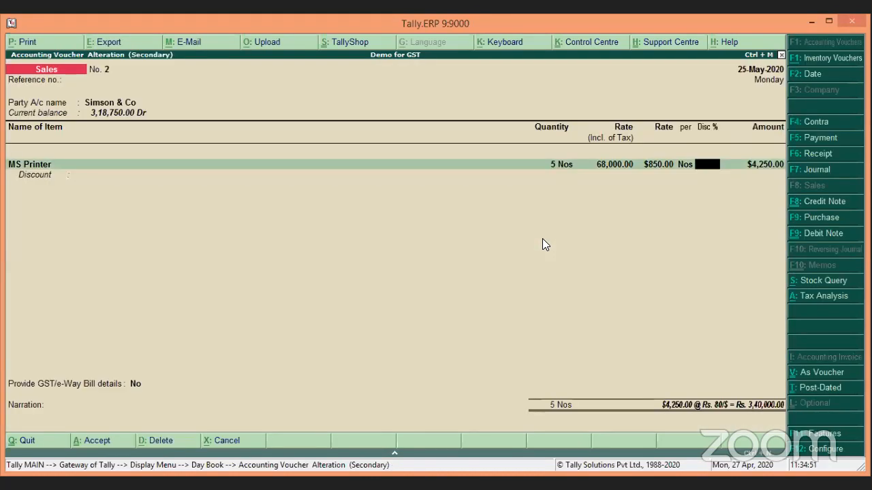
key("BackSpace")
key("BackSpace")
key("Return")
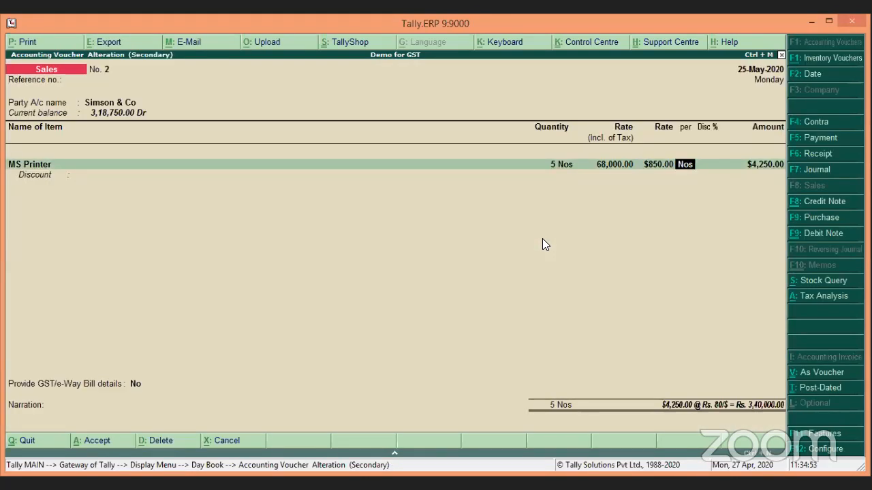
key("Return")
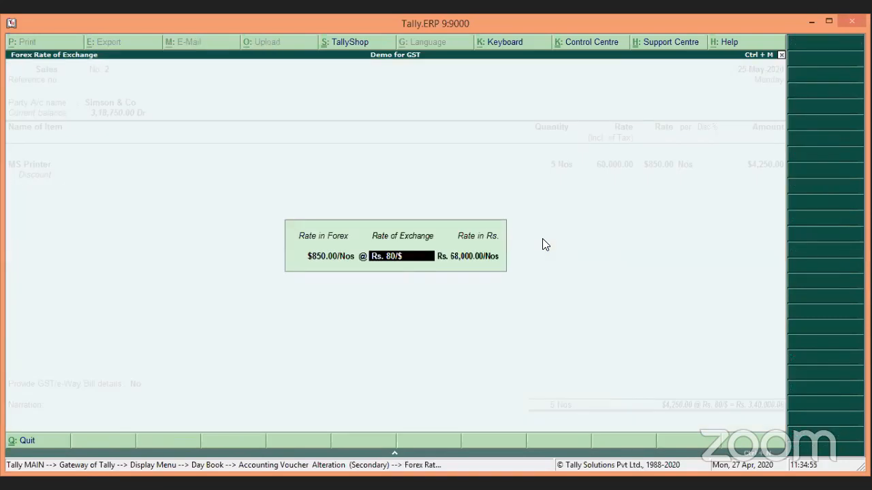
key("Return")
key("Return")
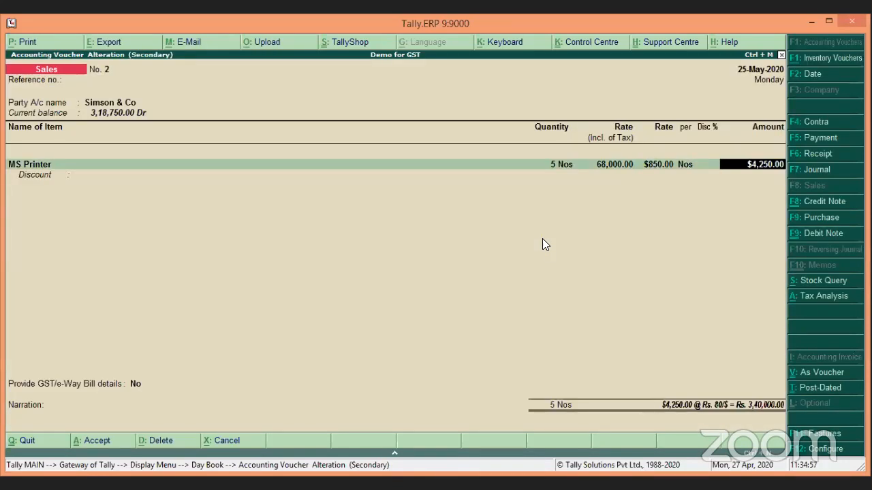
key("Return")
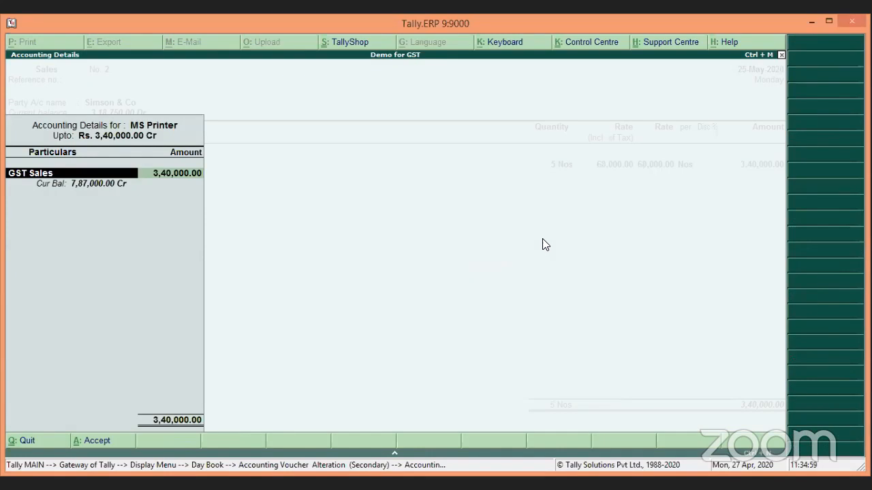
Step: Set MS Printer's tax classification to Not Applicable under Exports LUT/Bond and exit the voucher
key("Return")
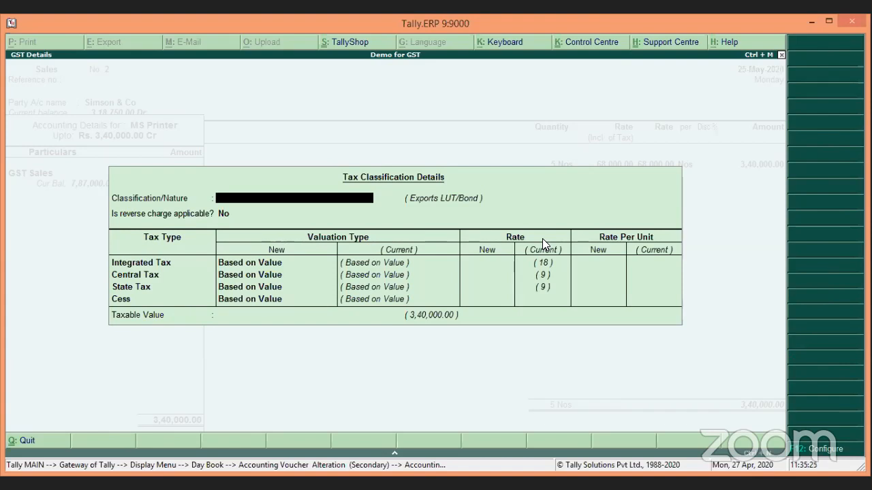
key("Return")
key("Return")
key("Return")
key("Return")
key("Return")
key("Return")
key("Return")
key("Return")
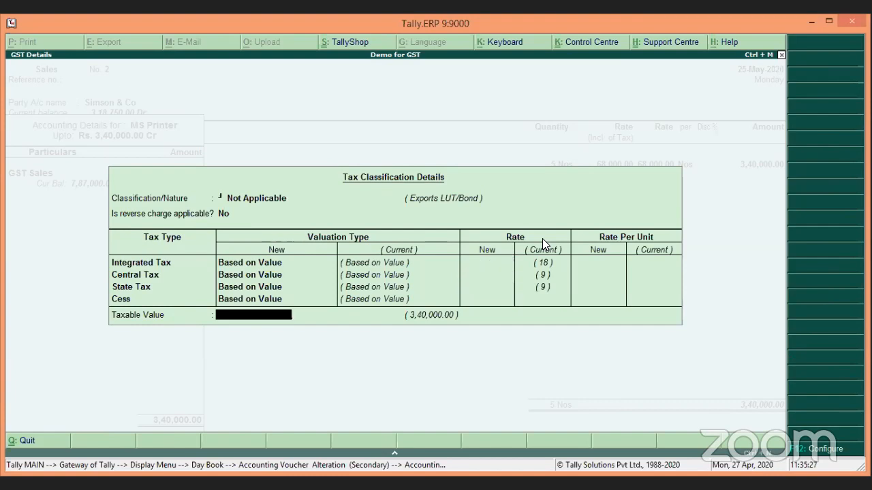
key("Return")
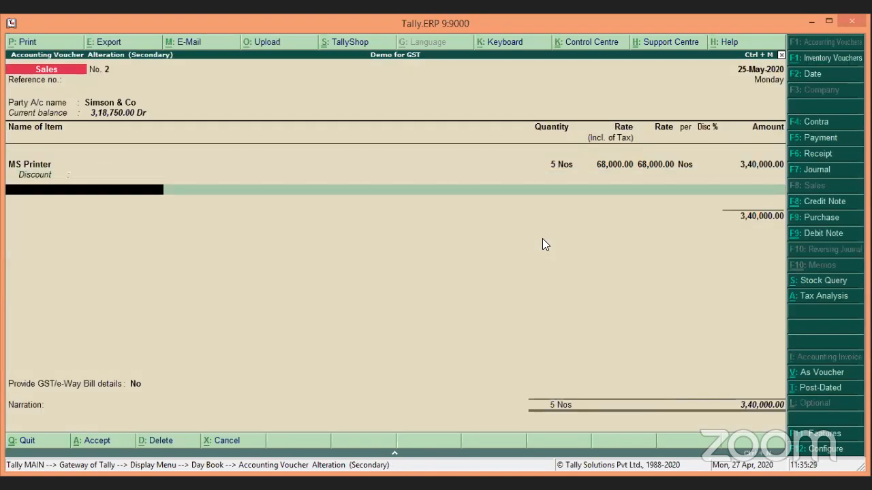
key("Return")
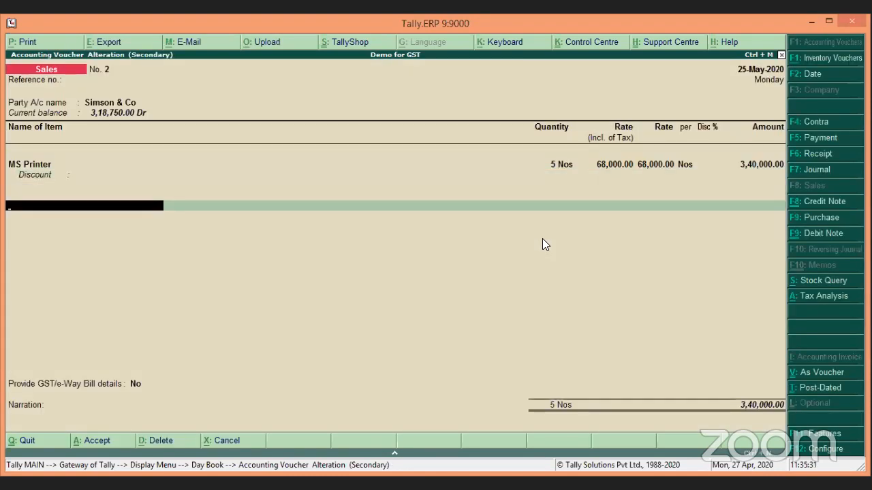
key("Escape")
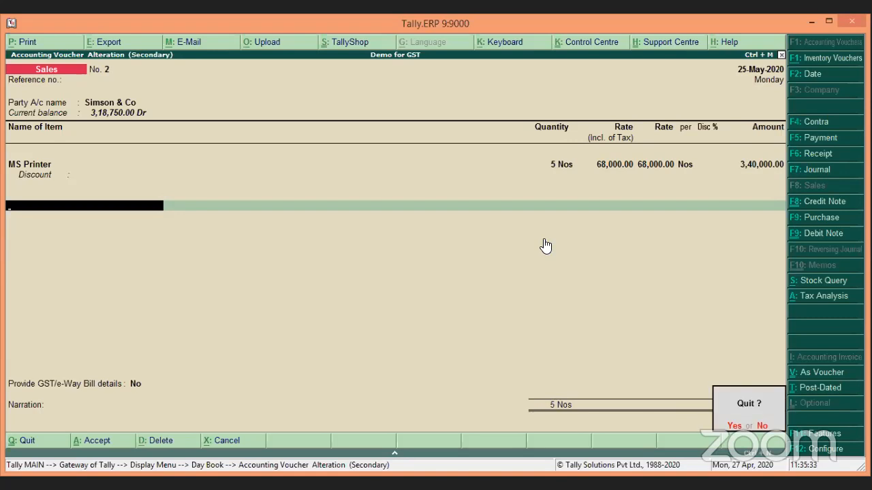
Step: Quit to the Day Book and open Excel Information's sales voucher No. 3, passing party details
key("y")
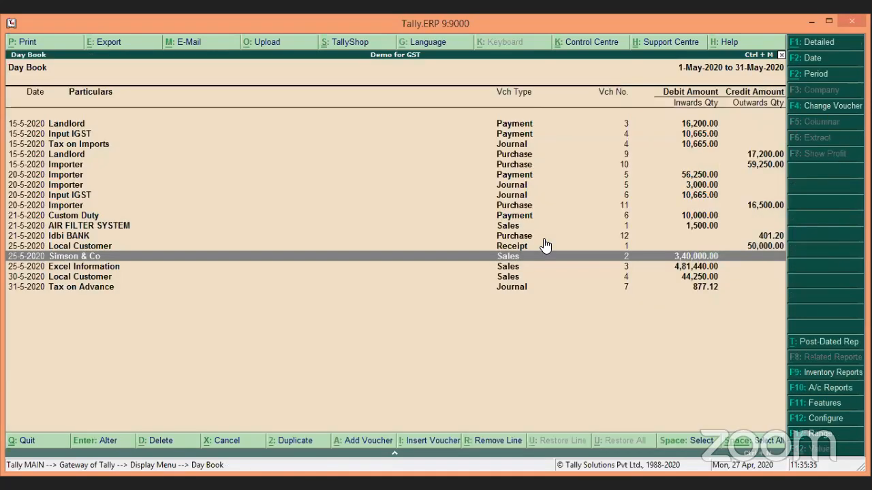
key("Down")
key("Return")
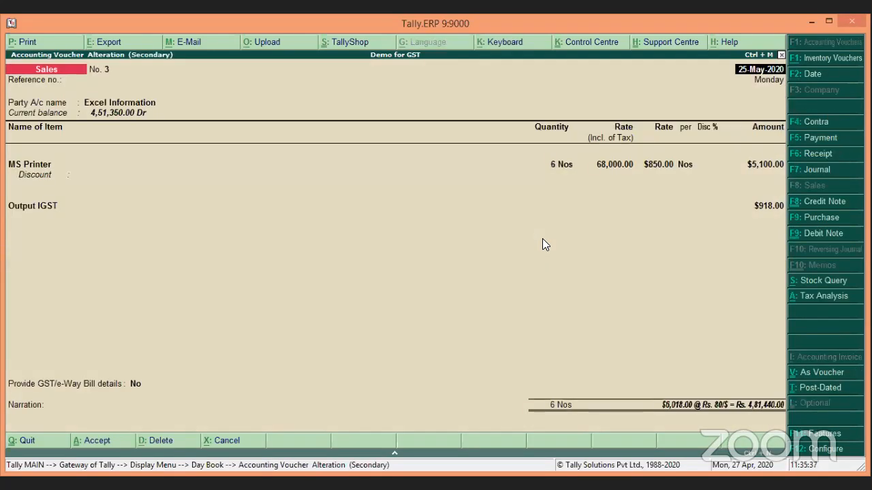
key("Return")
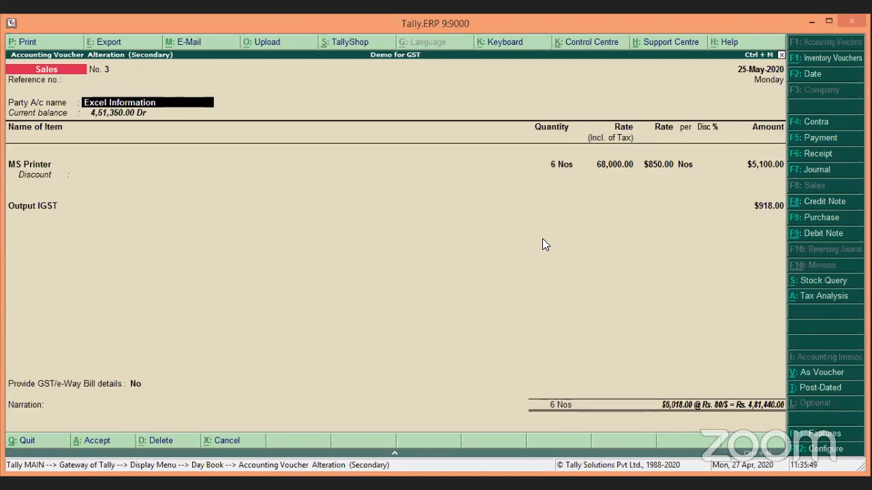
key("Return")
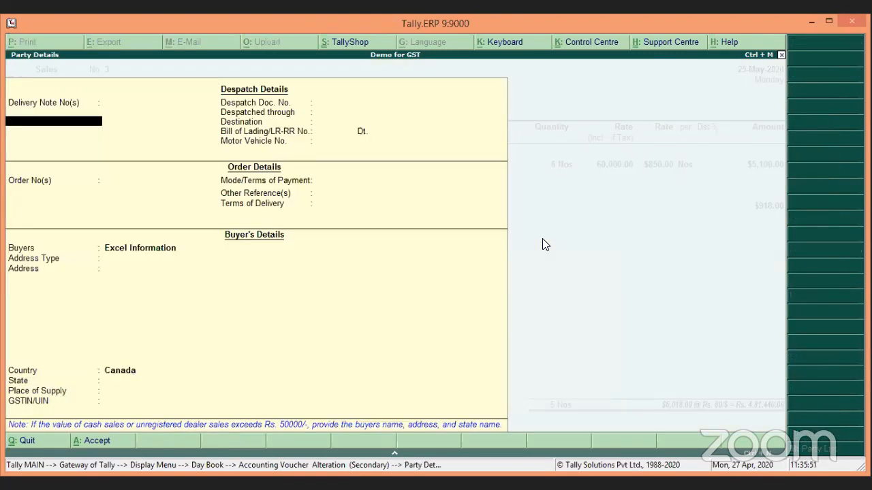
key("ctrl+a")
Step: Review the item, exchange rate and Exports Taxable classification with 73,440.00 Output IGST, then quit
key("Return")
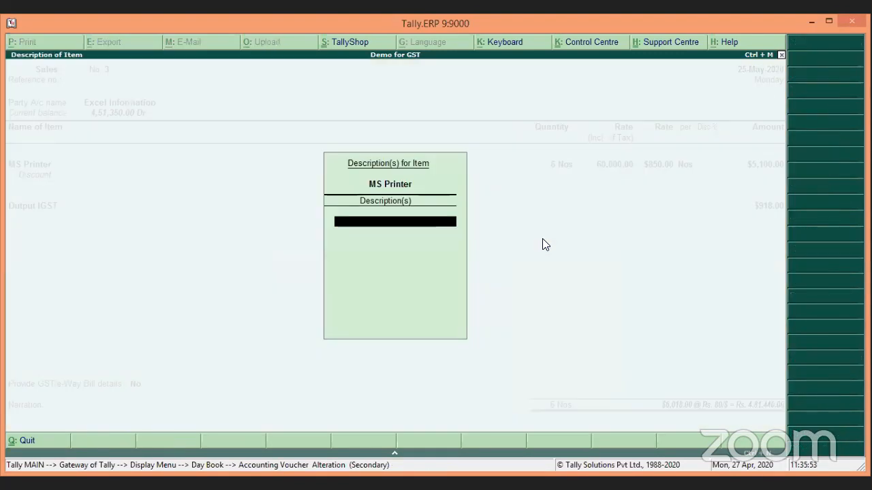
key("Return")
key("Return")
key("Return")
key("Return")
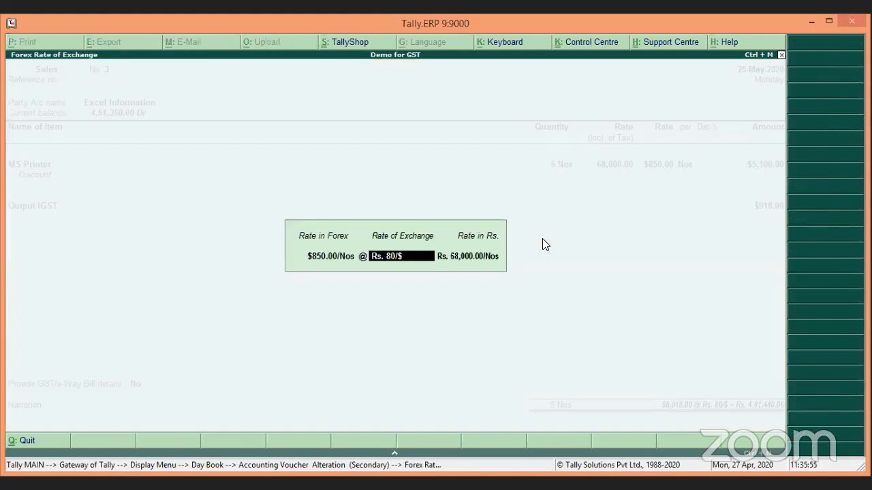
key("Return")
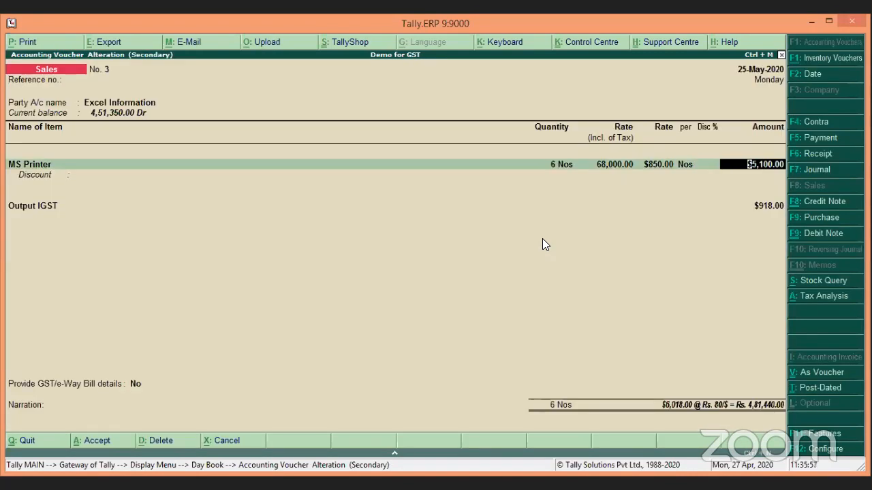
key("Return")
key("Return")
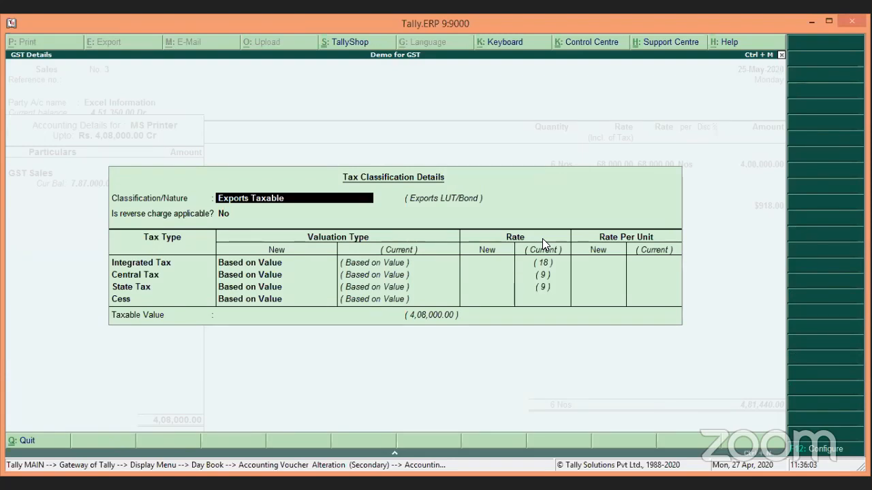
key("Return")
key("Return")
key("Return")
key("Return")
key("Return")
key("Return")
key("Return")
key("Return")
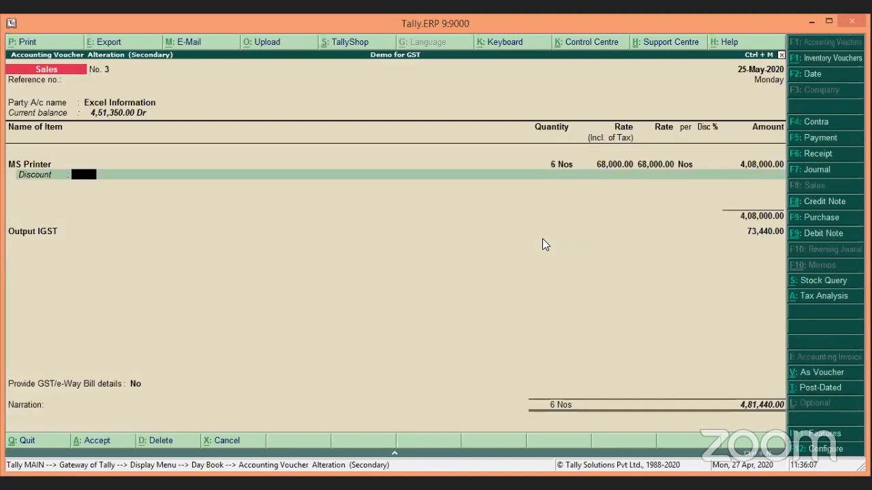
key("Return")
key("Return")
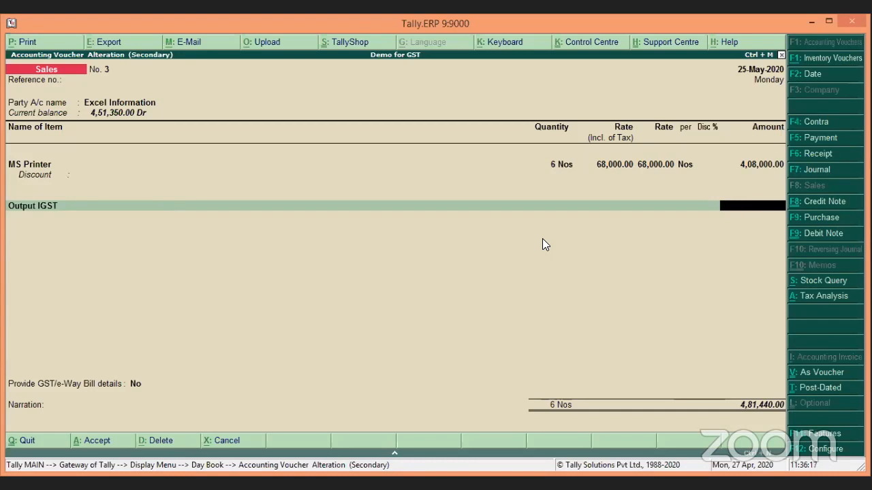
key("Escape")
key("y")
key("Down")
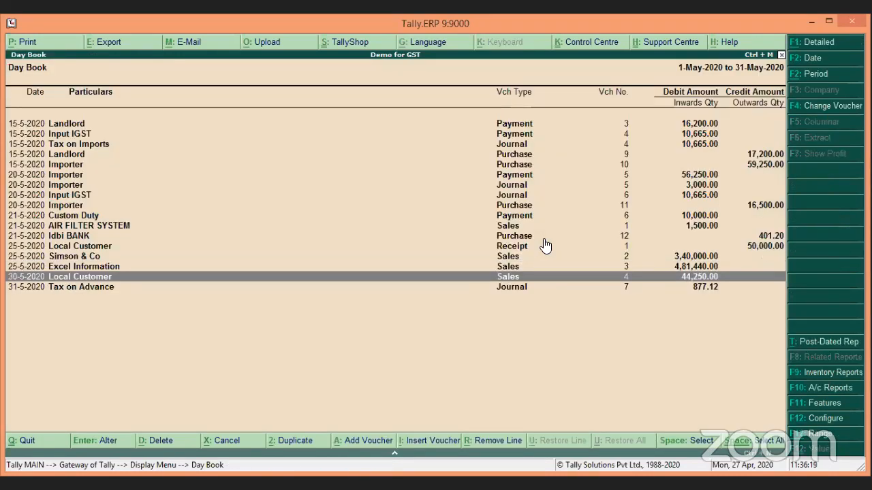
key("Return")
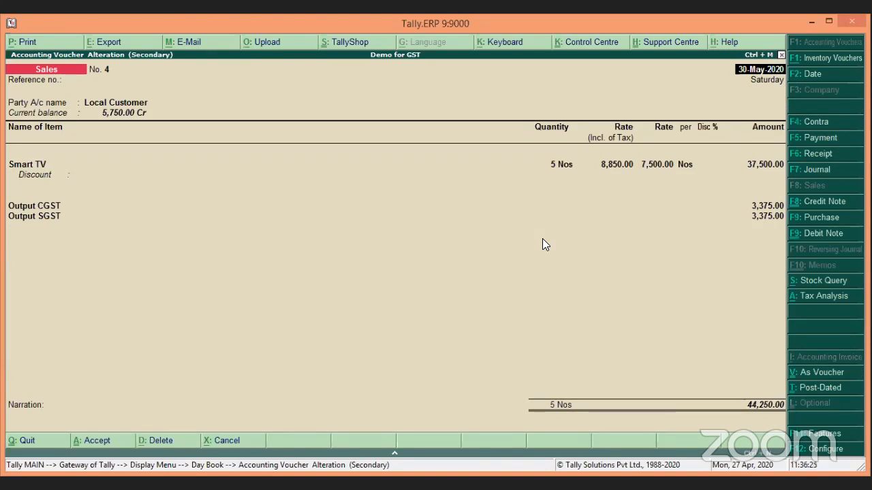
key("Return")
key("Return")
key("Return")
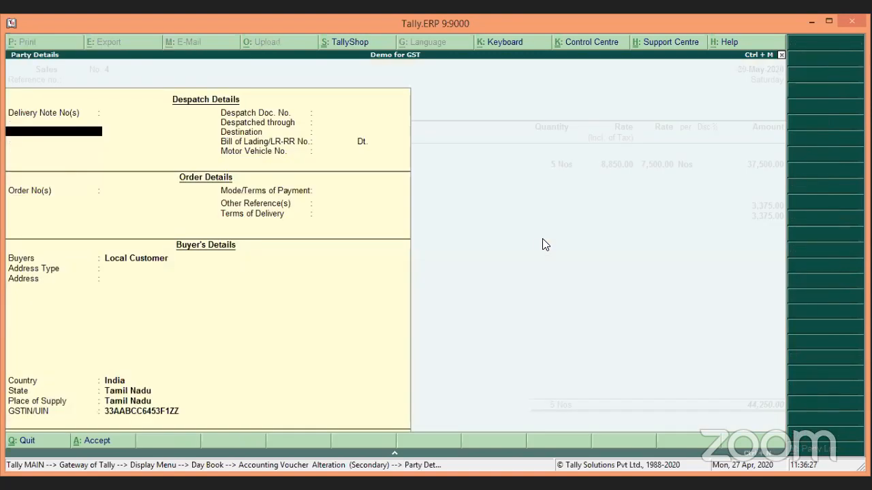
key("ctrl+a")
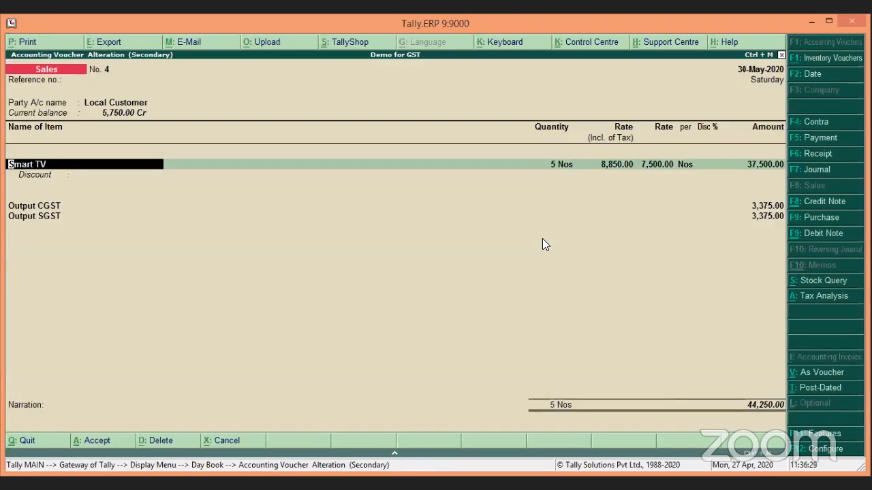
key("Return")
key("Return")
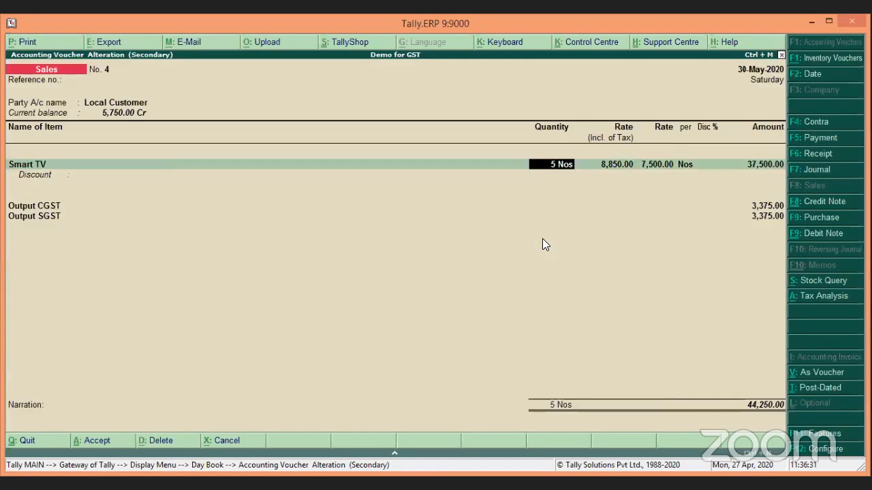
key("Return")
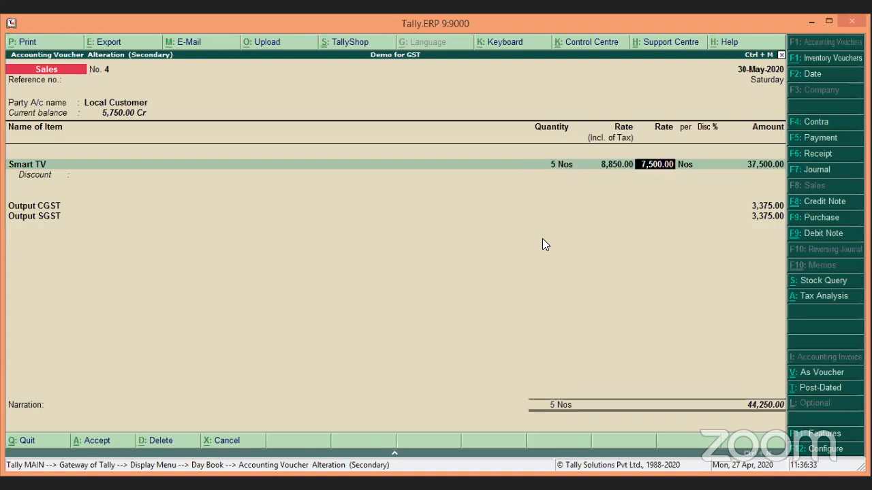
key("Return")
key("Return")
key("Return")
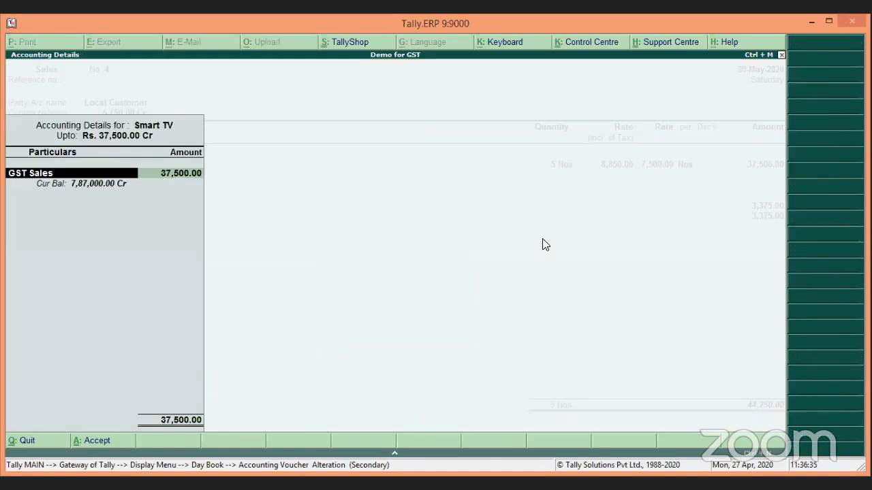
key("Return")
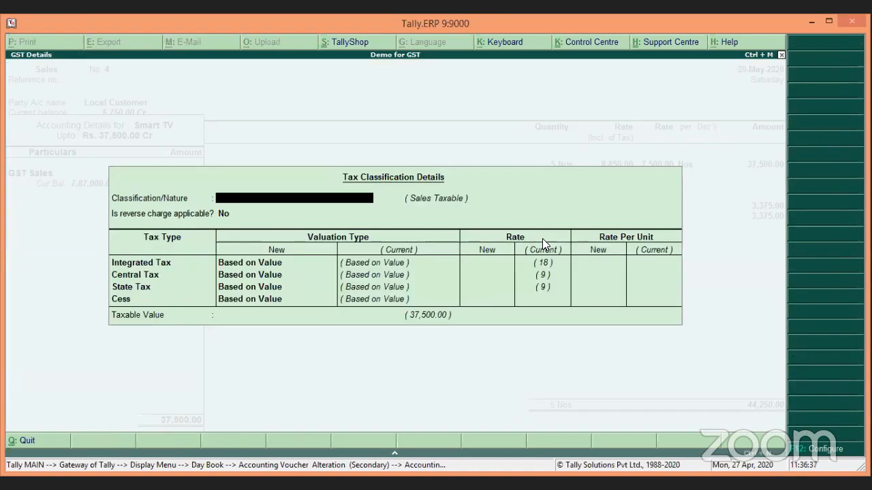
key("Return")
key("Return")
key("Return")
key("Return")
key("Return")
key("Return")
key("Return")
key("Return")
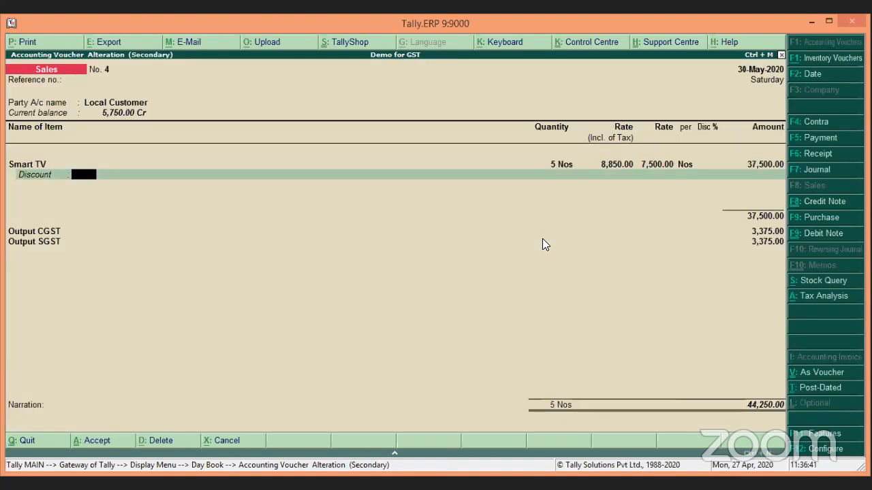
key("Return")
key("Return")
key("Return")
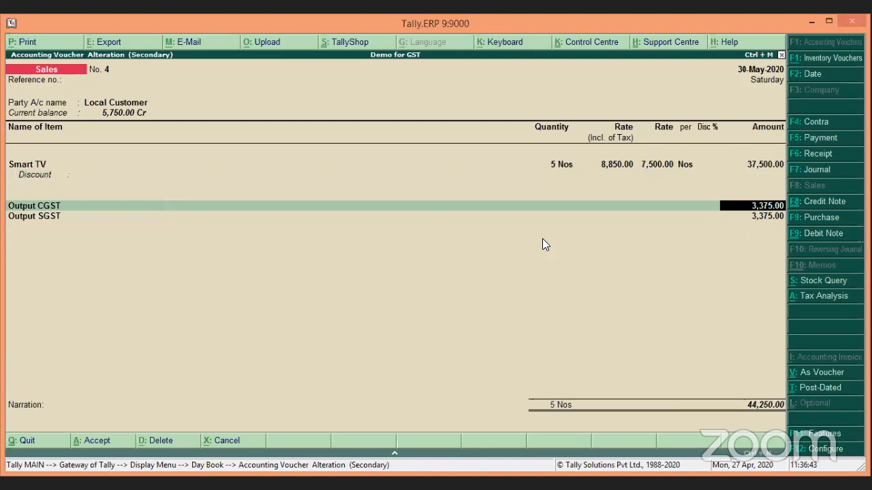
key("Return")
key("Return")
key("Return")
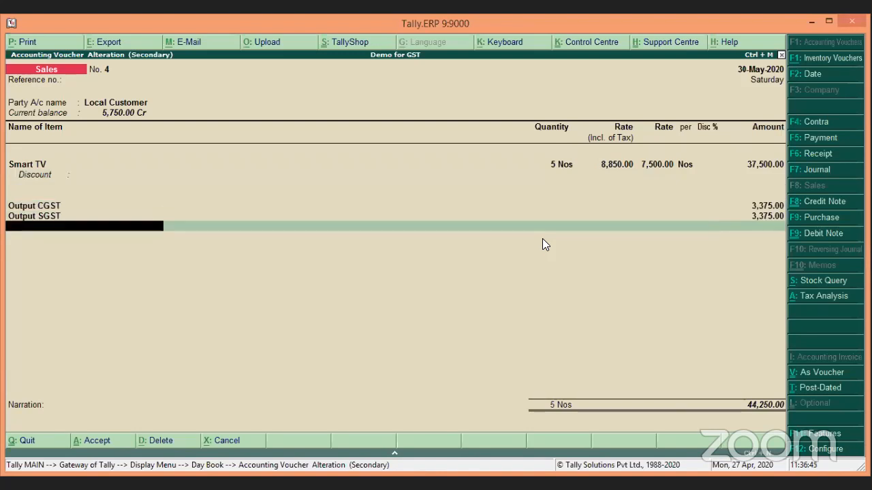
Step: Review sales voucher No. 4's detailed tax analysis with its central and state tax breakdown
left_click(823, 303)
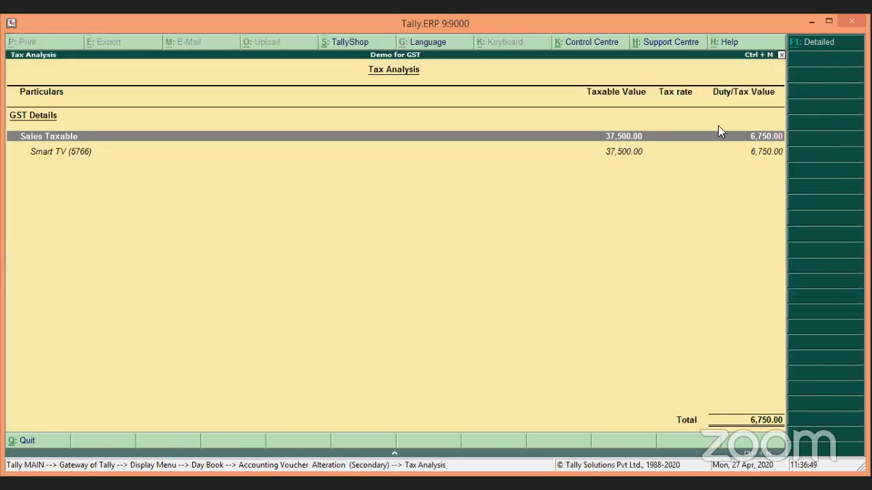
left_click(812, 47)
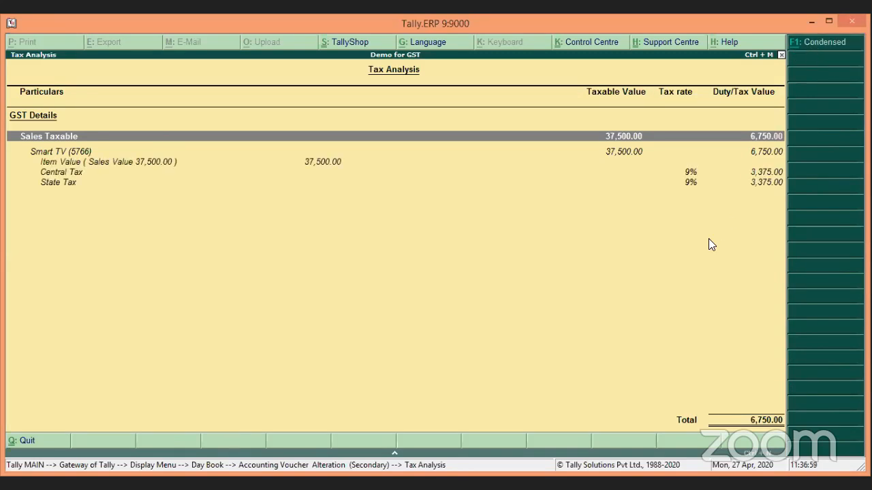
key("Escape")
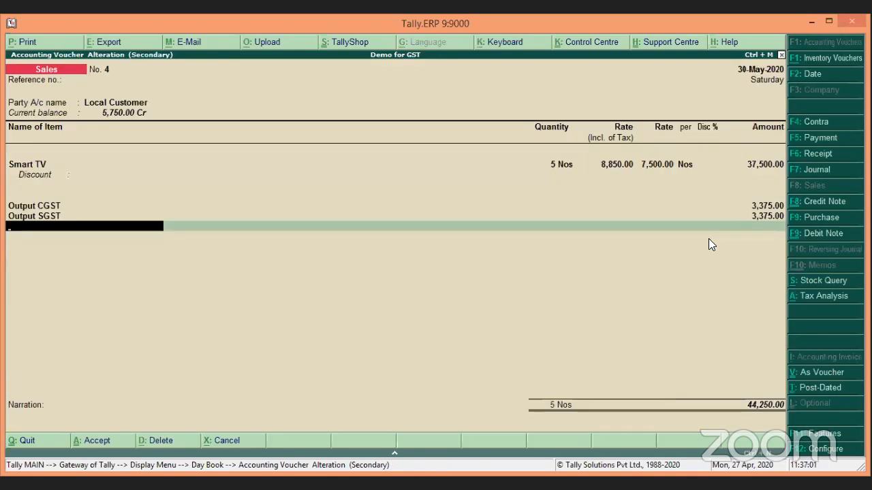
Step: Pass the Local Customer bill-wise details, quit the sale and select Receipt No. 1 in the Day Book
key("Return")
key("Return")
key("Return")
key("Return")
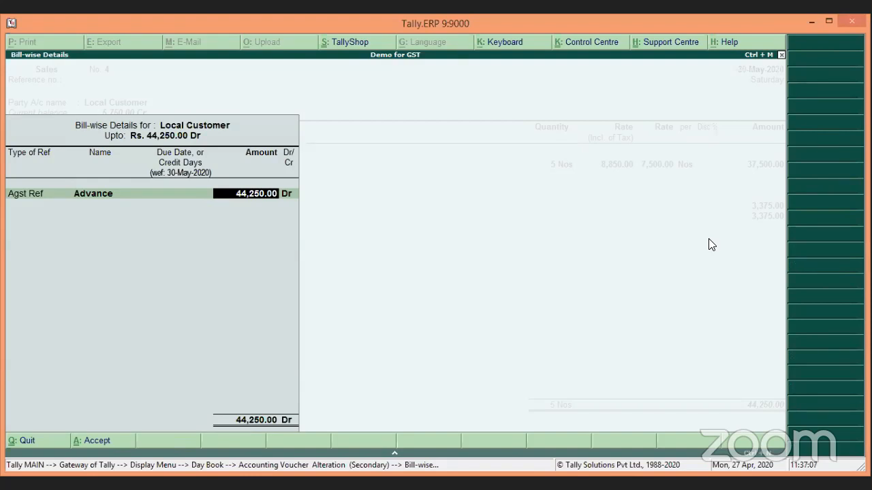
key("Escape")
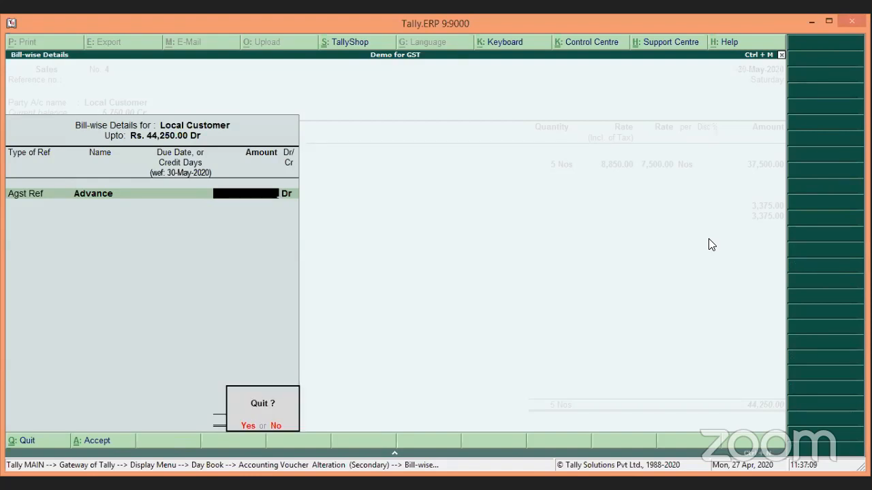
key("Return")
key("Escape")
key("Return")
key("Up")
key("Up")
key("Up")
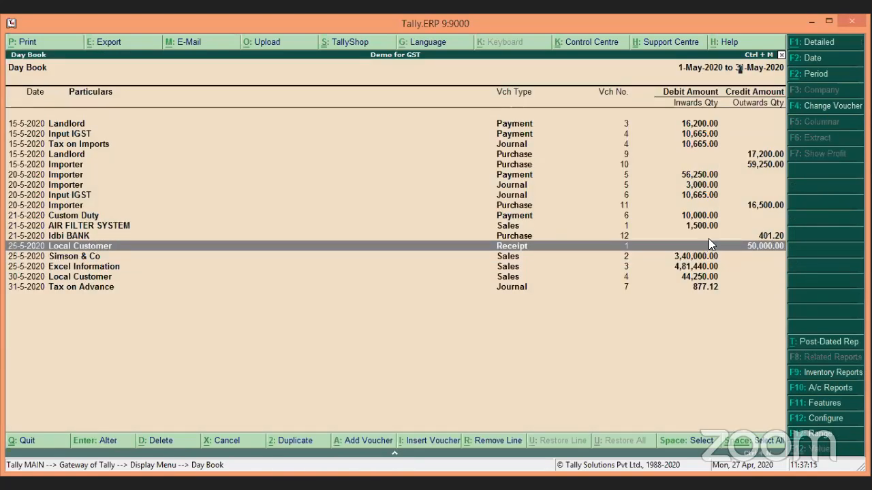
Step: Open Receipt No. 1 and review Local Customer's 50,000.00 Smart TV advance with 3,813.56 CGST and SGST
key("Return")
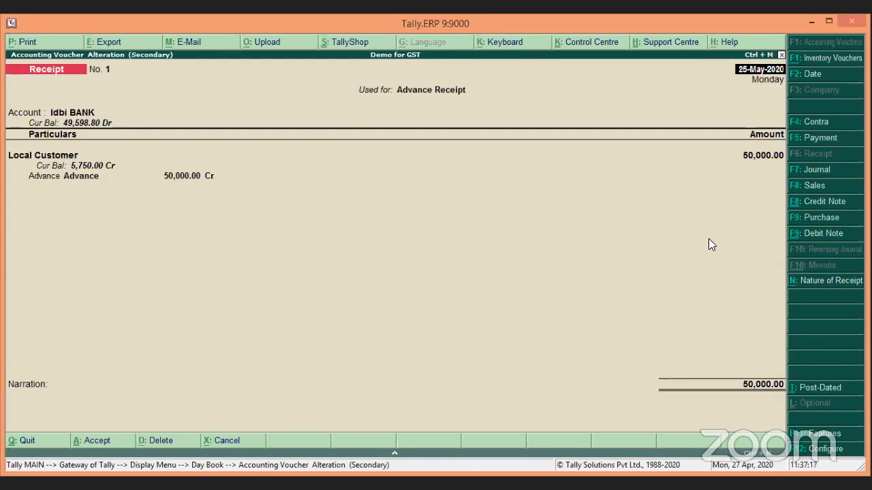
key("Return")
key("Return")
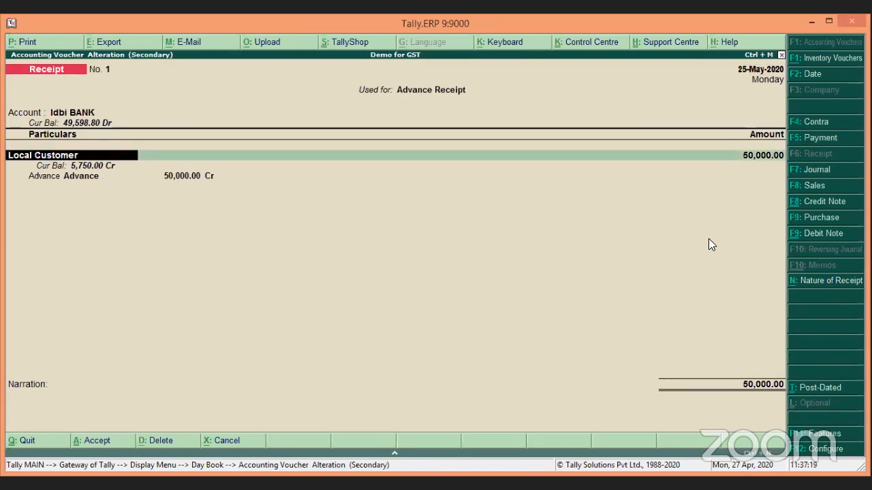
key("Return")
key("Return")
key("Return")
key("Return")
key("Return")
key("Return")
key("Return")
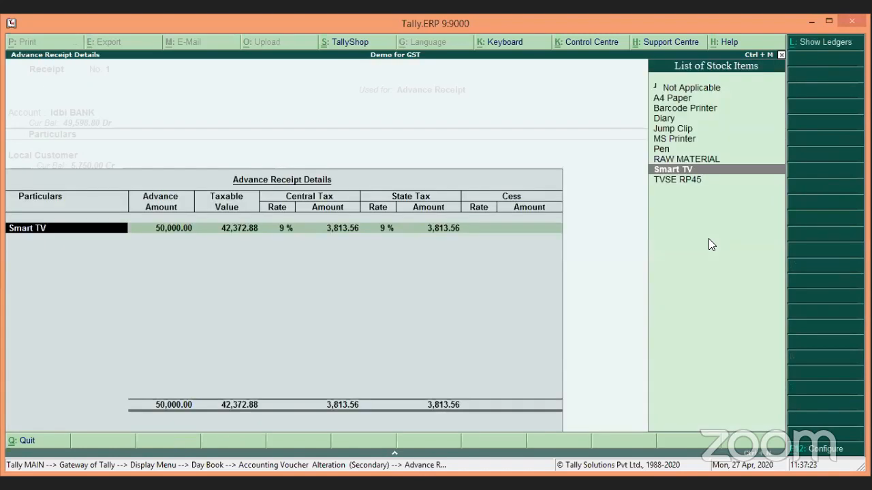
key("Return")
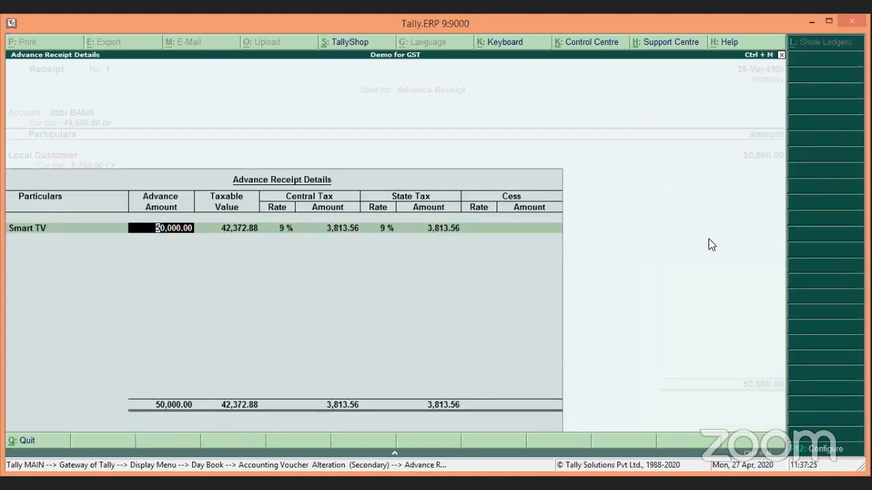
key("Return")
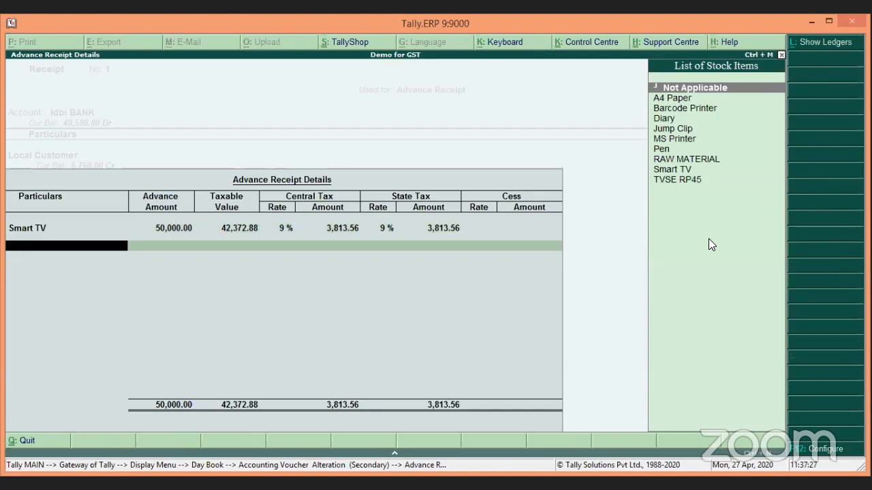
key("Return")
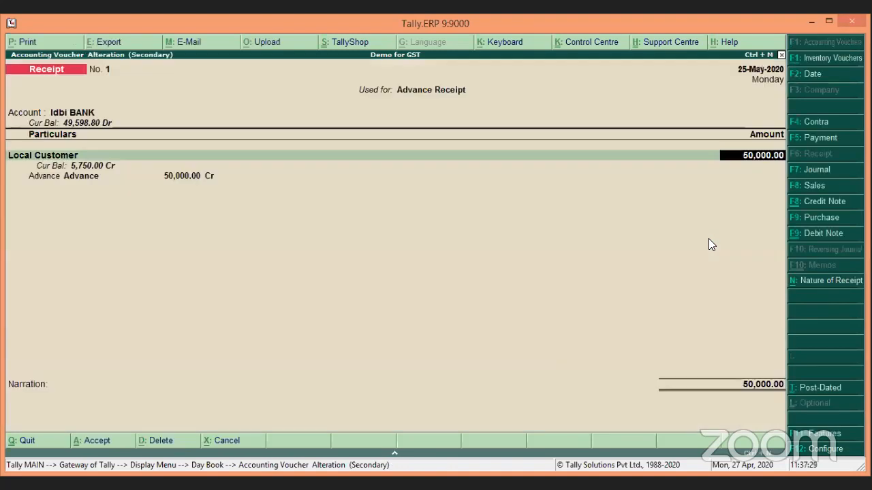
key("Return")
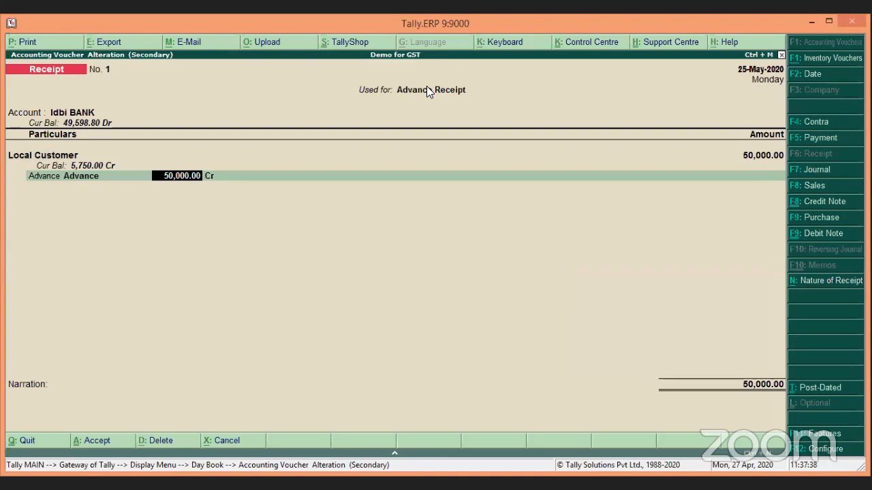
Step: Keep the receipt's nature as Advance Receipt and step through its party and Smart TV advance details
left_click(821, 283)
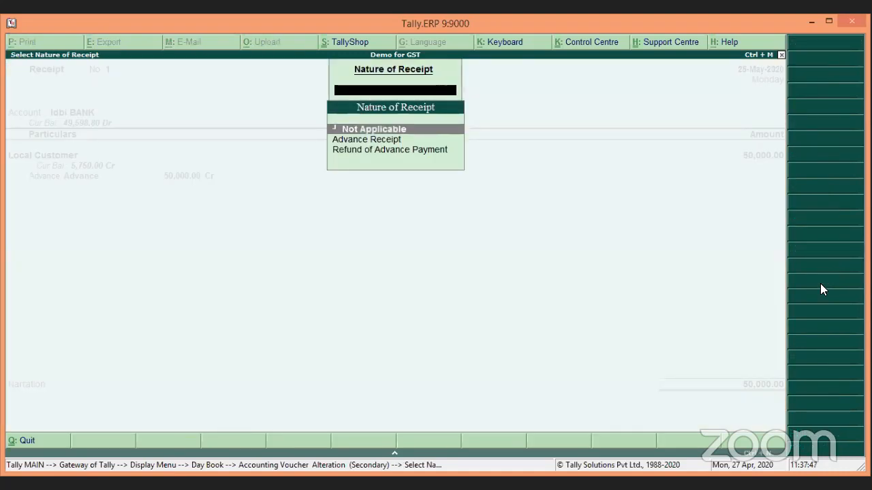
key("Down")
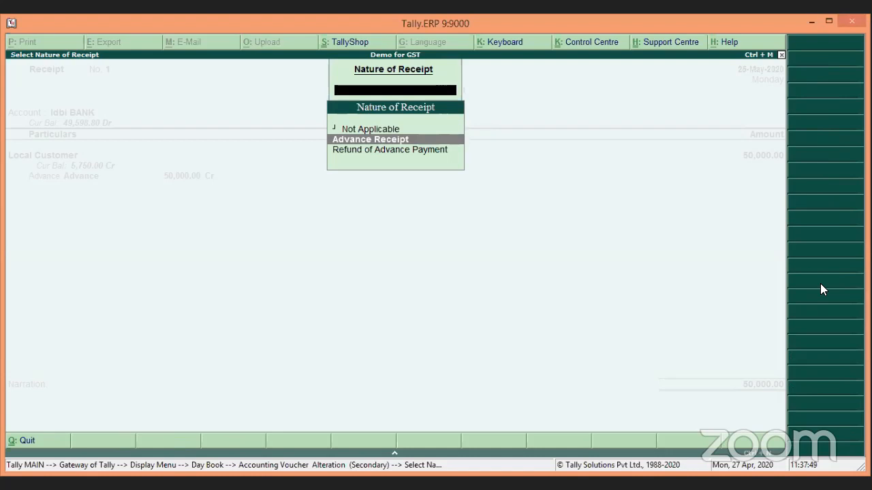
key("Return")
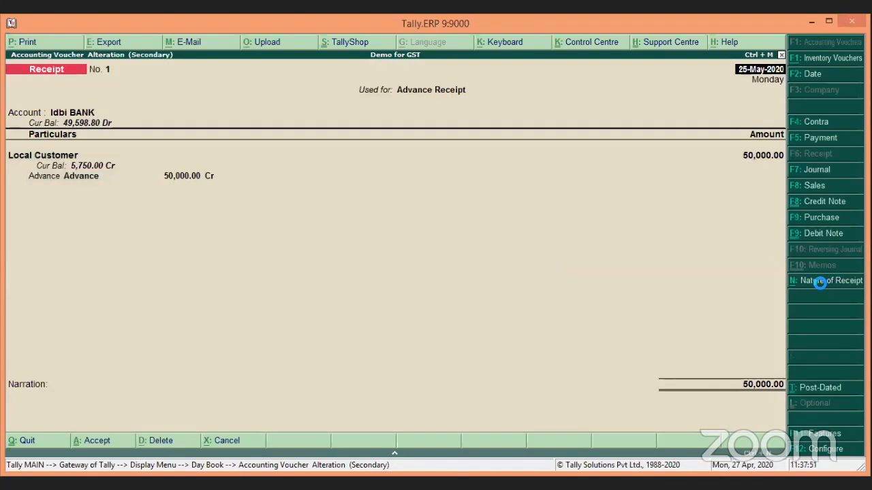
key("Return")
key("Return")
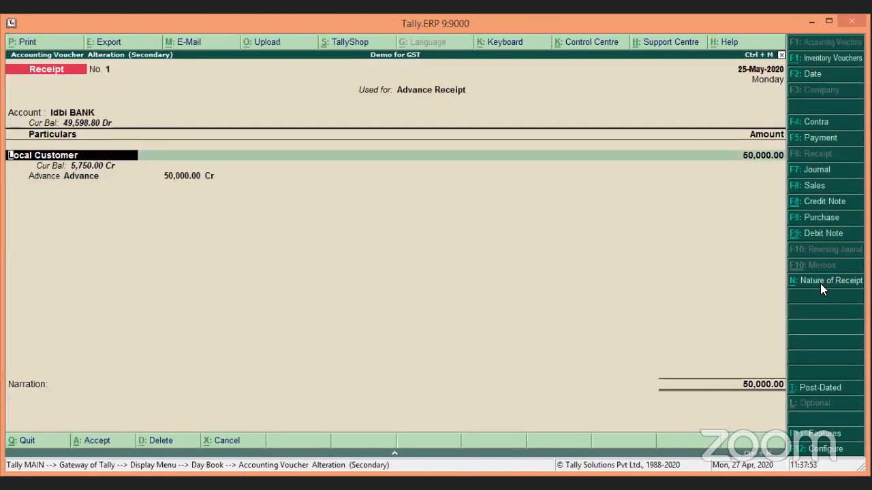
key("Return")
key("Return")
key("Return")
key("Return")
key("Return")
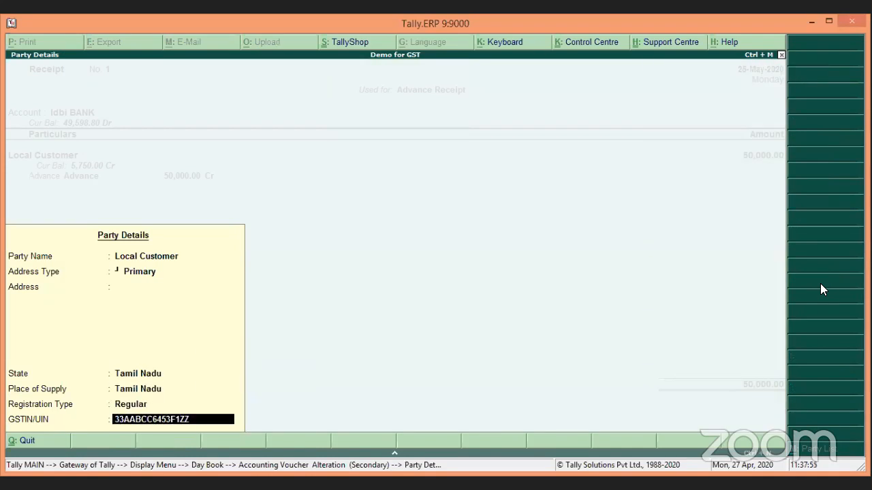
key("Return")
key("Return")
key("Return")
key("Return")
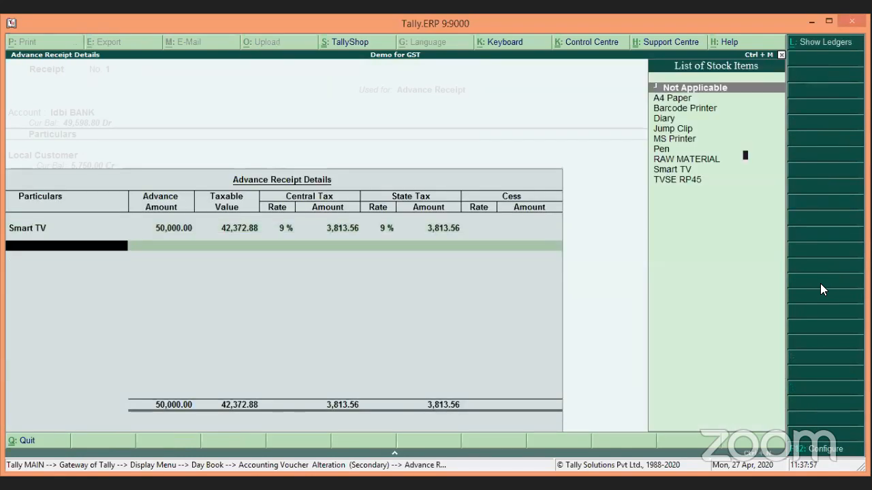
key("Return")
key("Return")
key("Return")
key("Return")
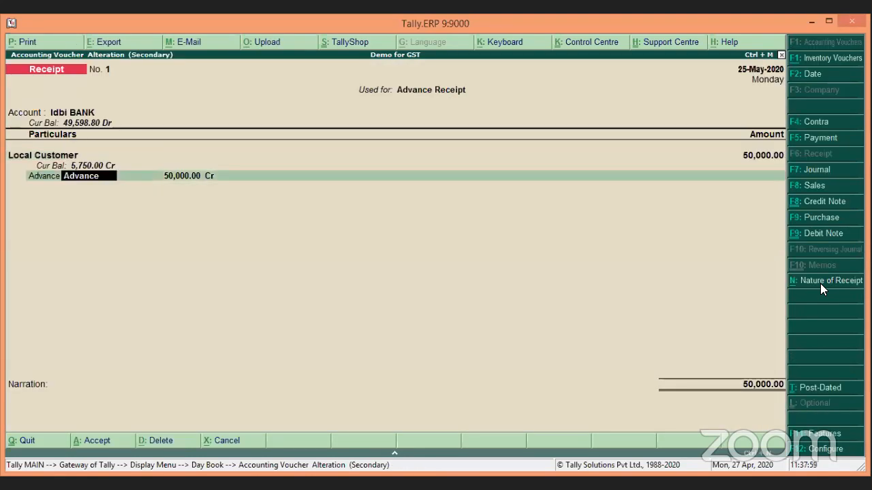
key("Return")
key("Return")
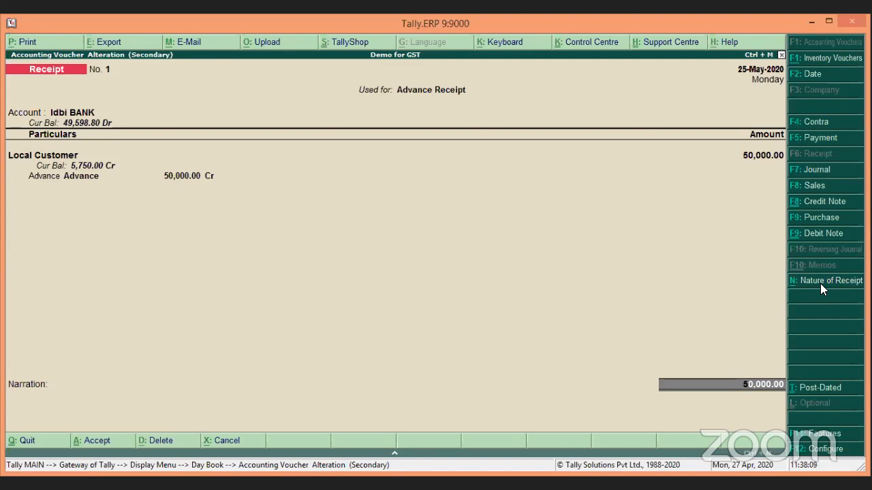
Step: Quit Receipt No. 1 unchanged and select the 30-5 Local Customer sale in the Day Book
key("Escape")
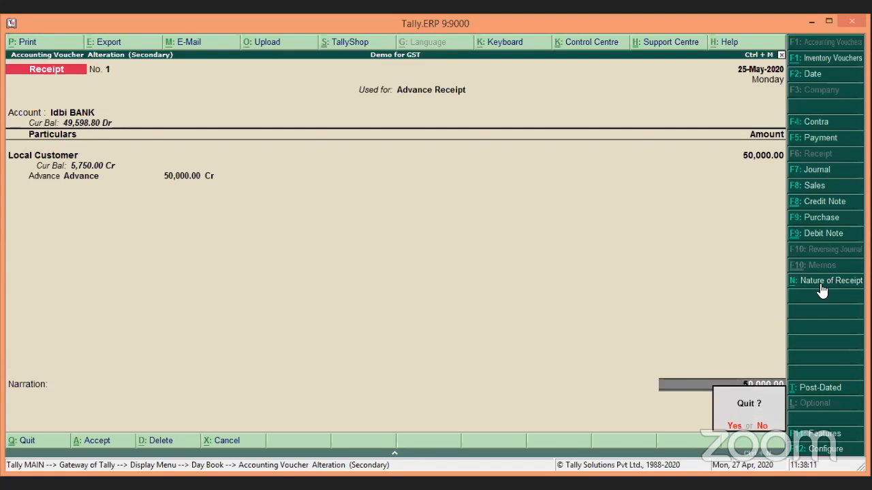
key("Return")
key("Down")
key("Down")
key("Down")
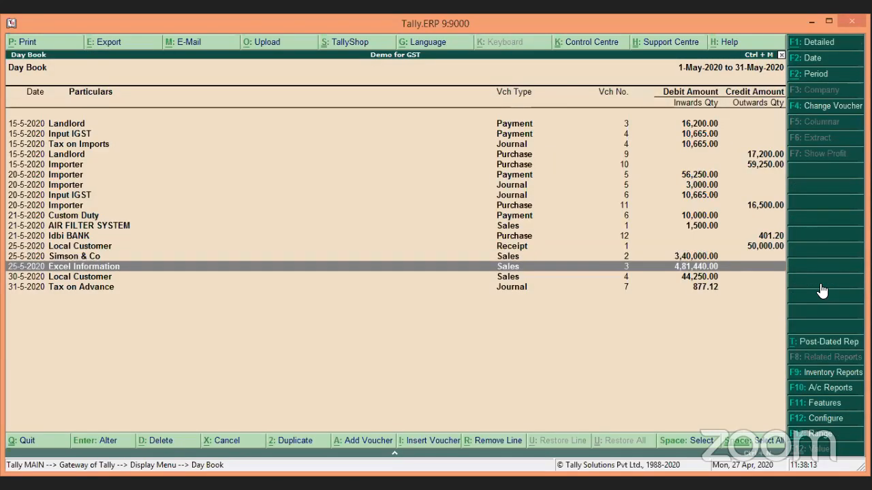
Step: Alter sales voucher No. 4 to allocate 44,250.00 Dr against the Advance bill reference
key("Return")
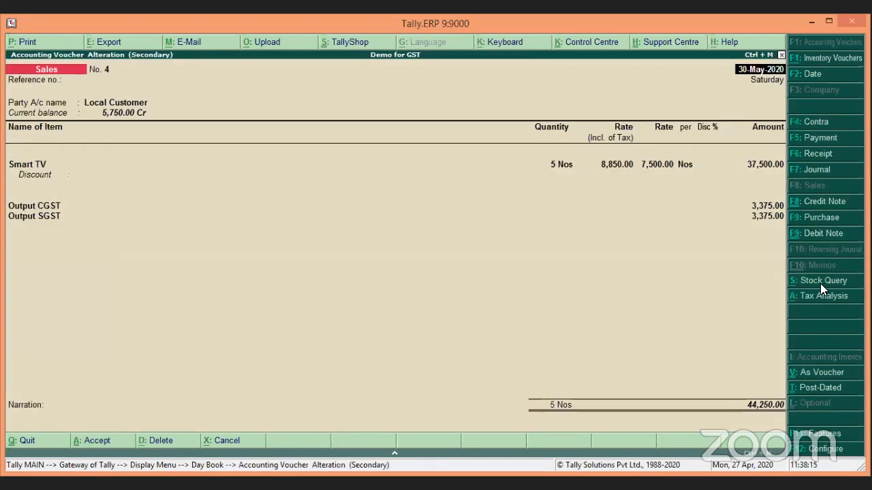
key("Return")
key("Return")
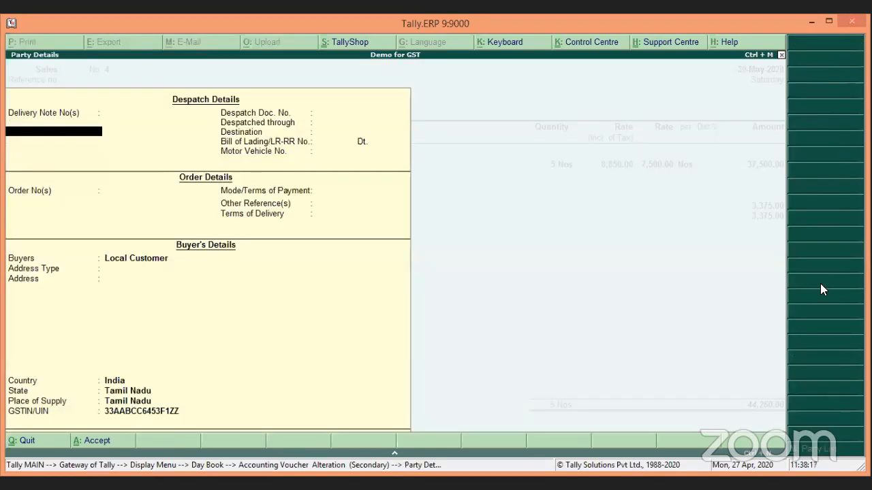
key("ctrl+a")
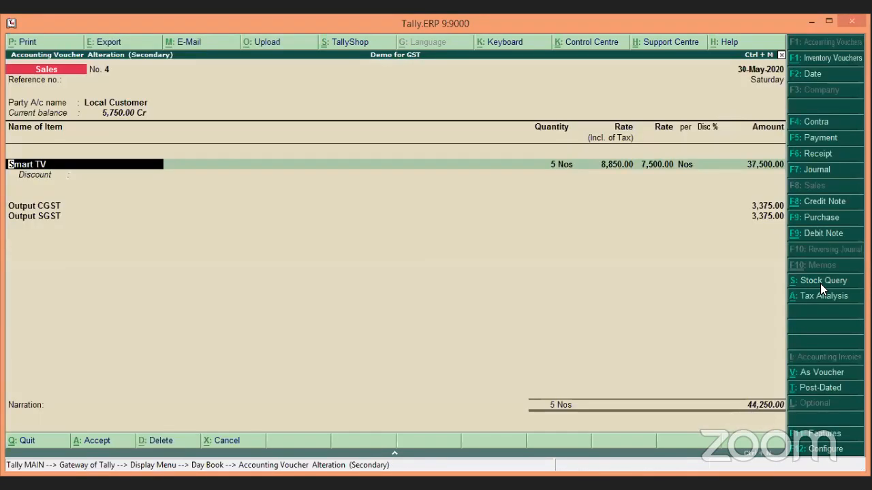
left_click(739, 406)
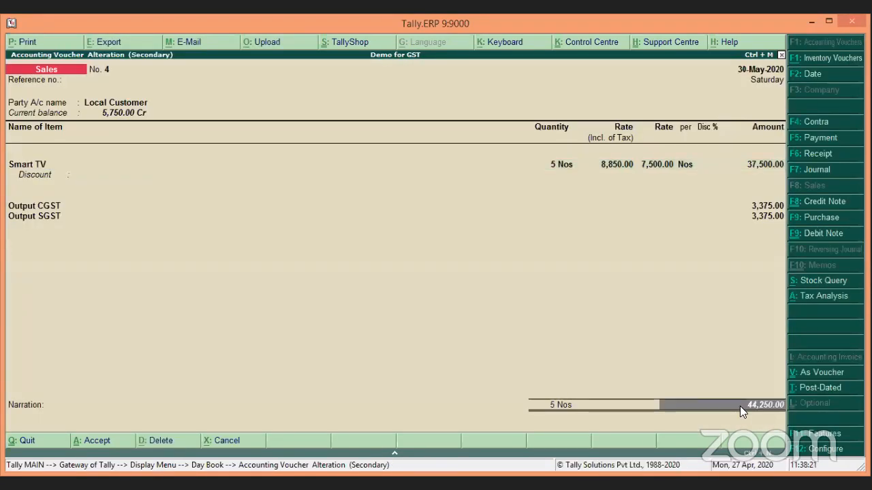
key("Return")
key("Return")
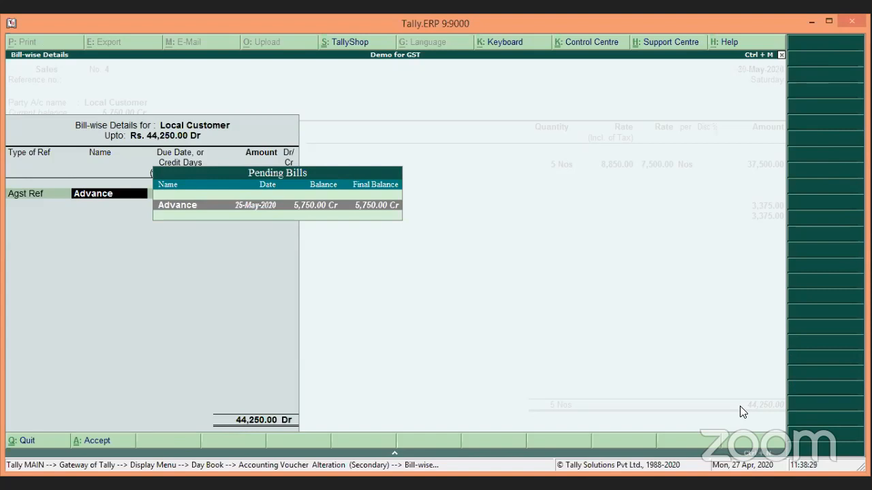
key("Return")
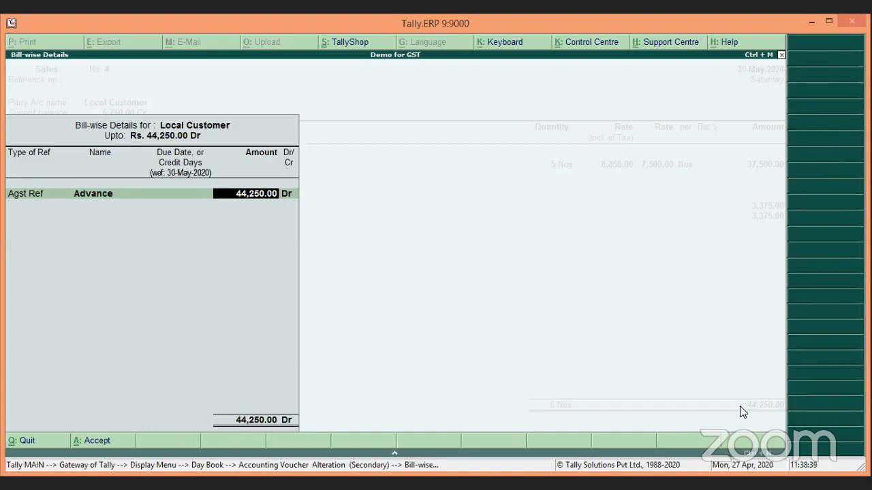
key("Return")
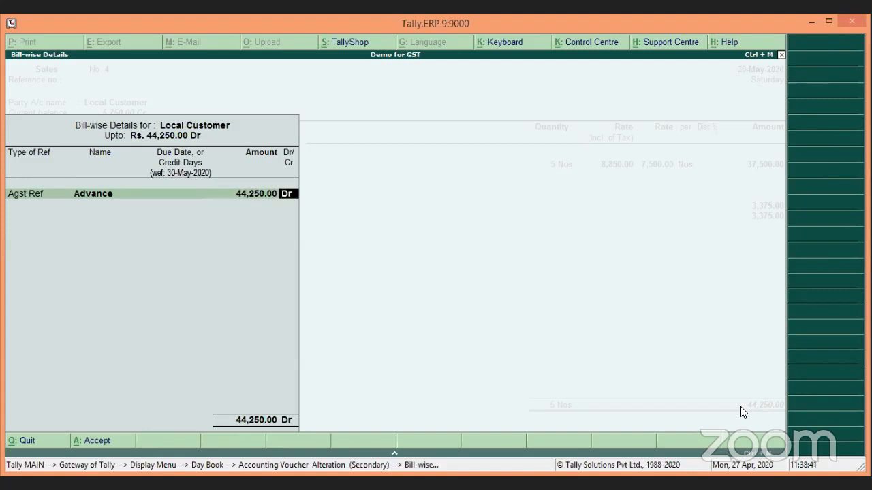
key("Return")
key("Return")
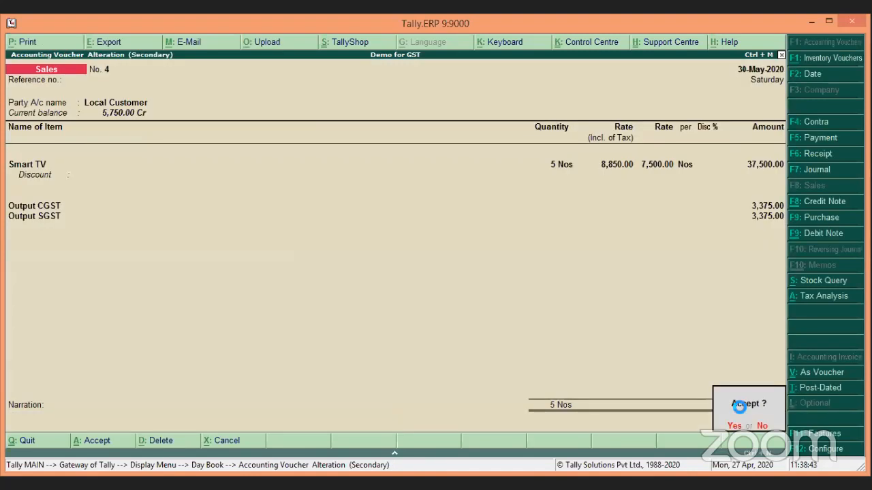
key("Return")
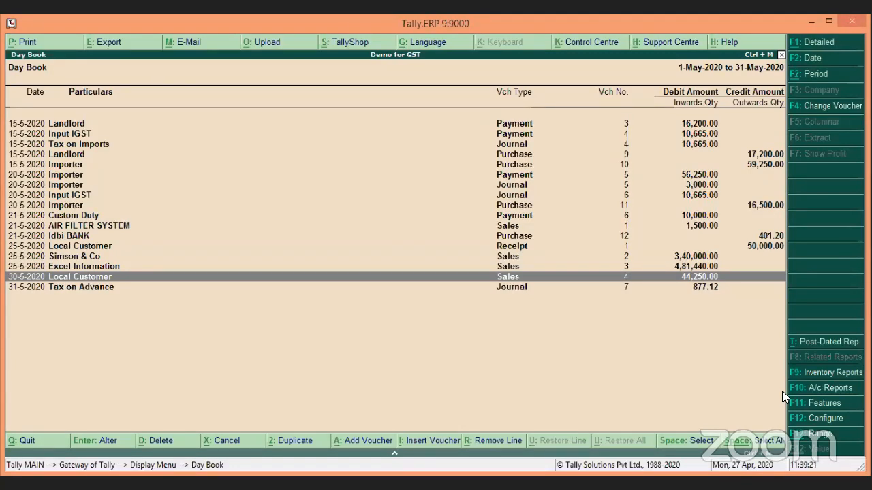
Step: Open the 31-5 Tax on Advance Journal No. 7 (877.12 Dr) for alteration
key("Down")
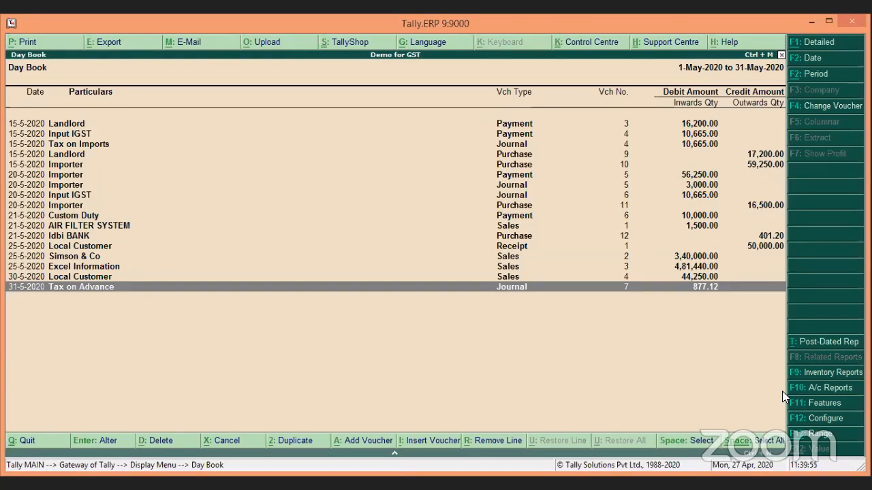
key("Return")
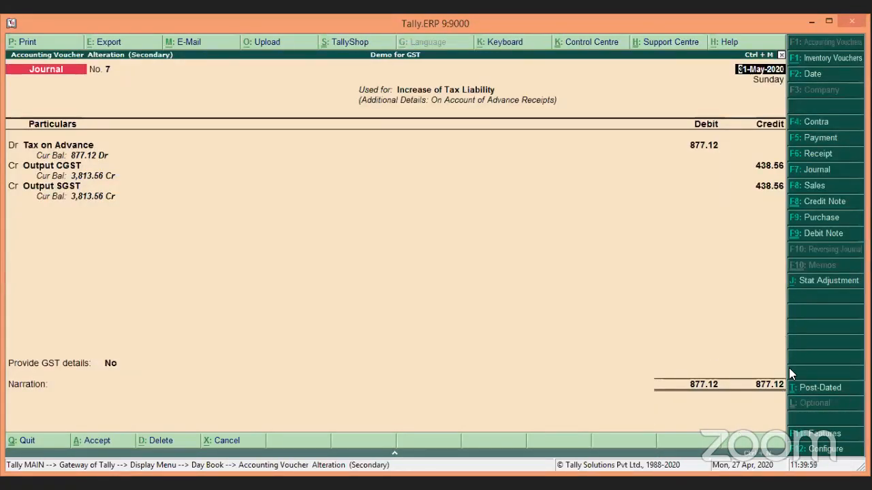
Step: Confirm the journal's stat adjustment: GST, Increase of Tax Liability, On Account of Advance Receipts
left_click(831, 288)
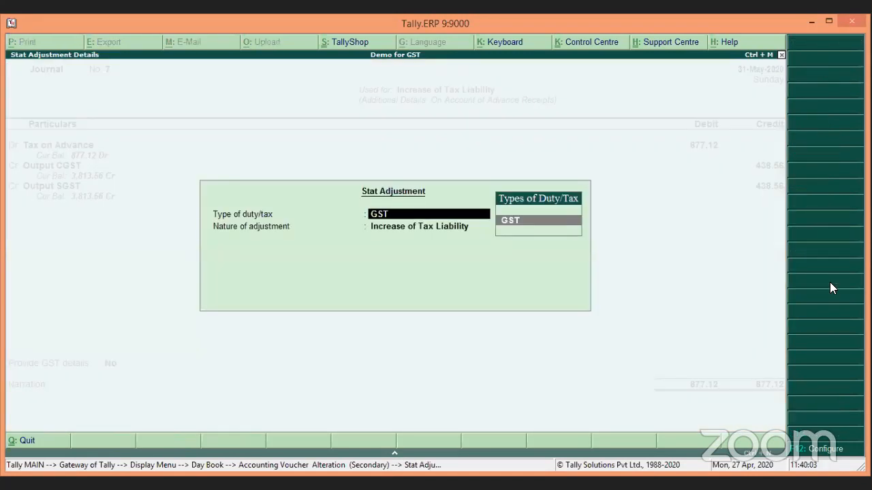
key("Return")
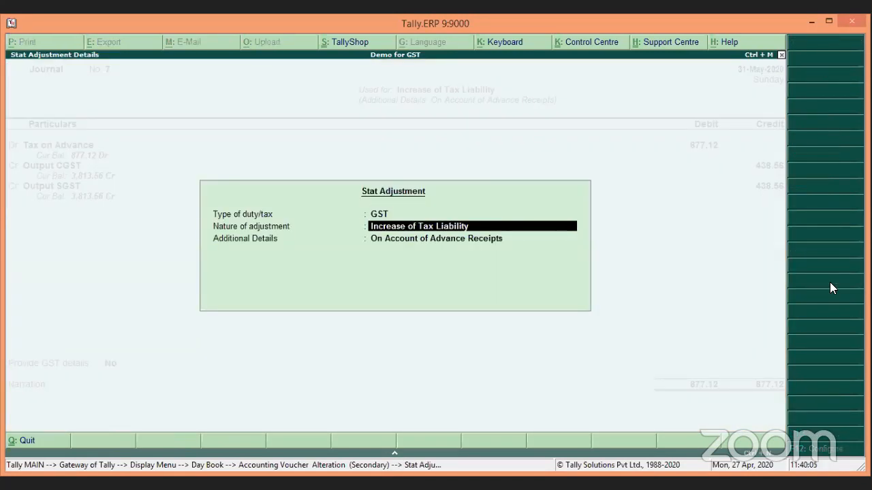
key("Return")
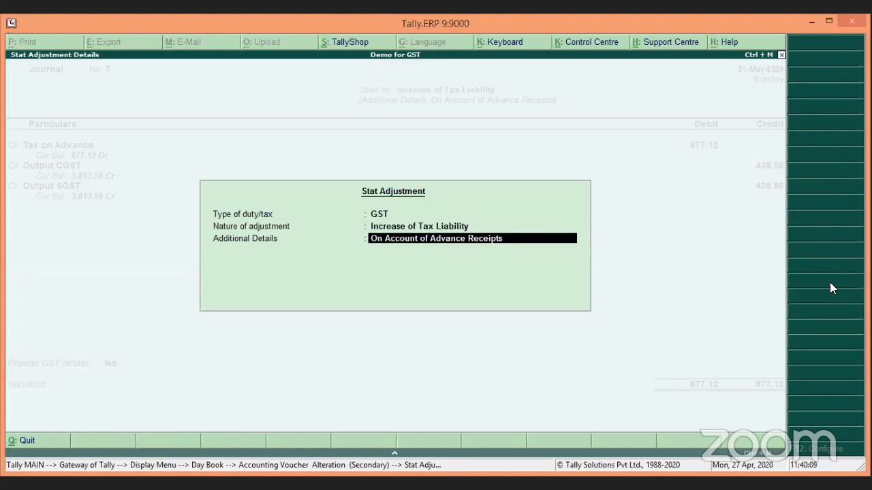
key("Return")
key("Return")
key("Return")
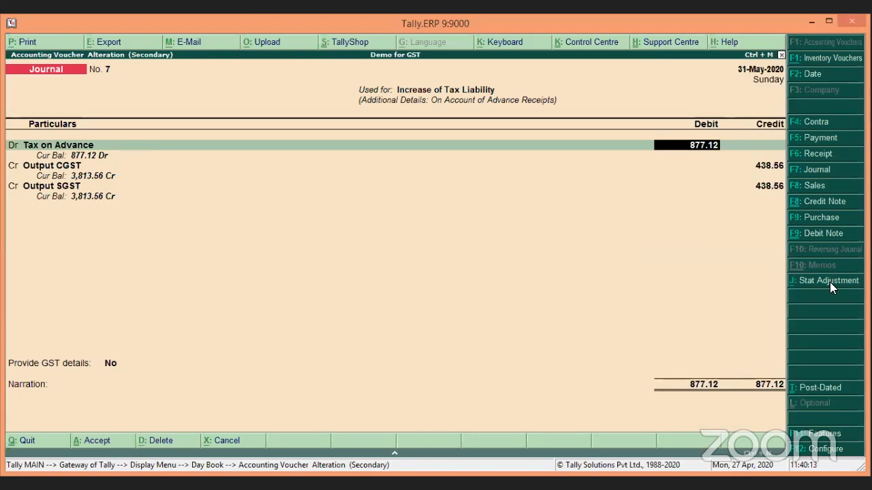
Step: Inspect the Tax on Advance ledger settings, then exit the journal and Day Book
key("BackSpace")
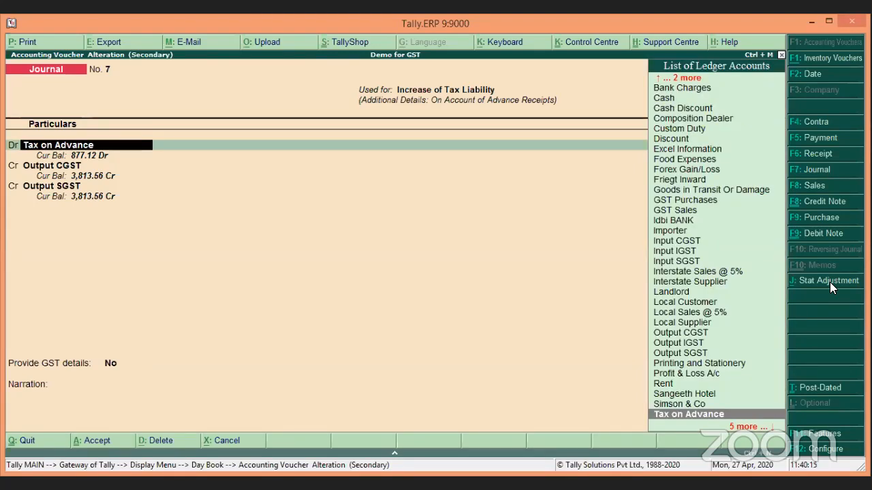
key("ctrl+Return")
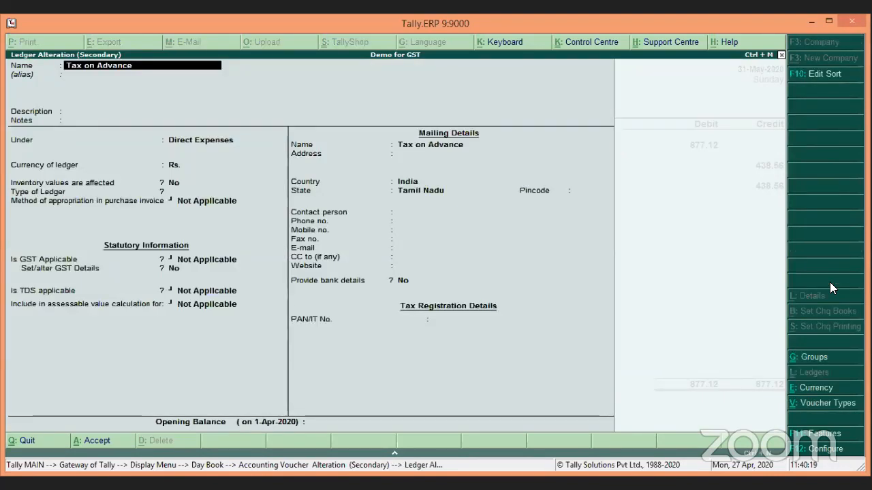
key("Escape")
key("y")
key("Return")
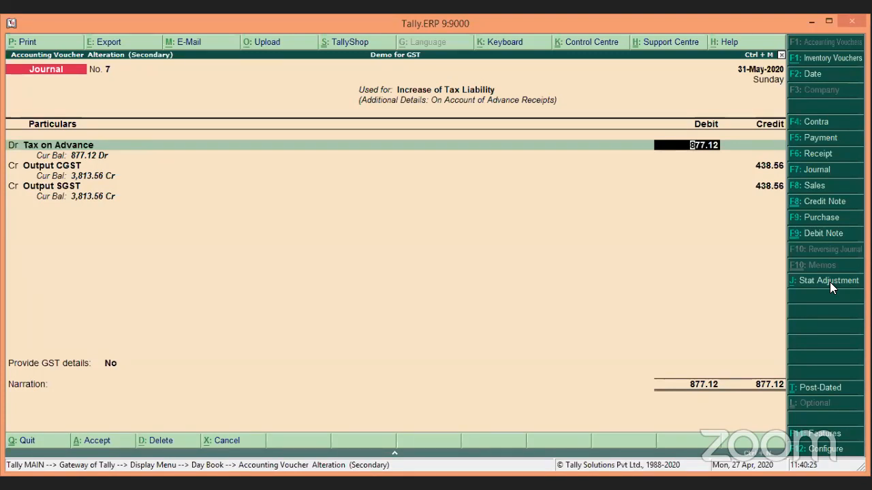
key("Escape")
key("y")
key("Escape")
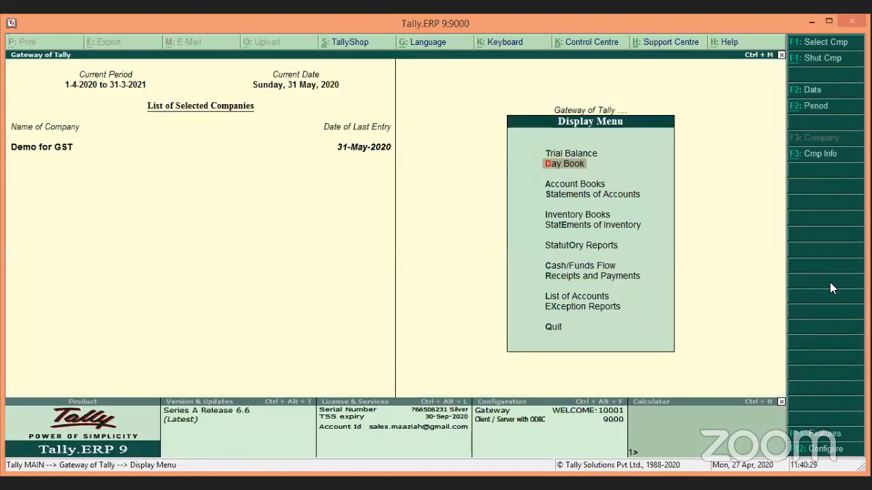
Step: Open the GSTR-3B report from Display > Statutory Reports > GST
key("Escape")
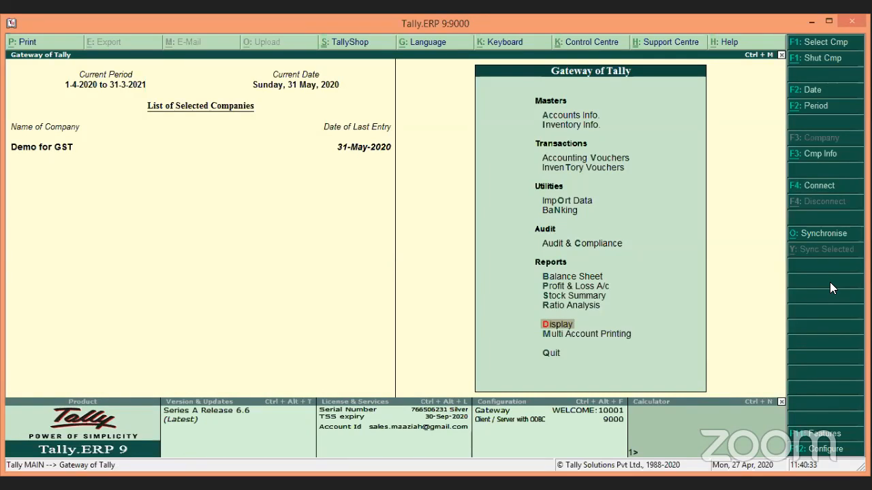
key("Return")
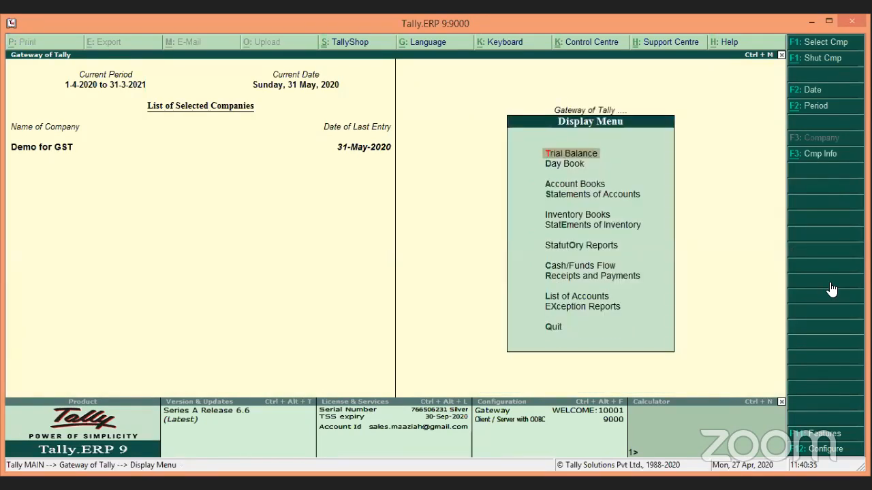
key("Down")
key("Down")
key("Down")
key("Down")
key("Down")
key("Down")
key("Return")
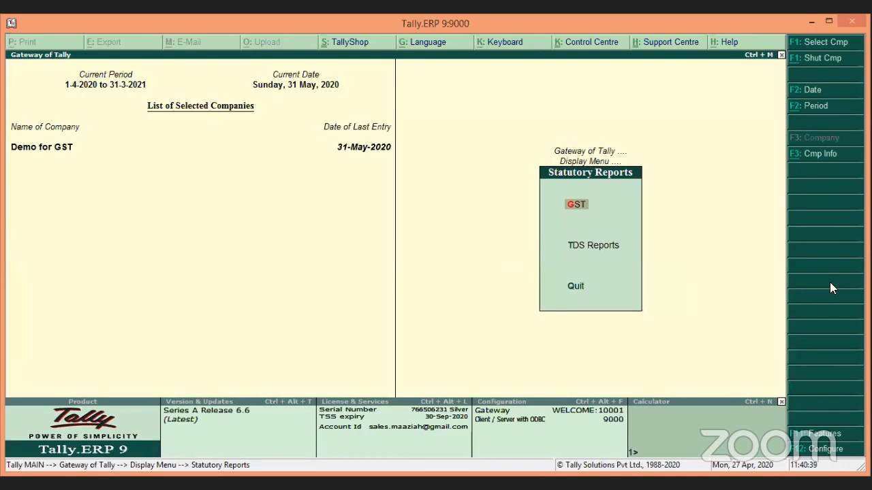
key("Return")
key("Down")
key("Down")
key("Return")
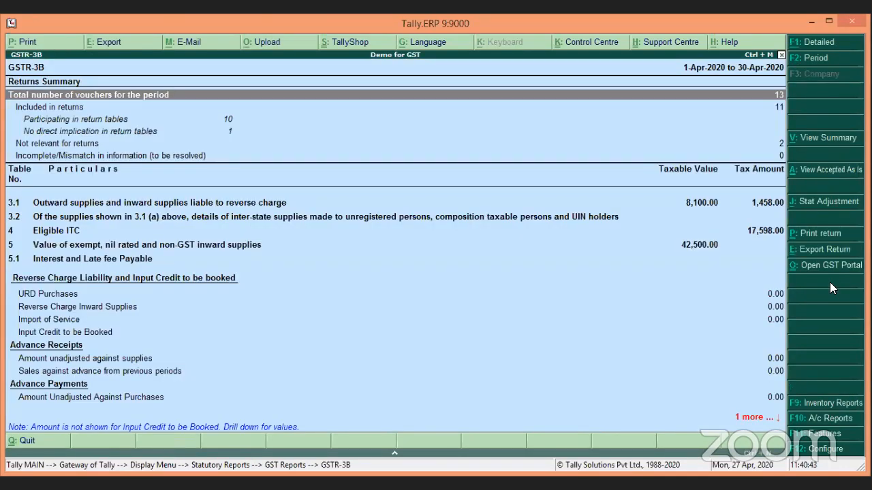
Step: Set the GSTR-3B period to May 2020 and drill into the 5,750.00 unadjusted advance receipts
key("F2")
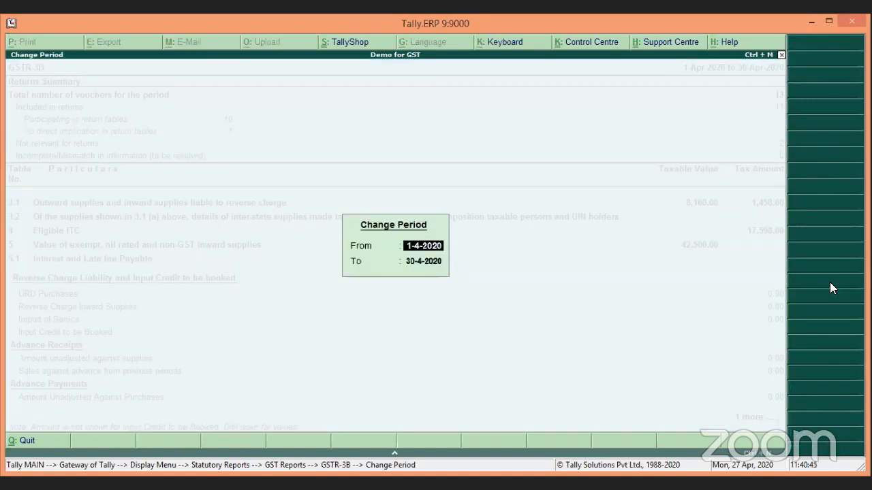
type("may")
key("Return")
type("may")
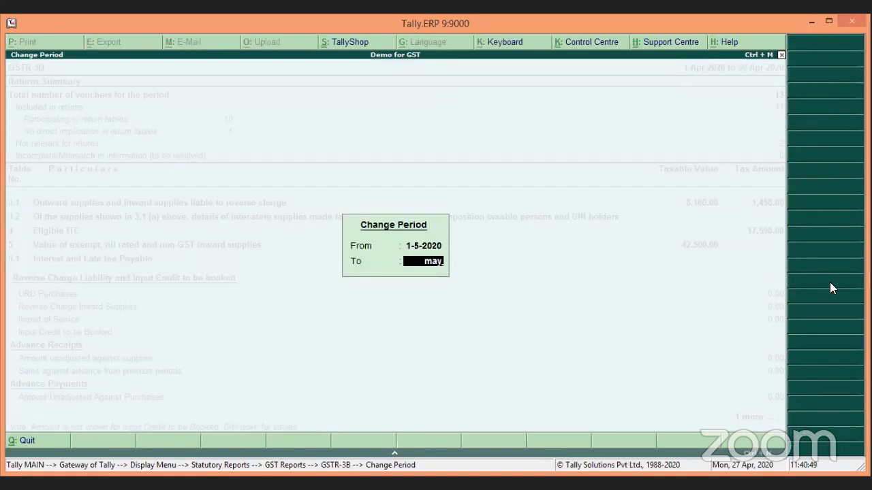
key("Return")
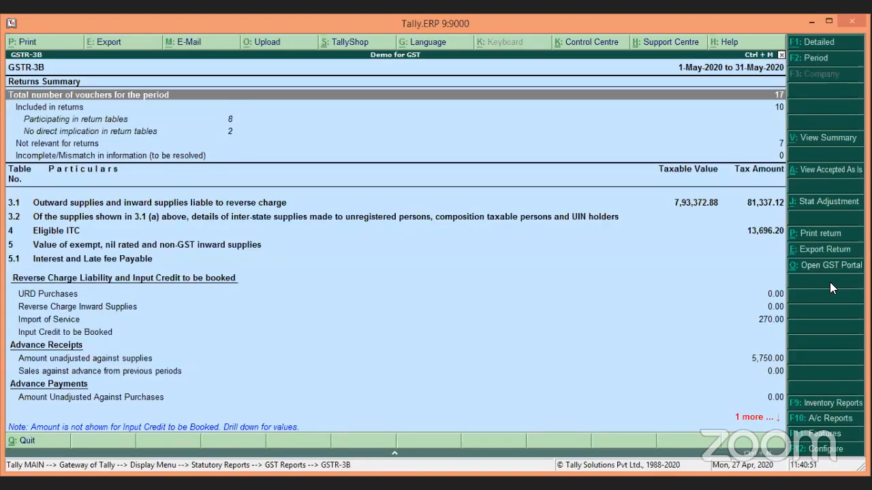
key("Down")
key("Down")
key("Down")
key("Down")
key("Down")
key("Down")
key("Down")
key("Down")
key("Down")
key("Down")
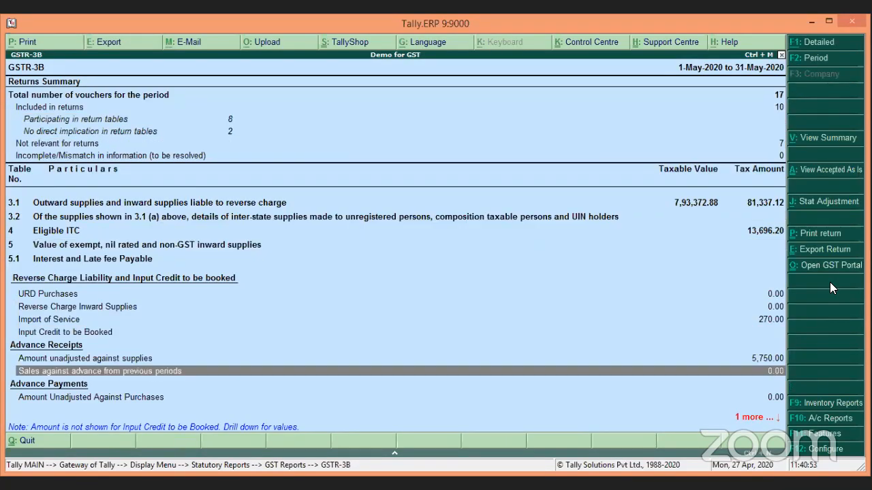
key("Up")
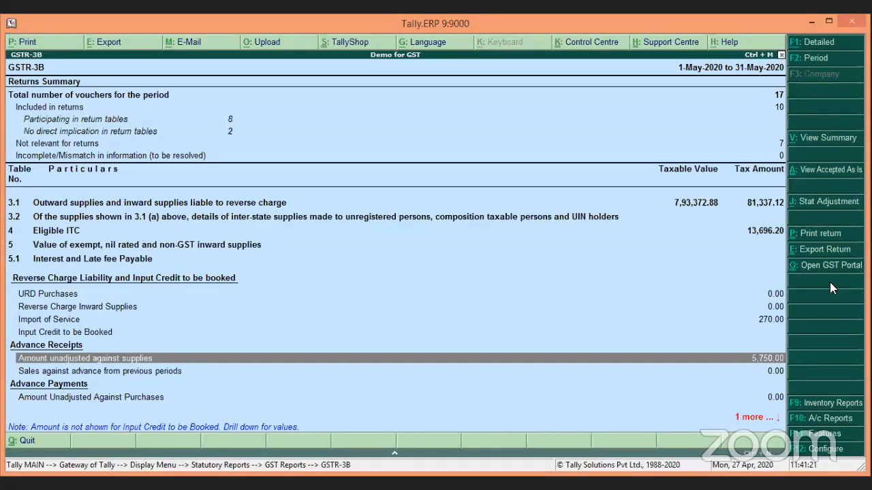
key("Return")
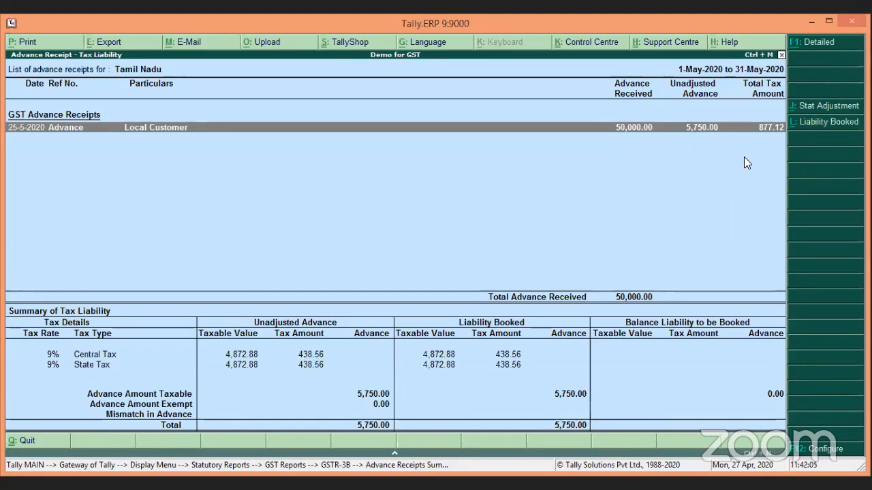
Step: From the Liability Booked Against Advance list, open the Tax on Advance Journal No. 7
left_click(822, 123)
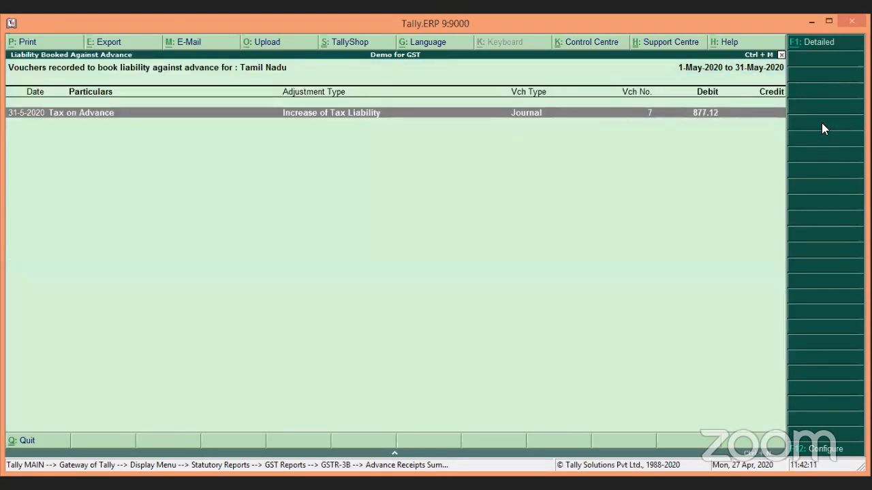
key("Return")
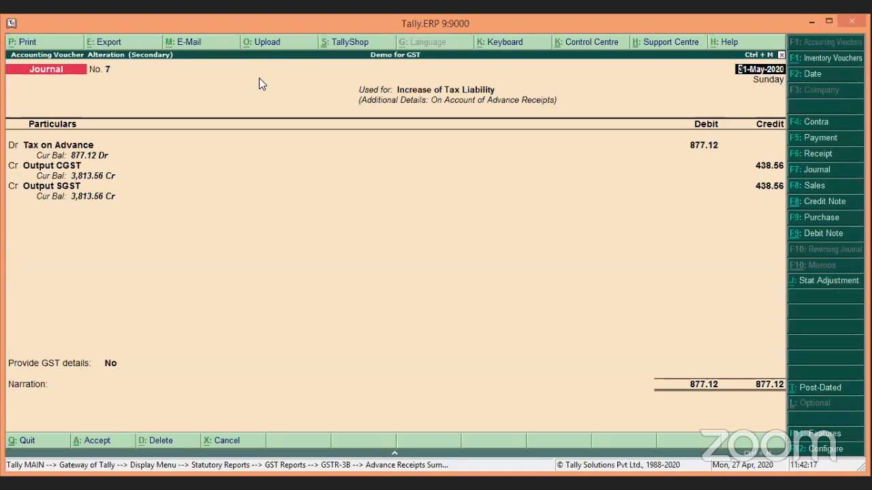
Step: Step through Journal No. 7's lines, confirming Output CGST and SGST on 4,872.88 taxable value
left_click(60, 150)
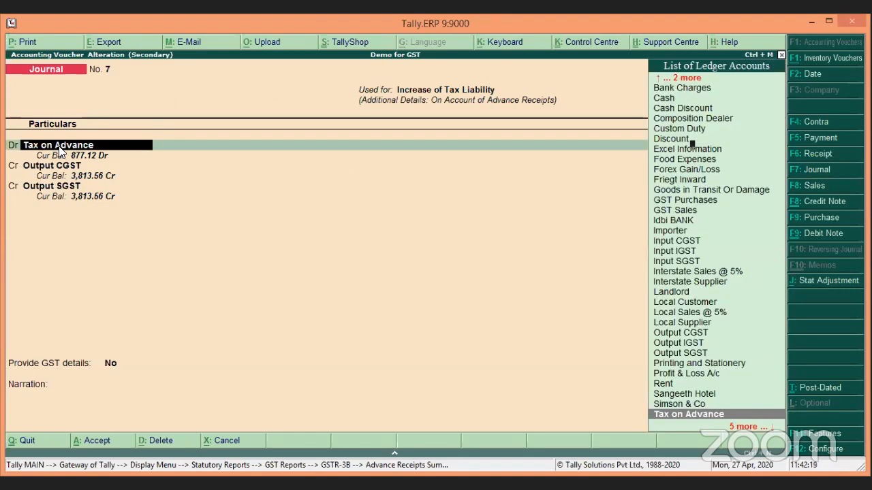
key("Return")
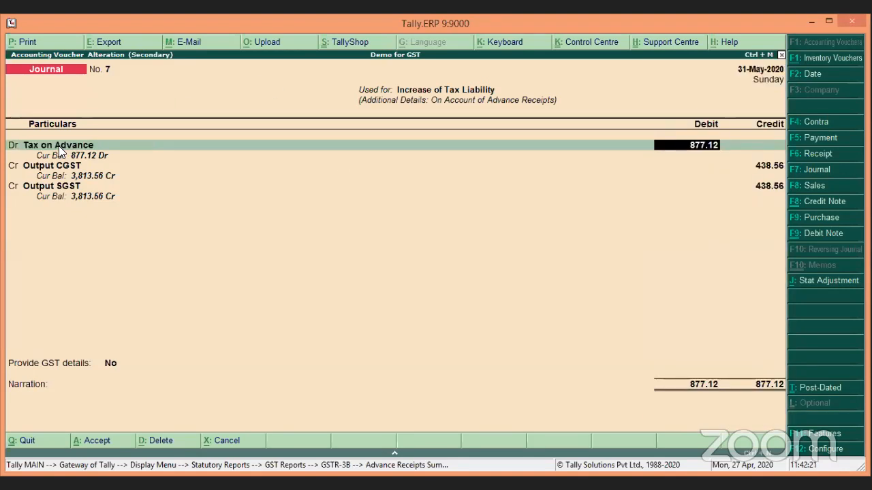
key("Return")
key("Return")
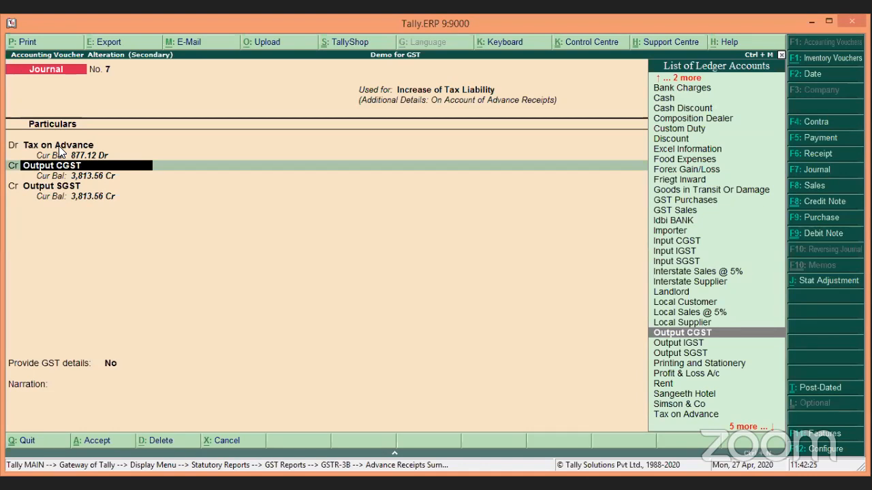
key("Return")
key("Return")
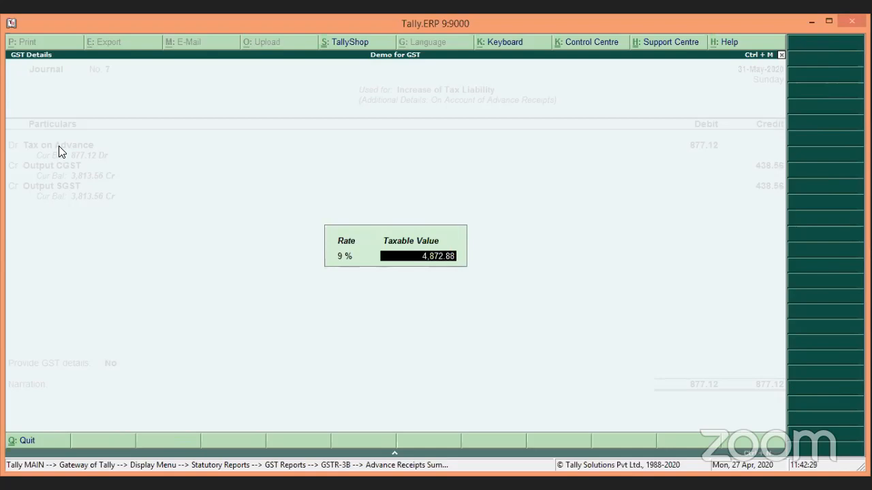
key("Return")
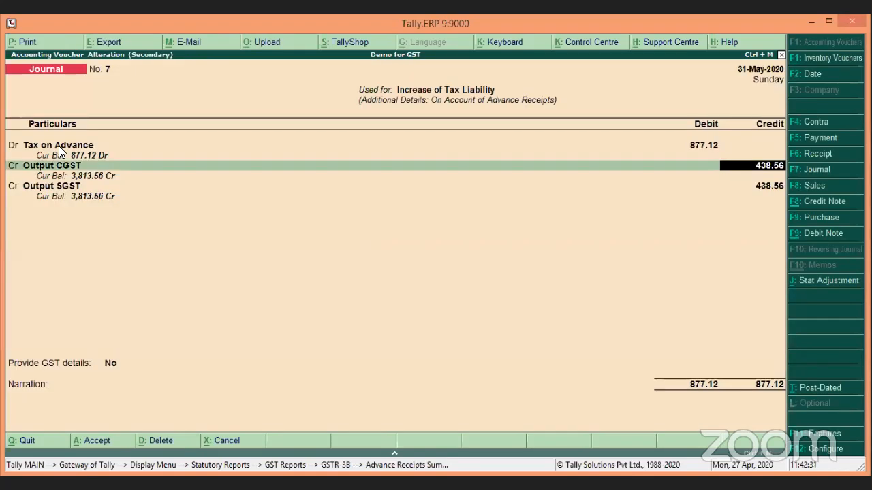
key("Return")
key("Return")
key("Return")
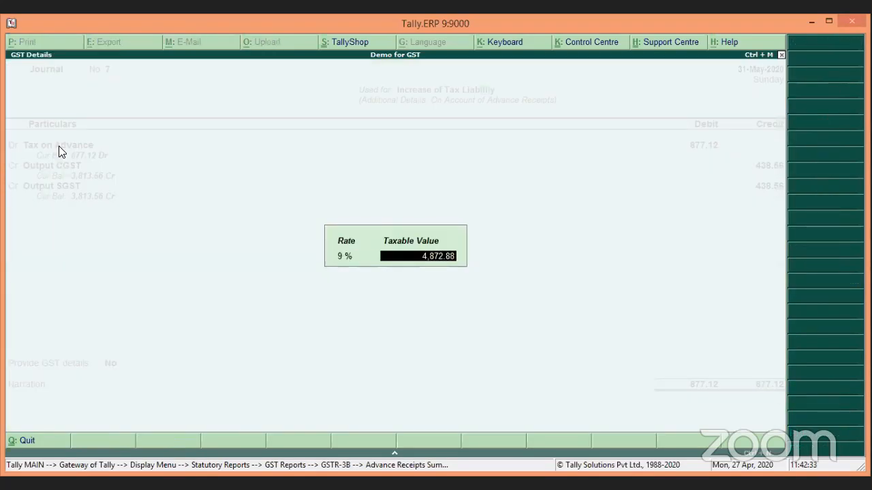
key("Return")
key("Return")
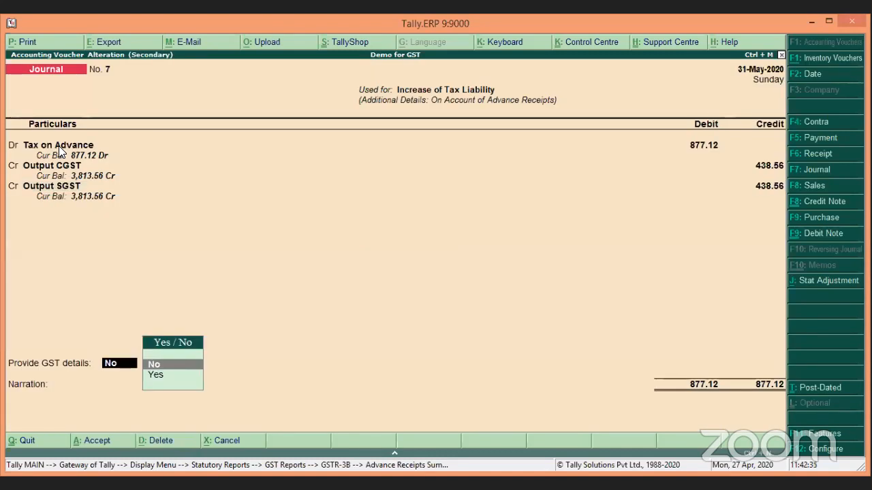
Step: Set Provide GST details to Yes for Local Customer, Tamil Nadu, Regular, and save the journal
key("Down")
key("Return")
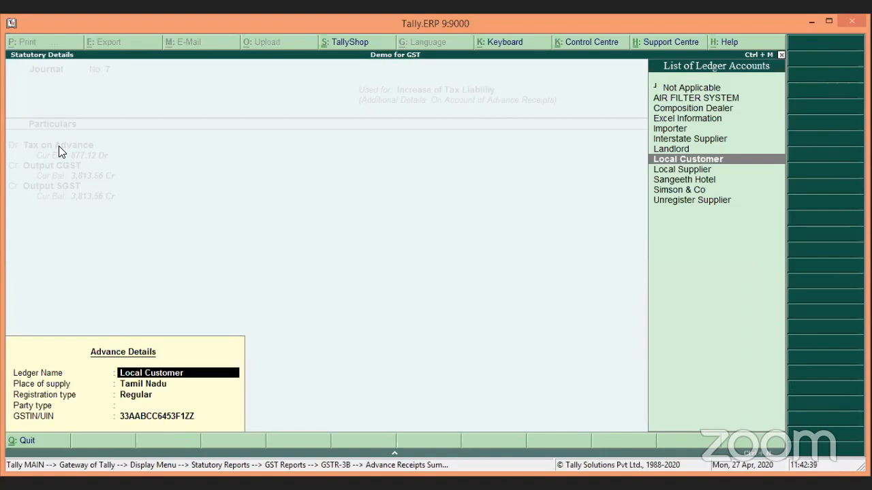
key("Return")
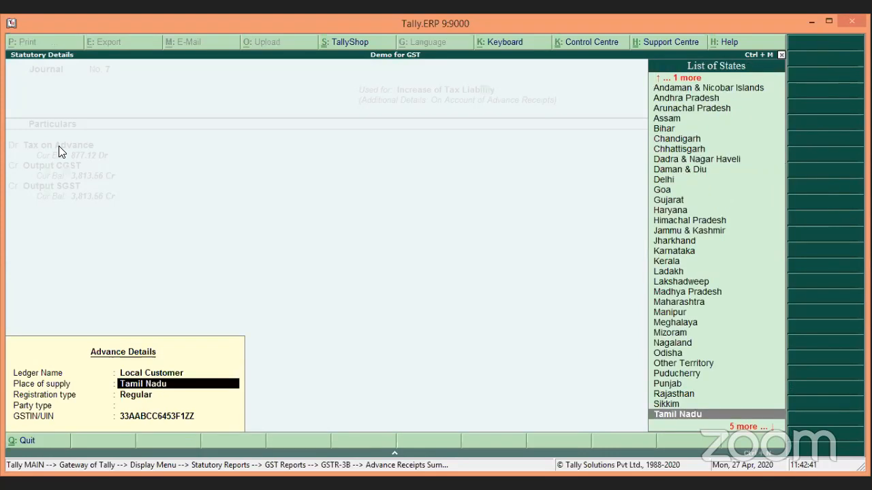
key("Return")
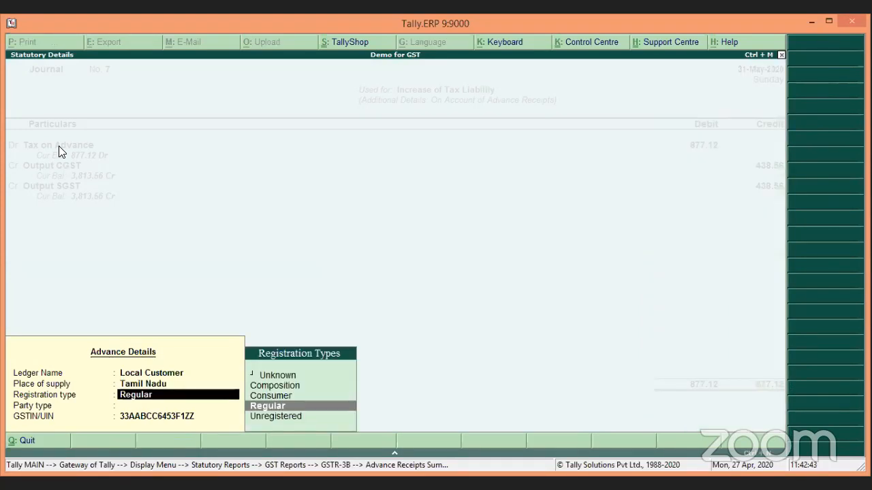
key("Return")
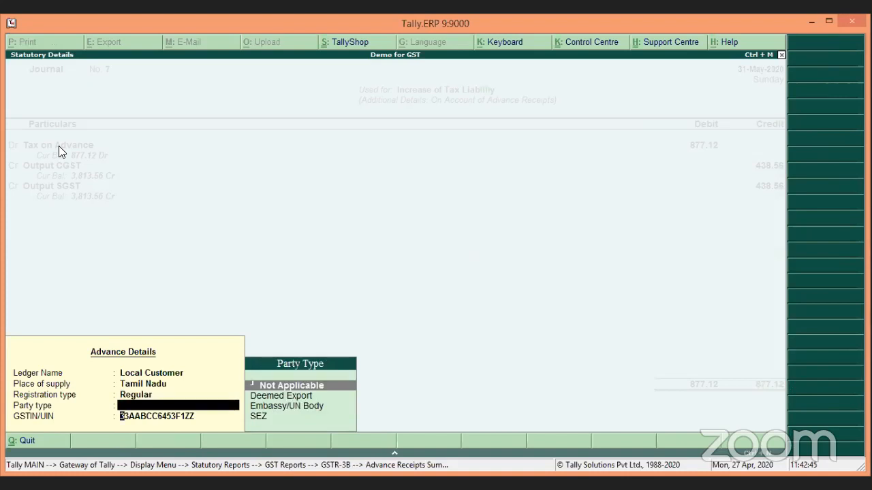
key("Return")
key("Return")
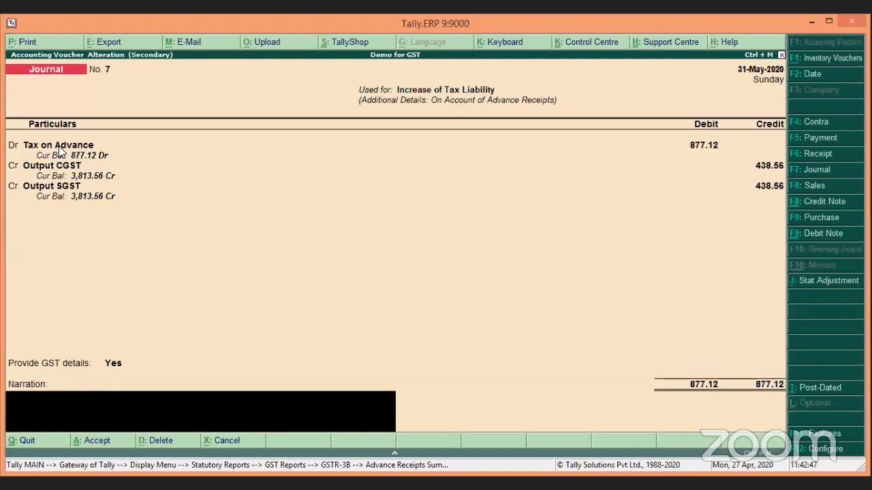
key("Return")
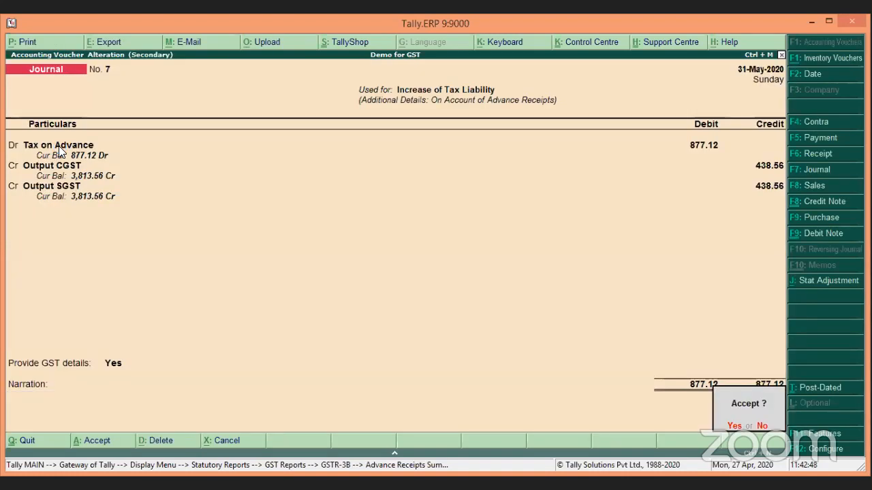
key("Return")
key("Escape")
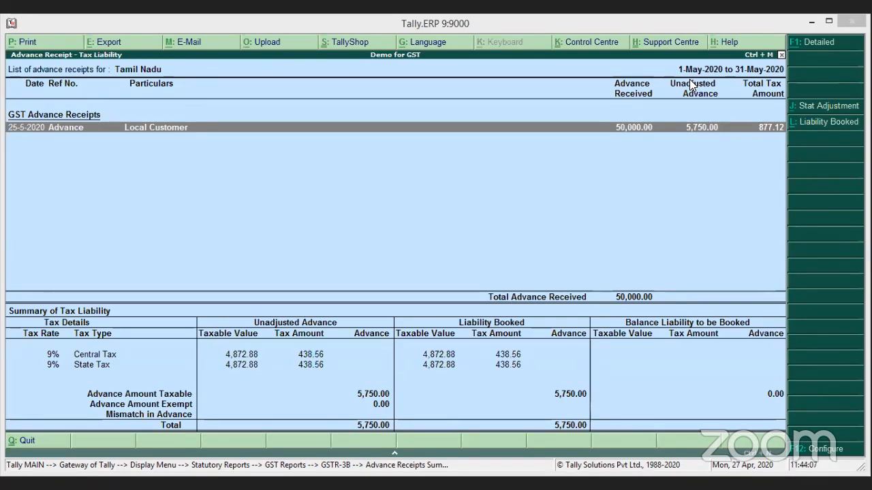
Step: Back out from the Advance Receipt Tax Liability report through the Advance Receipts Summary and GSTR-3B
left_click(553, 138)
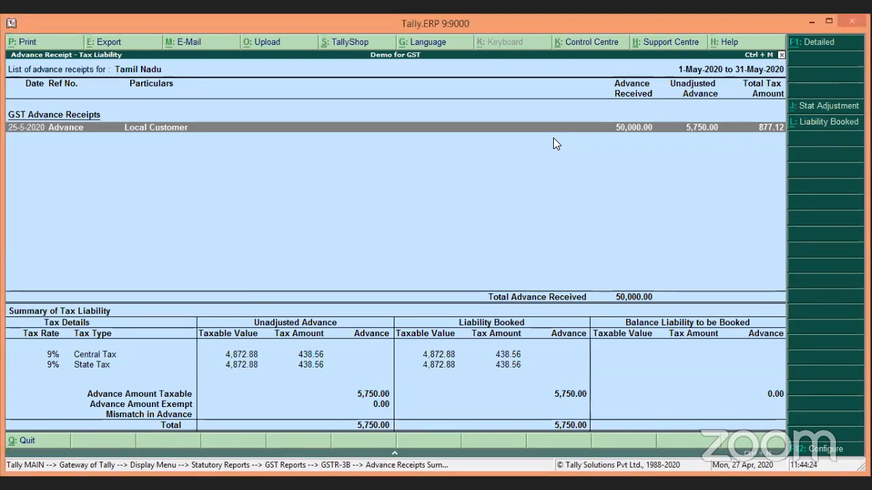
key("Escape")
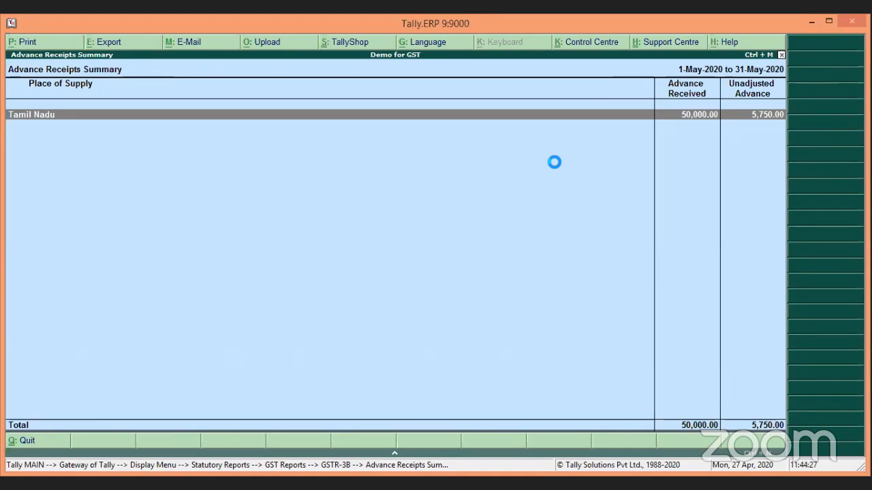
key("Escape")
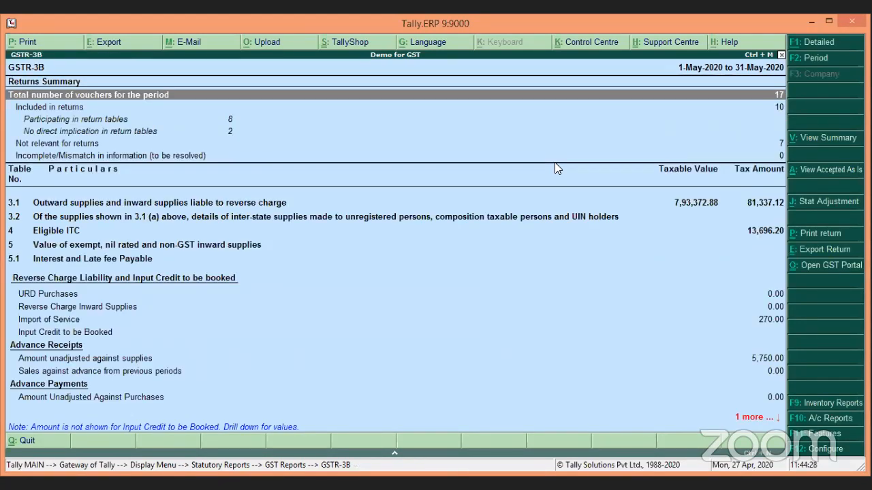
key("Escape")
key("Escape")
key("Escape")
key("Escape")
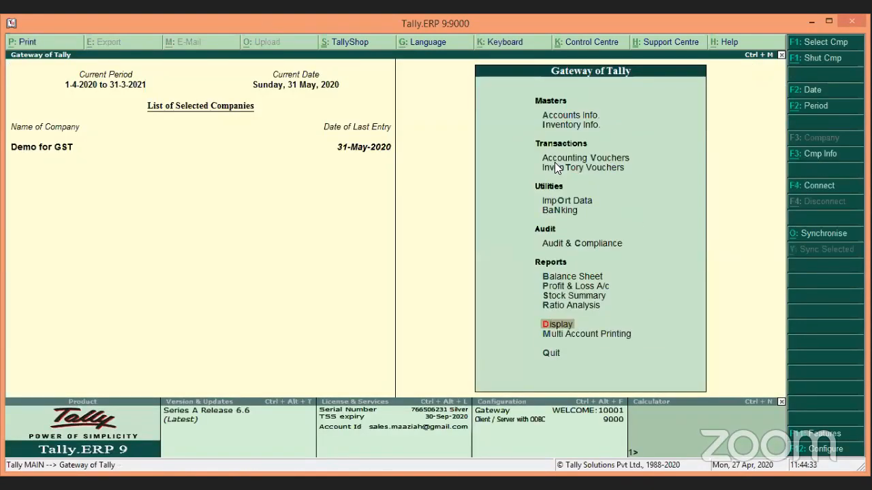
Step: Open Accounting Vouchers for a new Journal No. 8 and set its date to 1-6-2020
key("Up")
key("Up")
key("Up")
key("Up")
key("Up")
key("Up")
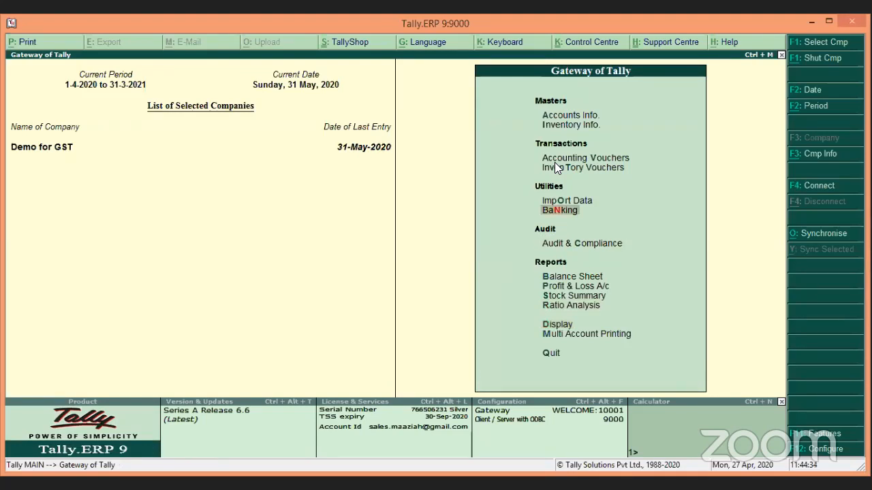
key("Up")
key("Up")
key("Up")
key("Return")
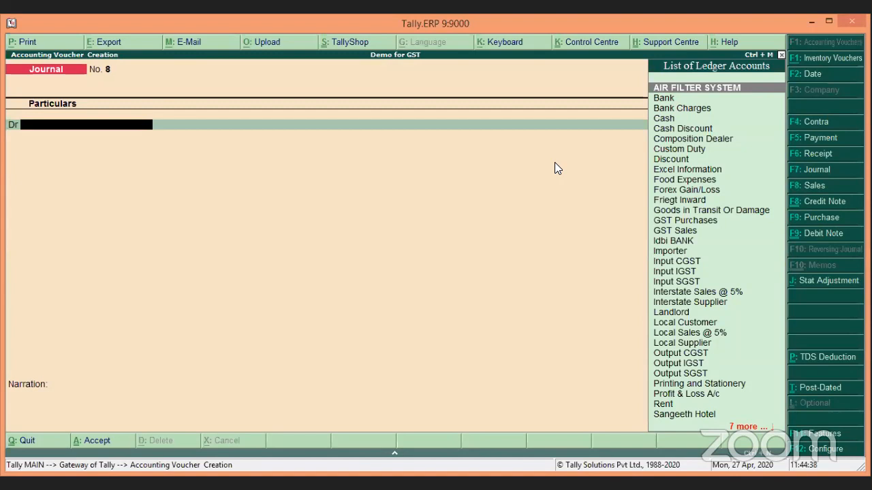
key("F2")
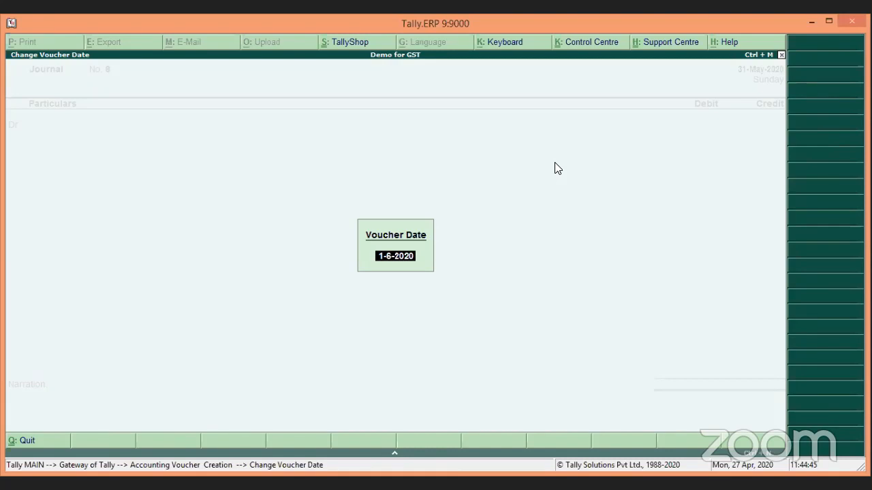
key("Return")
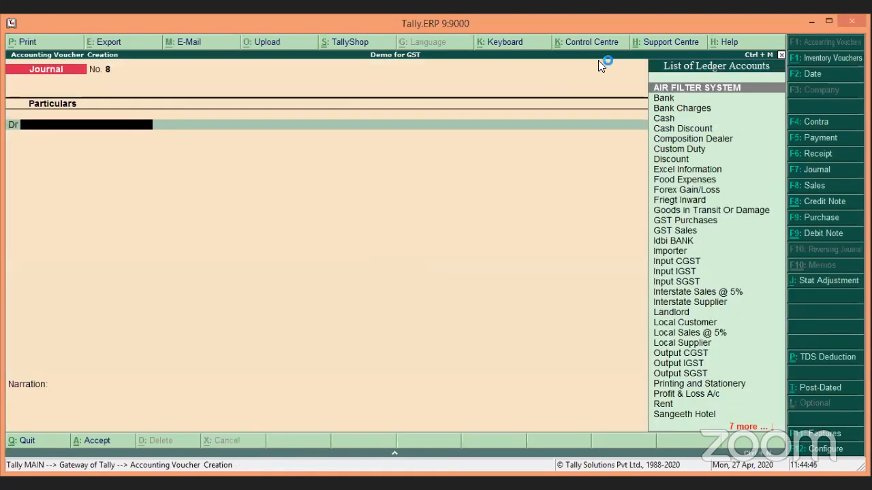
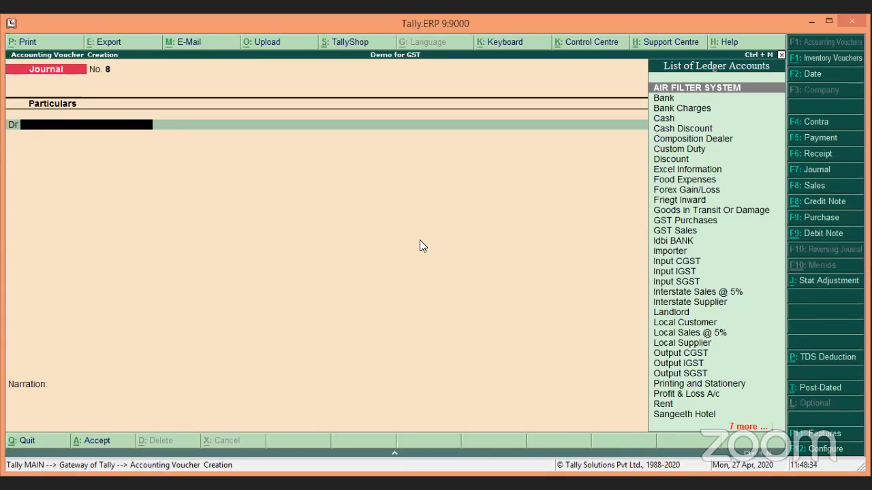
Step: Switch from the blank Journal to a new Sales voucher No. 5 dated 1-Jun-2020 (F8)
key("F8")
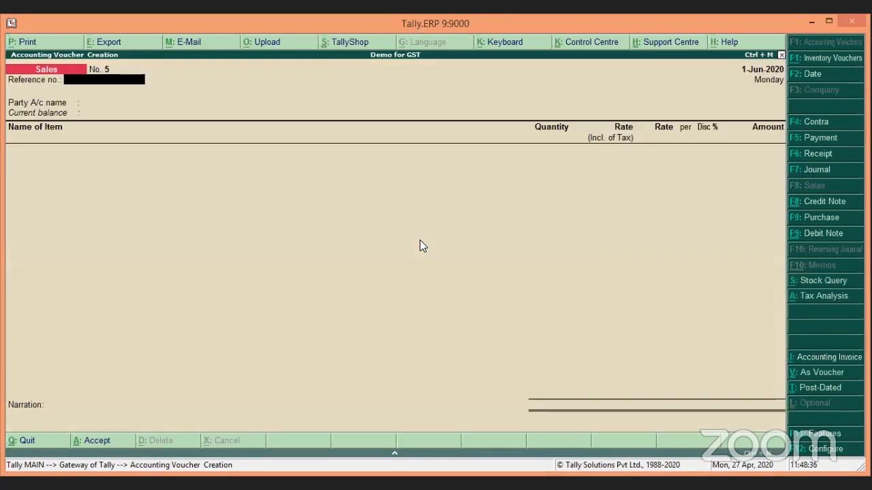
Step: Bill Local Customer for 5 Smart TVs at 7,500.00
key("Return")
type("Lo")
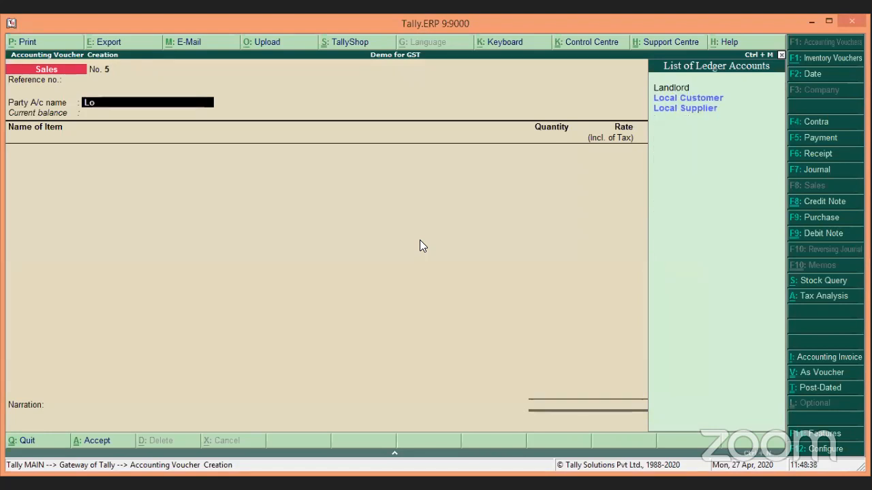
key("Down")
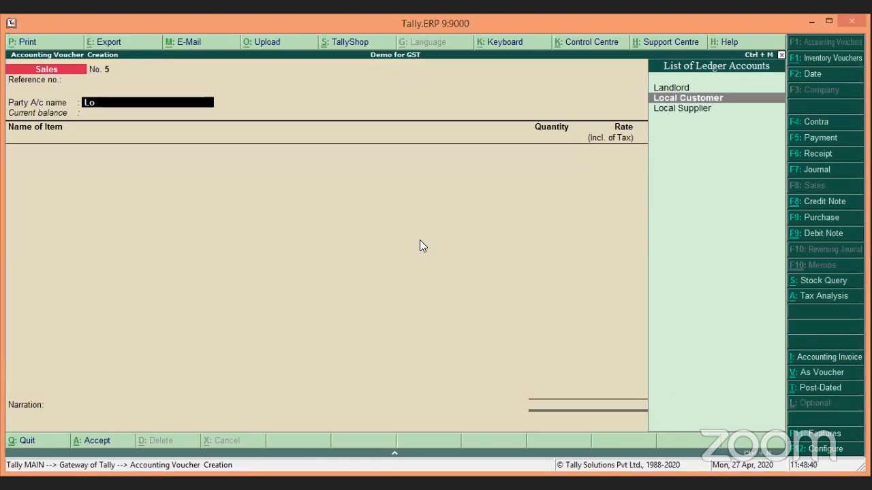
key("Return")
key("ctrl+a")
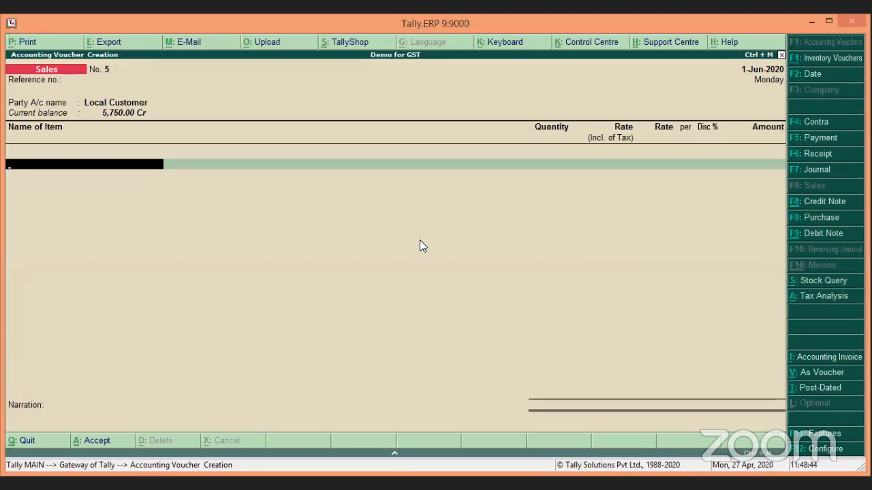
type("Sma")
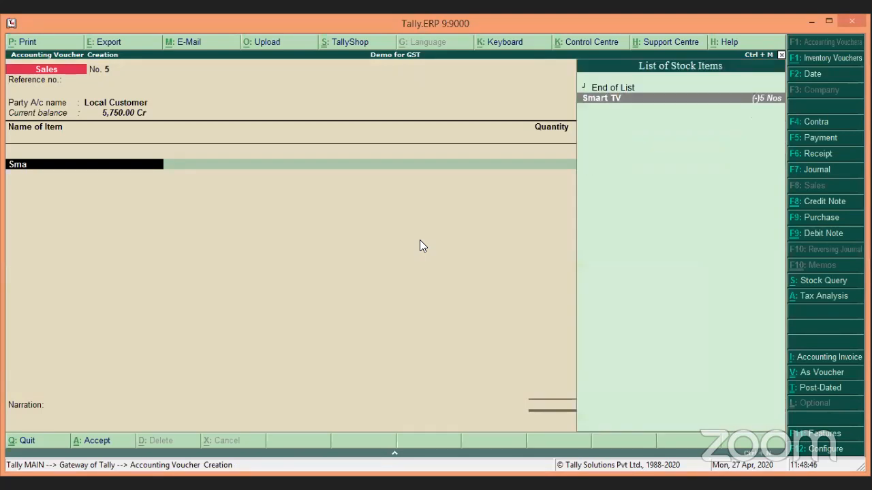
key("Return")
key("Return")
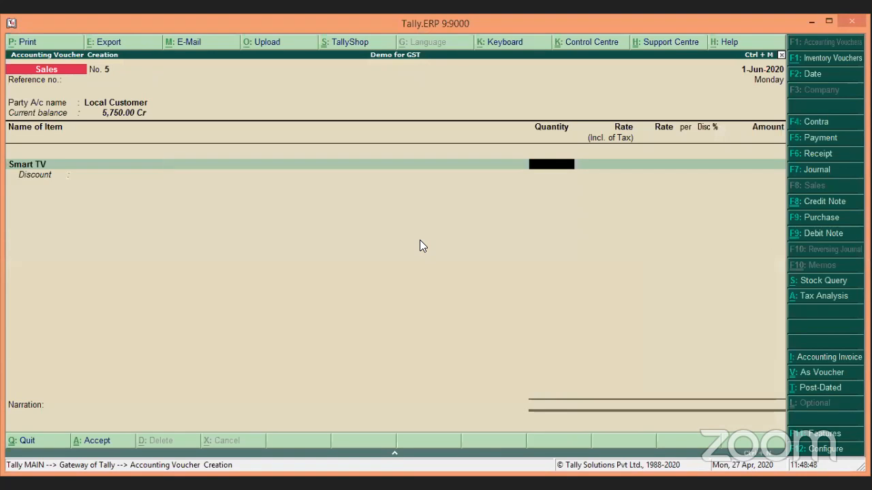
type("5")
key("Return")
key("Return")
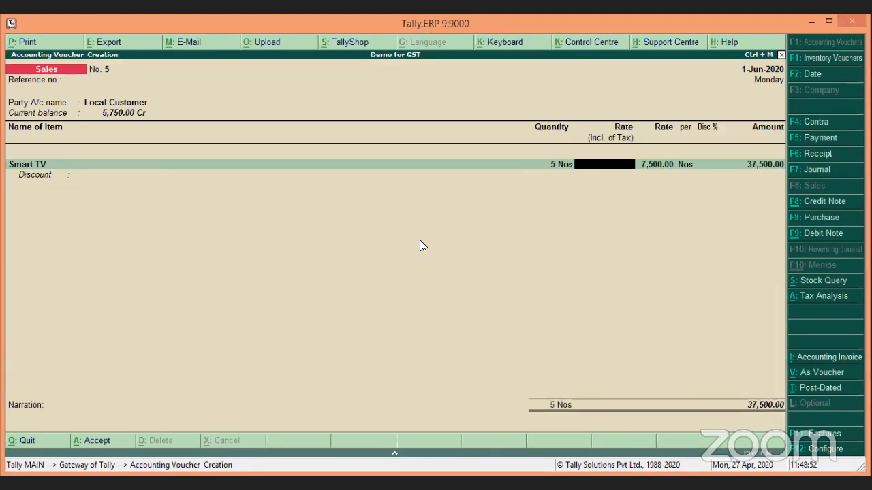
key("Return")
key("Return")
key("Return")
key("Return")
key("Return")
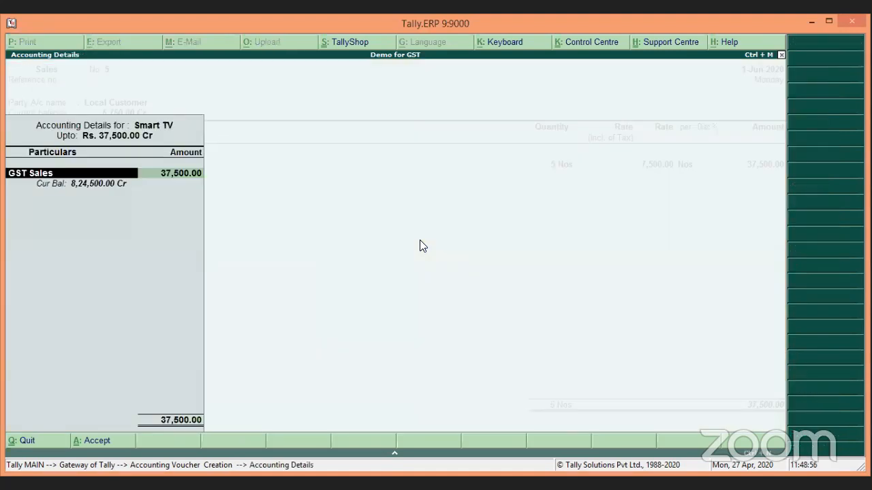
Step: Set the item's GST tax classification to Not Applicable
key("Return")
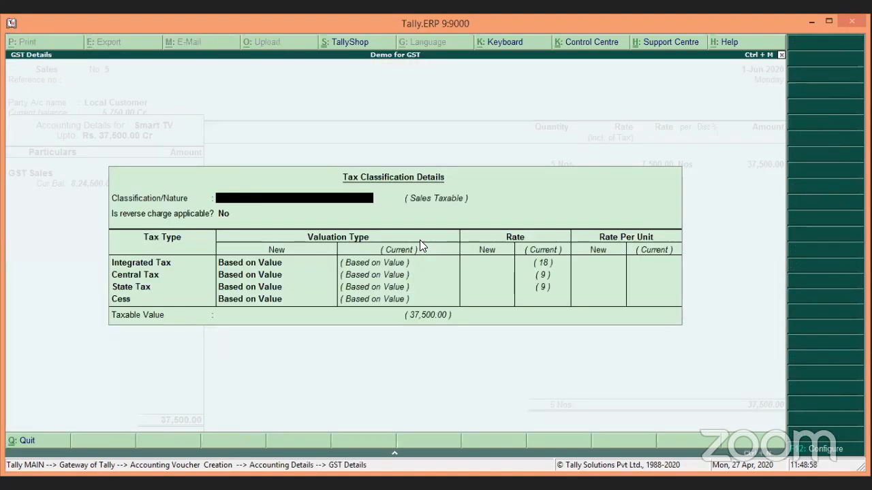
key("Return")
key("Return")
key("Return")
key("Return")
key("Return")
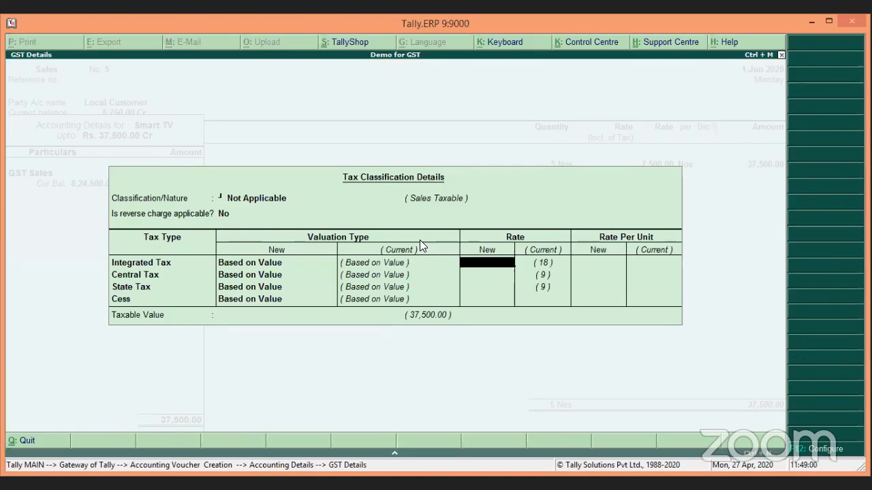
key("Return")
key("Return")
key("Return")
key("Return")
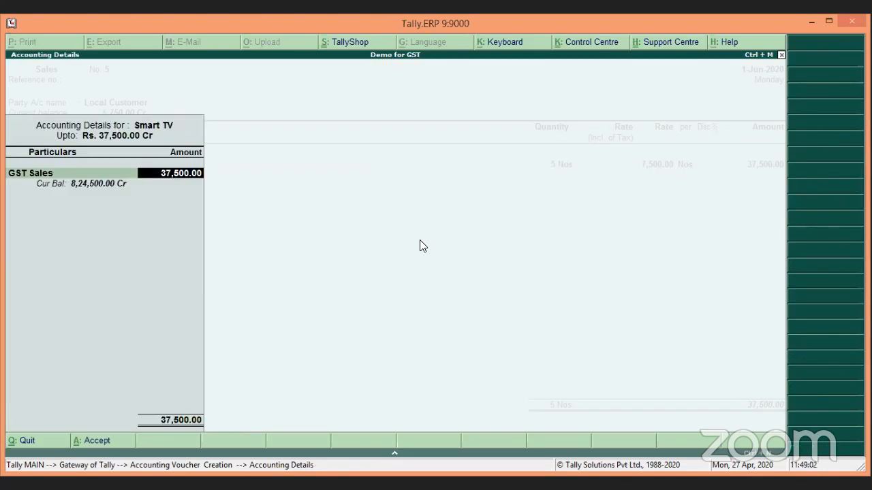
key("Return")
key("Return")
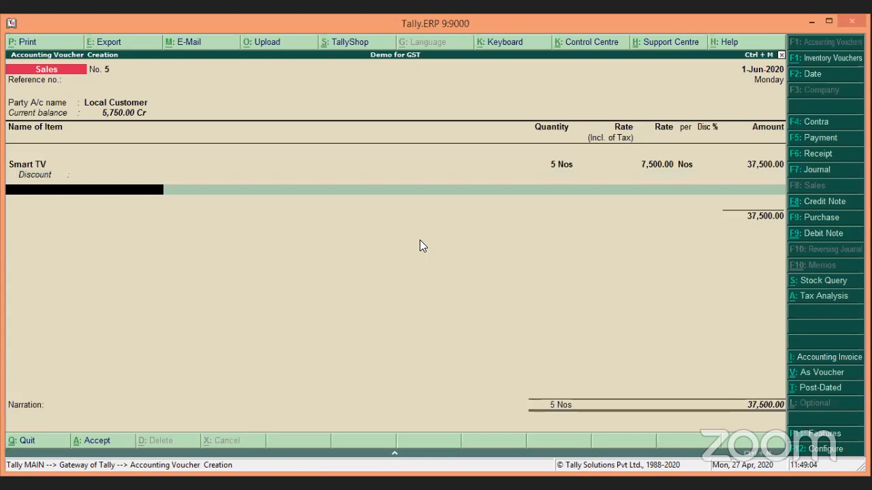
Step: Add Output CGST and Output SGST tax lines of 3,375.00 each
type("Ou")
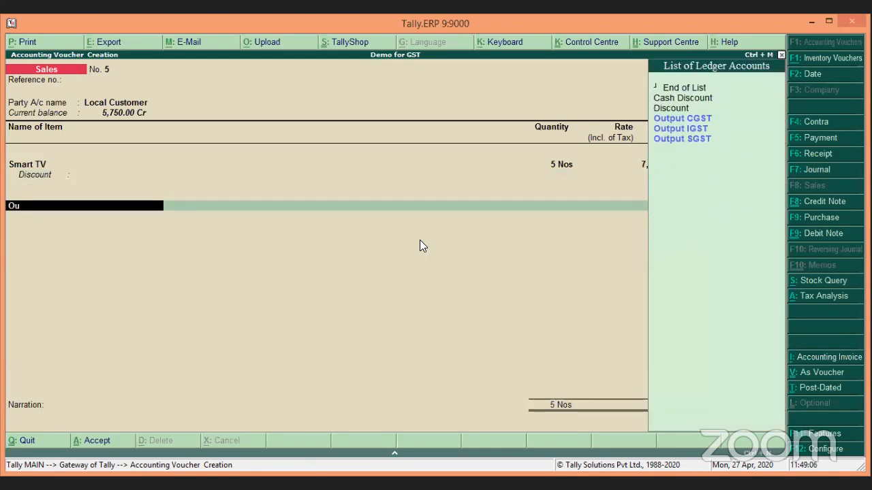
key("Return")
key("Return")
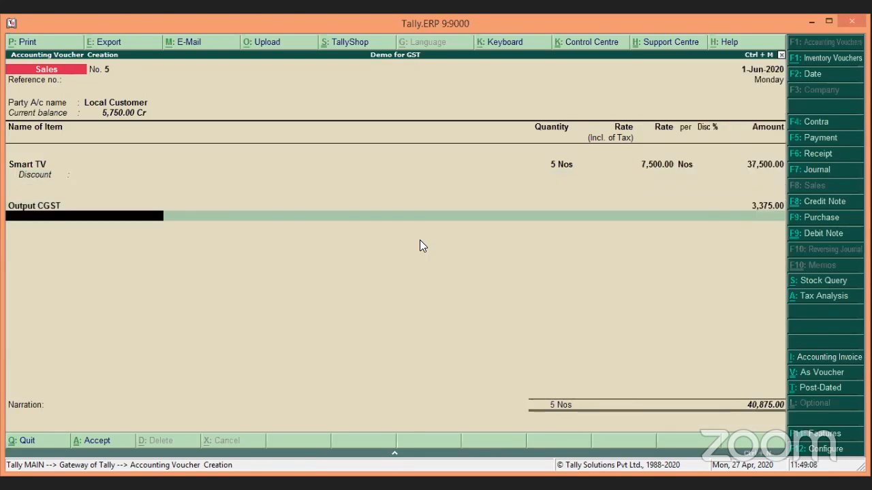
type("Ou")
key("Down")
key("Down")
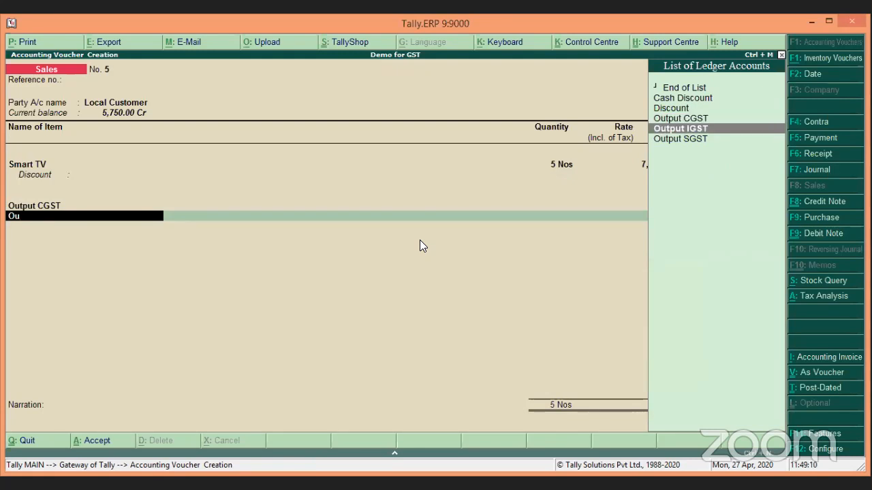
key("Return")
key("Return")
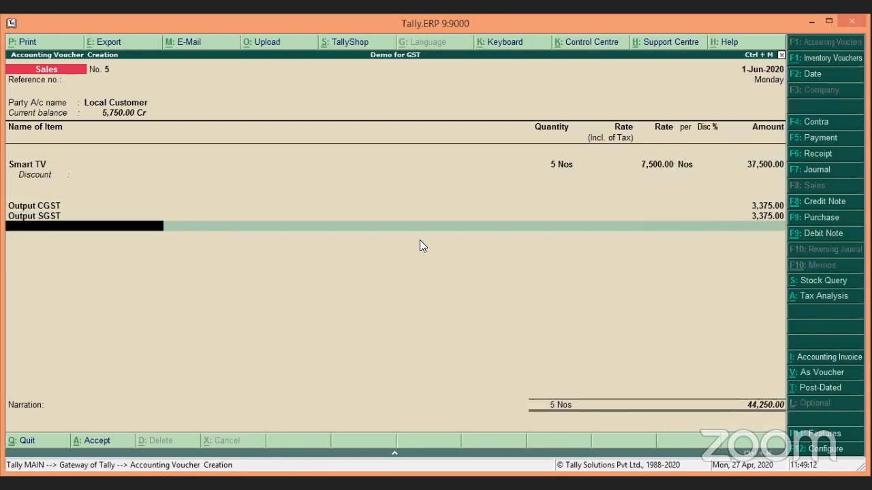
key("Return")
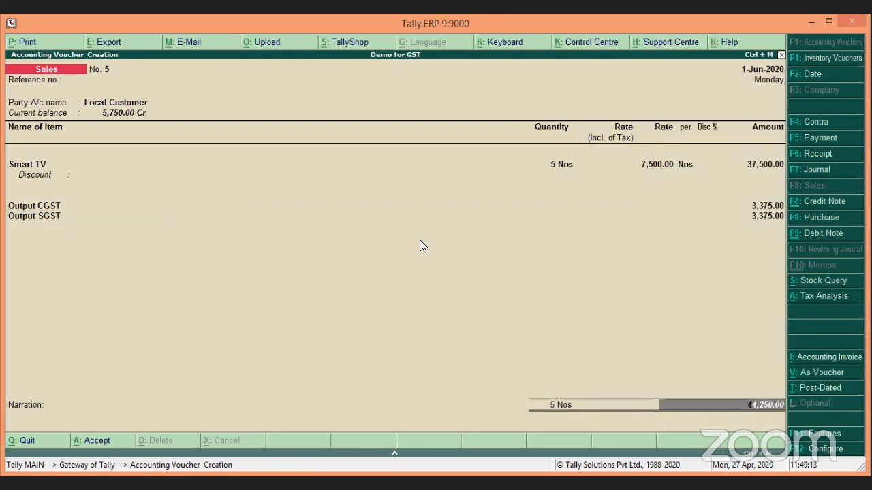
Step: Pass through the default bill-wise details, decline saving, and reopen them
key("Return")
key("Return")
key("Return")
key("Return")
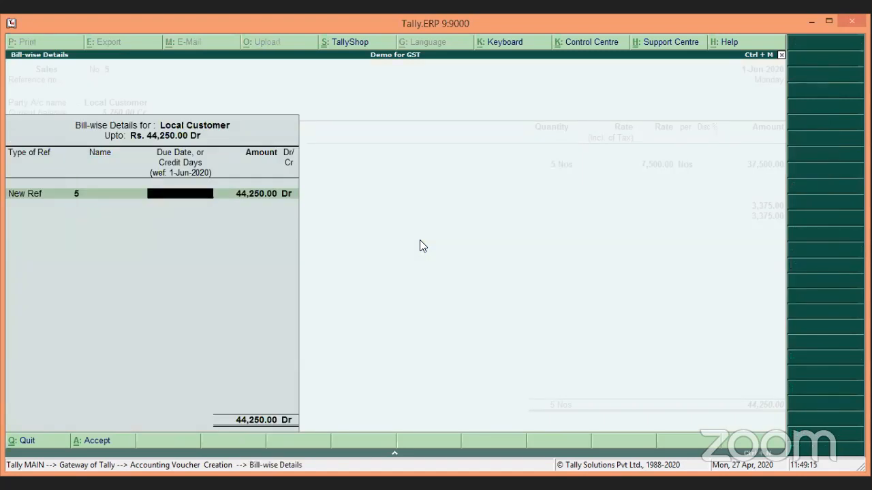
key("Return")
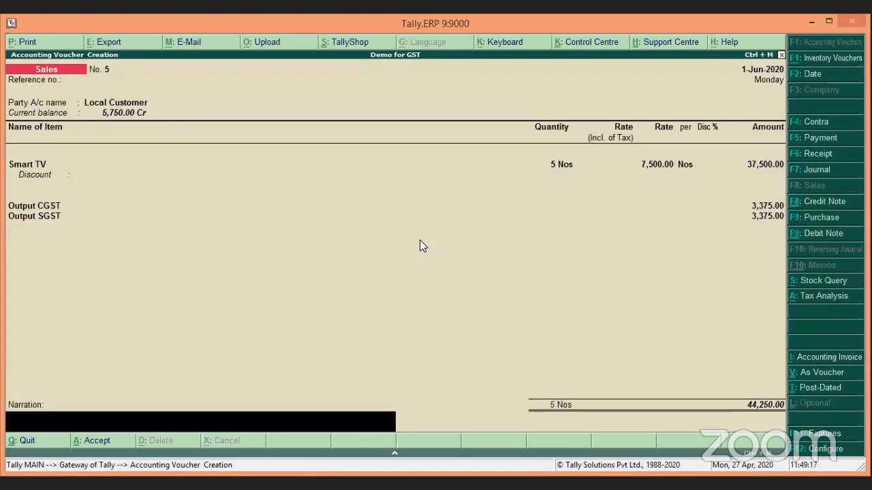
key("Return")
key("Escape")
key("Return")
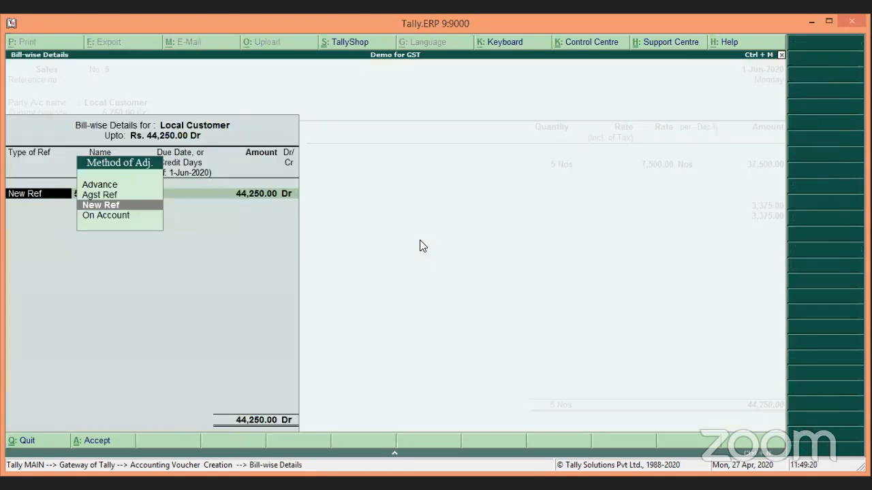
Step: Adjust 5,750.00 against the Advance reference, add new reference 38,500.00, and save
key("Up")
key("Return")
key("Return")
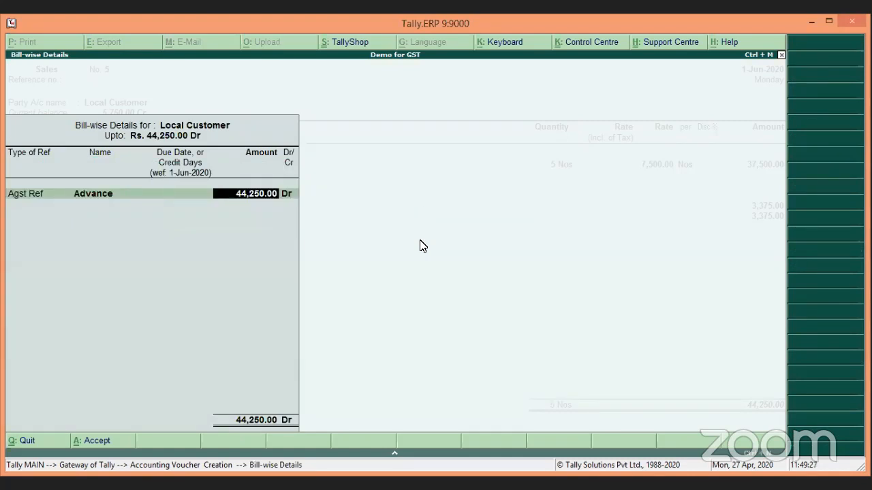
type("5750")
key("Return")
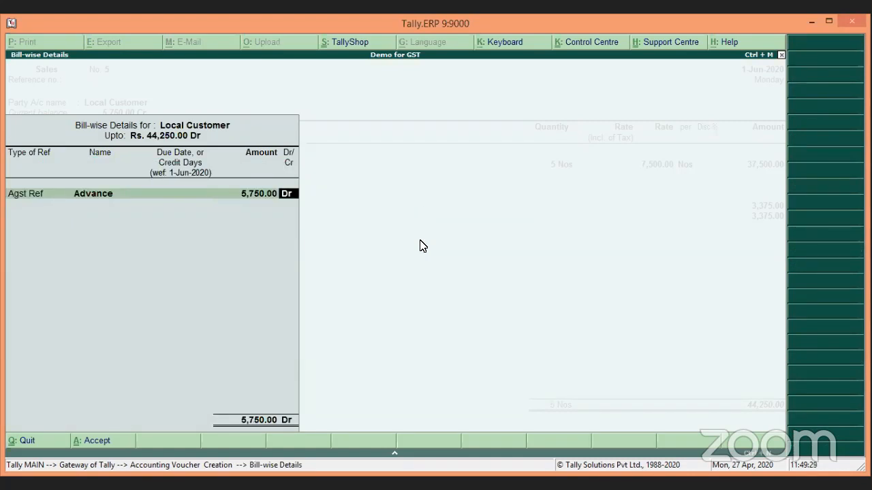
key("Return")
key("Return")
key("Return")
key("Return")
key("Return")
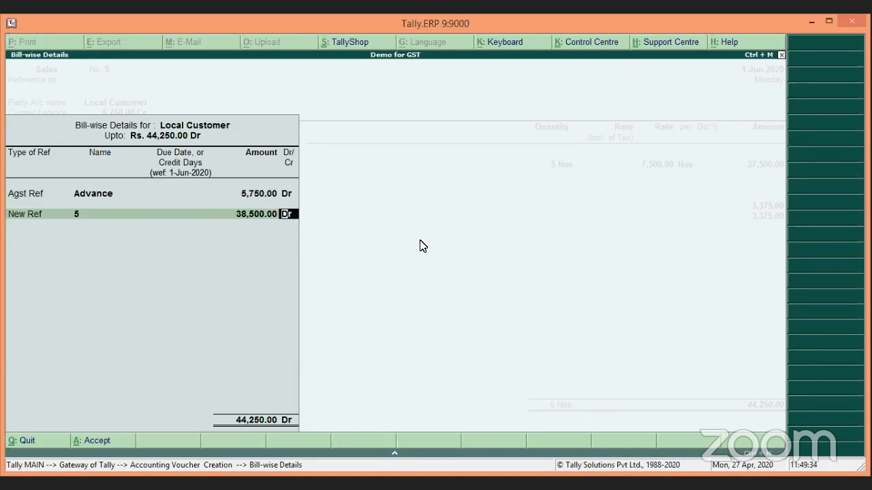
key("Return")
key("Return")
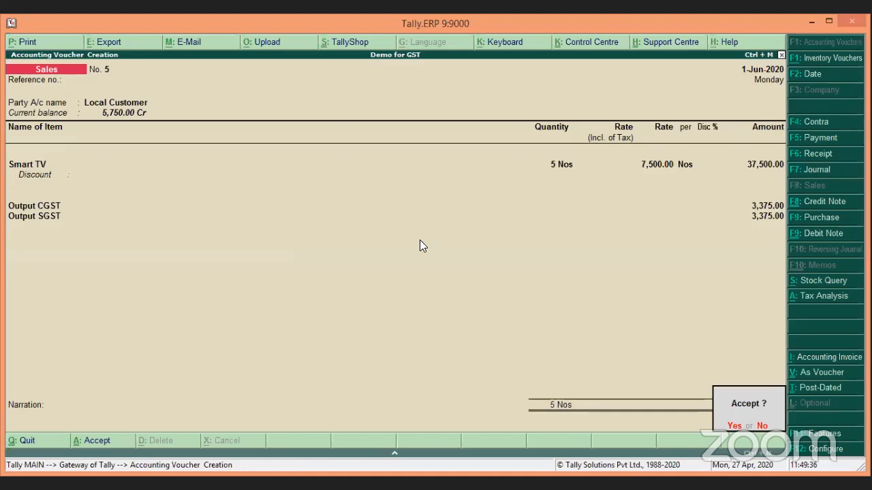
key("Return")
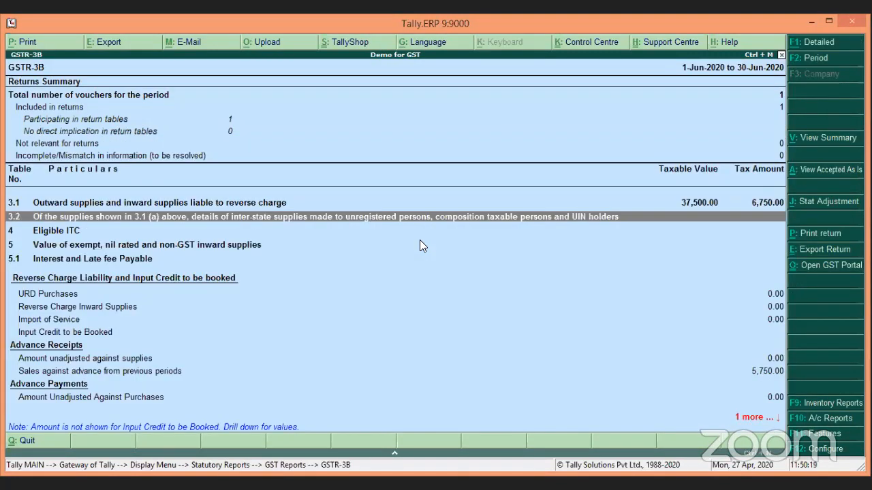
Step: Expand GSTR-3B row 3.1, then drill from sales against advance into Tamil Nadu advance receipts
key("Up")
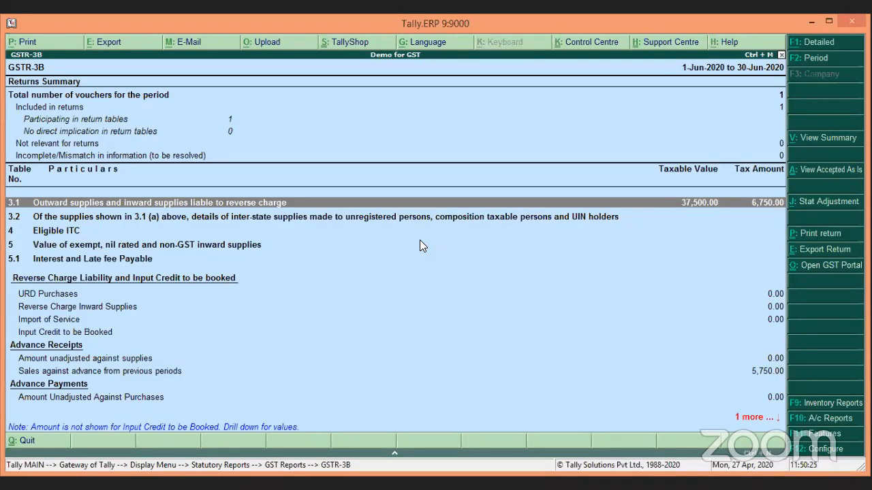
key("shift+Return")
key("Down")
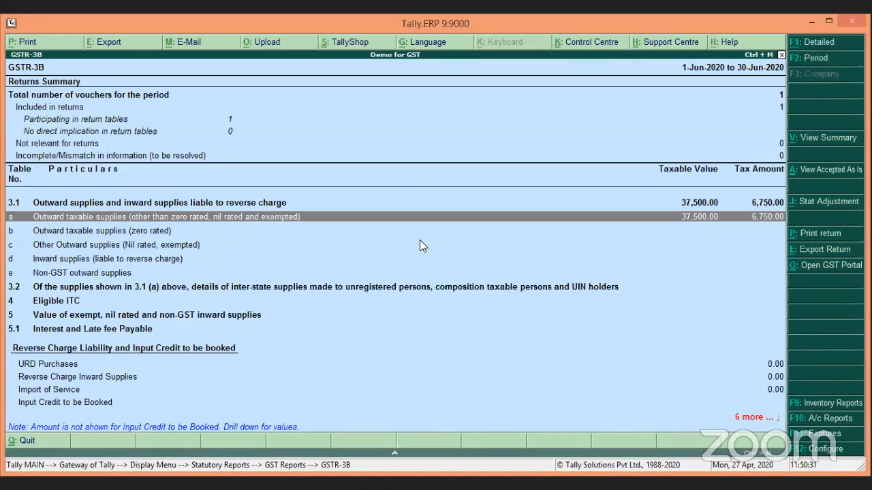
key("Down")
key("Down")
key("Down")
key("Down")
key("Down")
key("Down")
key("Down")
key("Down")
key("Down")
key("Down")
key("Down")
key("Down")
key("Down")
key("Down")
key("Down")
key("Down")
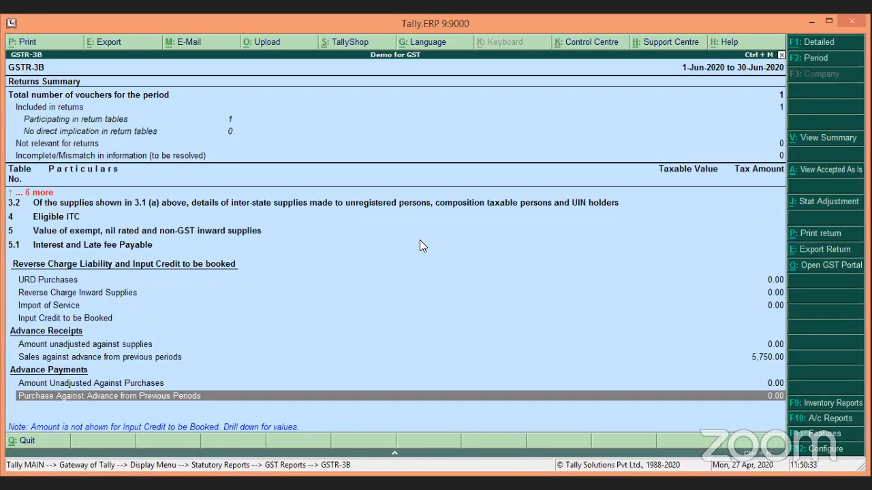
key("Up")
key("Up")
key("Up")
key("Down")
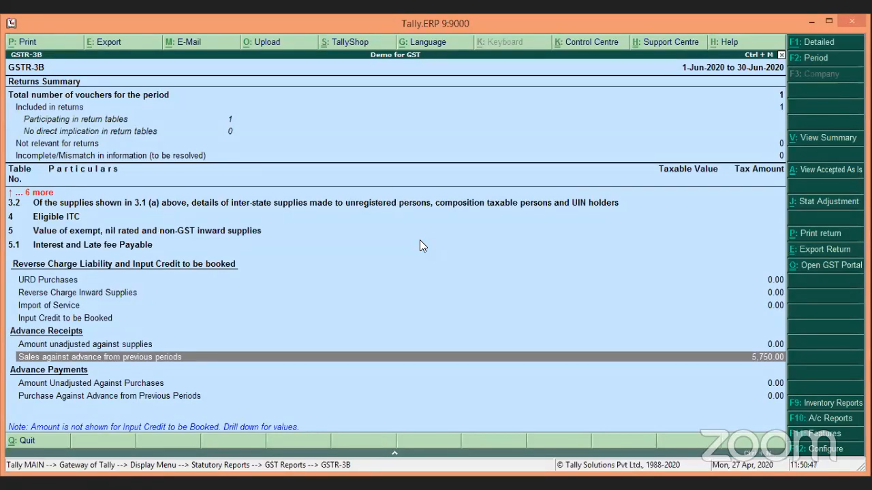
key("Return")
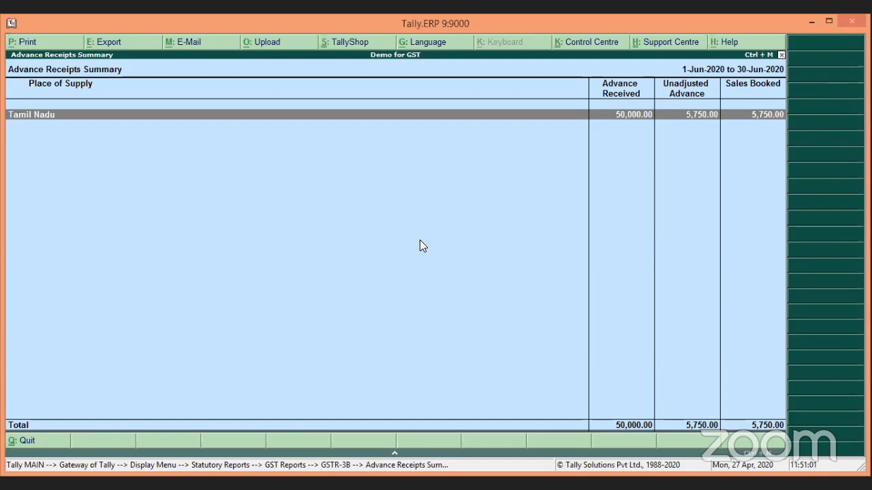
key("Return")
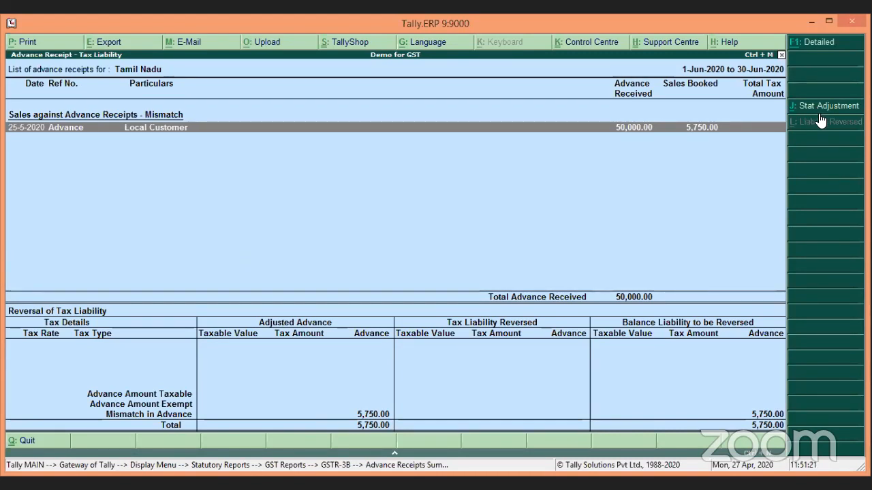
Step: Start a Sales against Advance Receipts adjustment debiting Output CGST 438.56 at 9% on 4,872
key("alt+j")
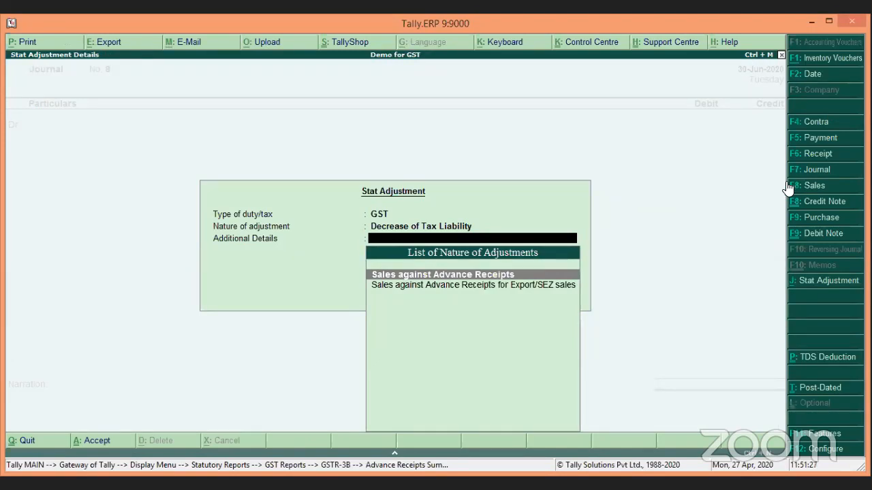
key("Return")
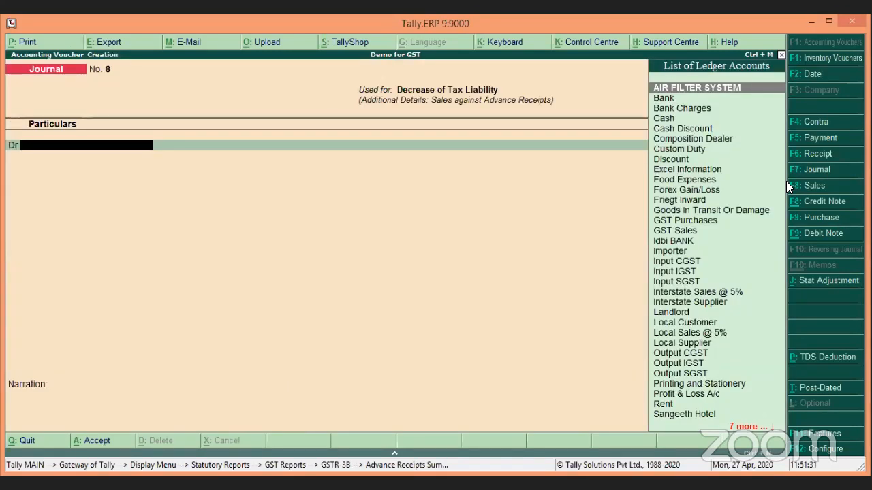
type("Out")
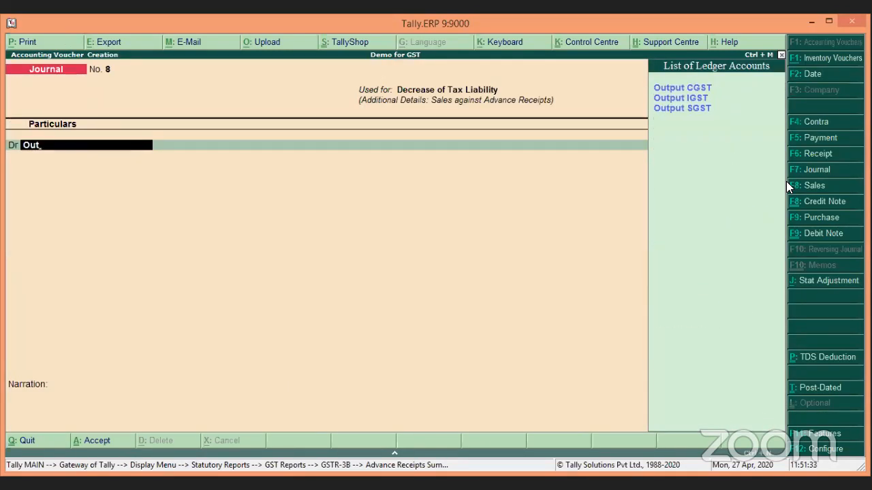
key("Return")
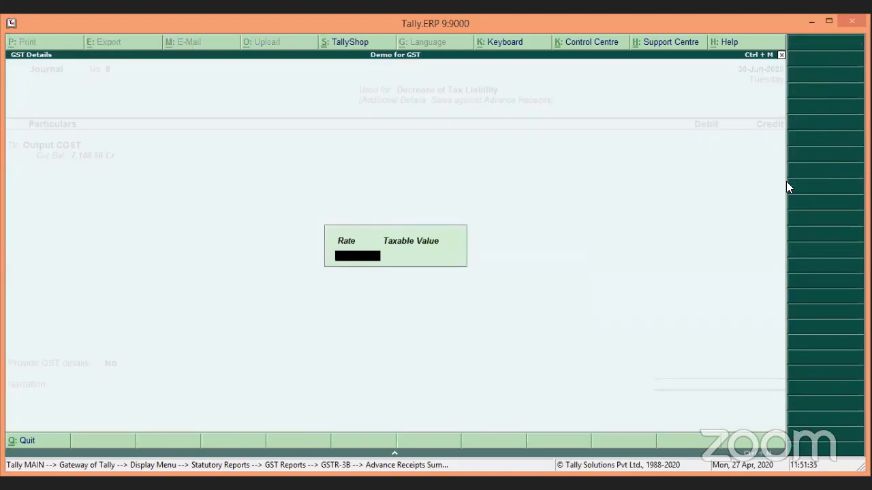
type("9")
key("Return")
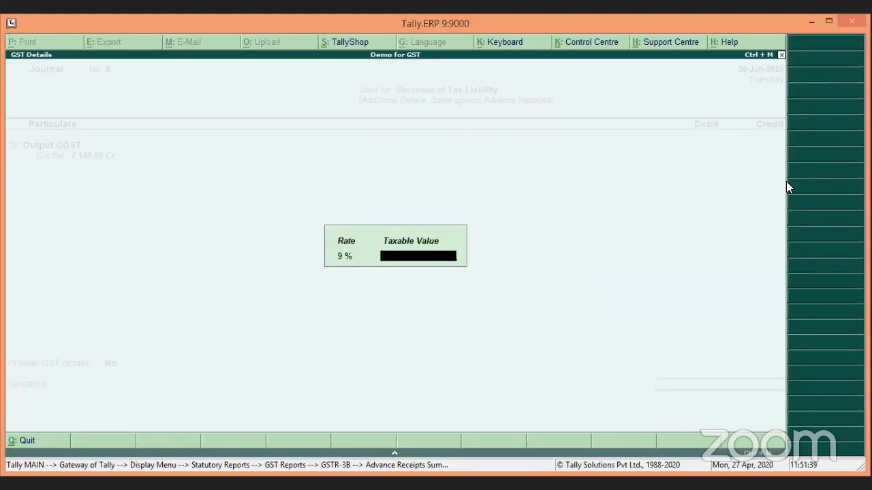
type("4872")
key("Return")
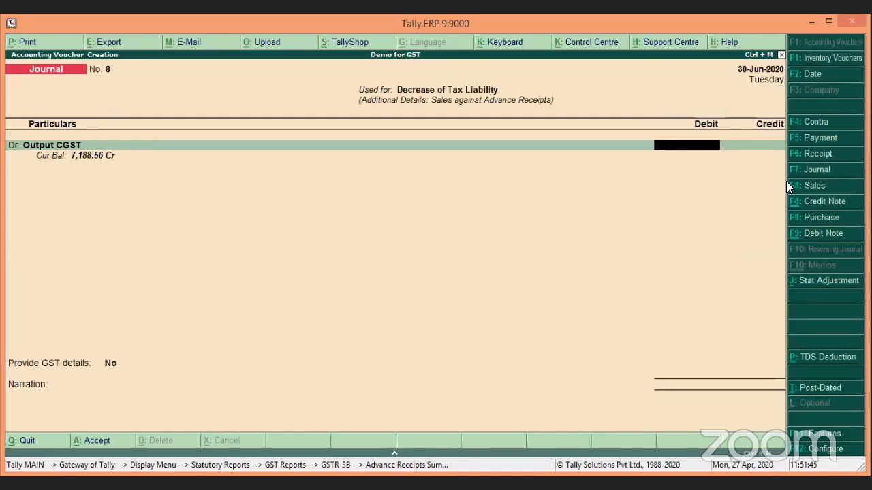
type("43")
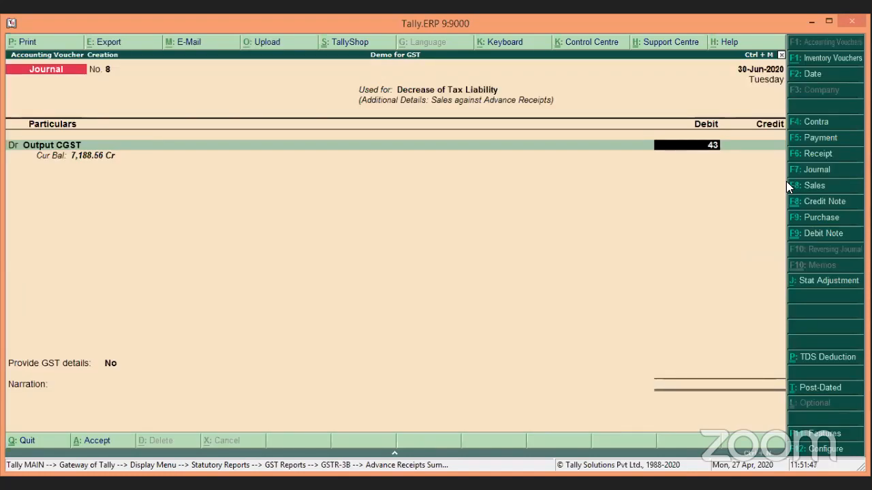
type("8.56")
key("Return")
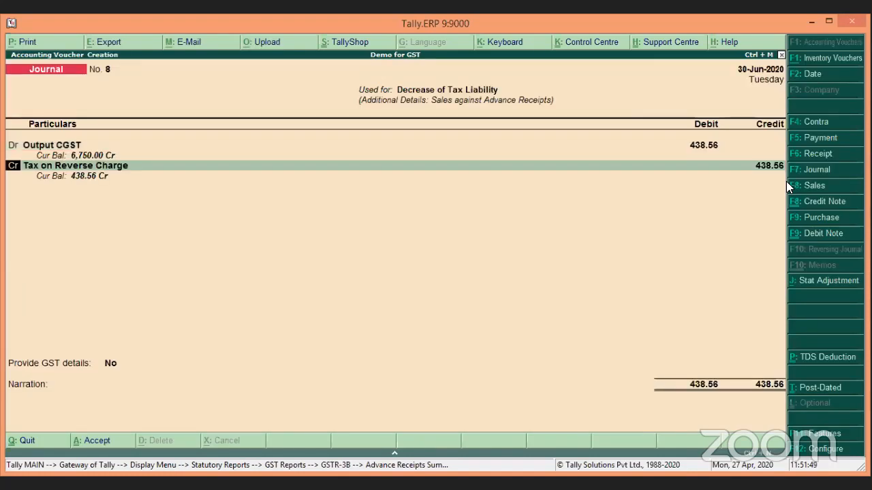
Step: Make the second line a debit to Output SGST of 438.56
key("d")
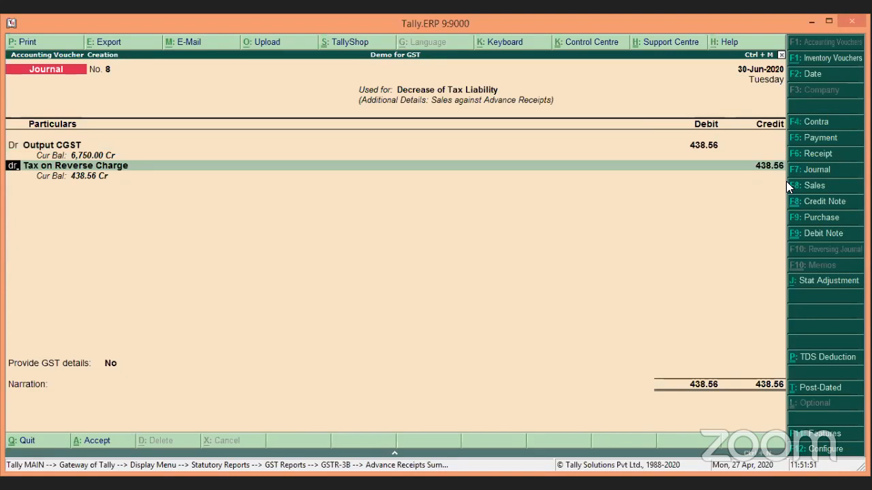
key("Return")
type("Ou")
key("Down")
key("Down")
key("Return")
key("Return")
key("Return")
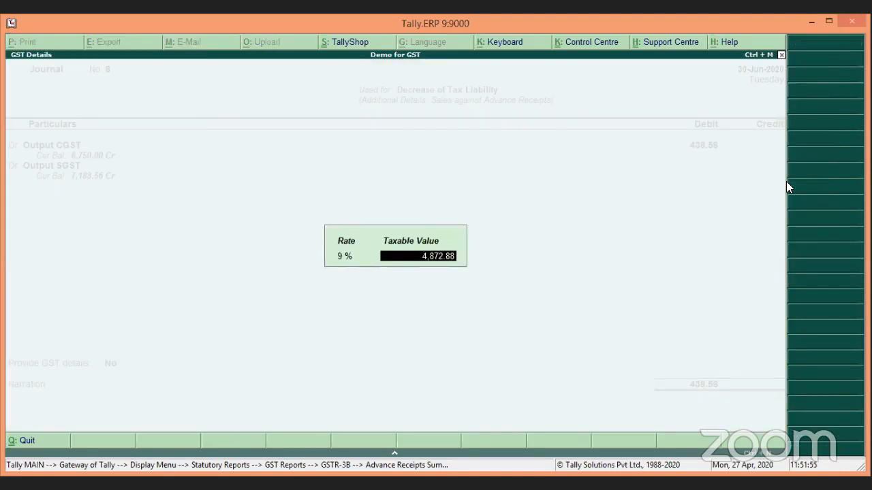
type("438.")
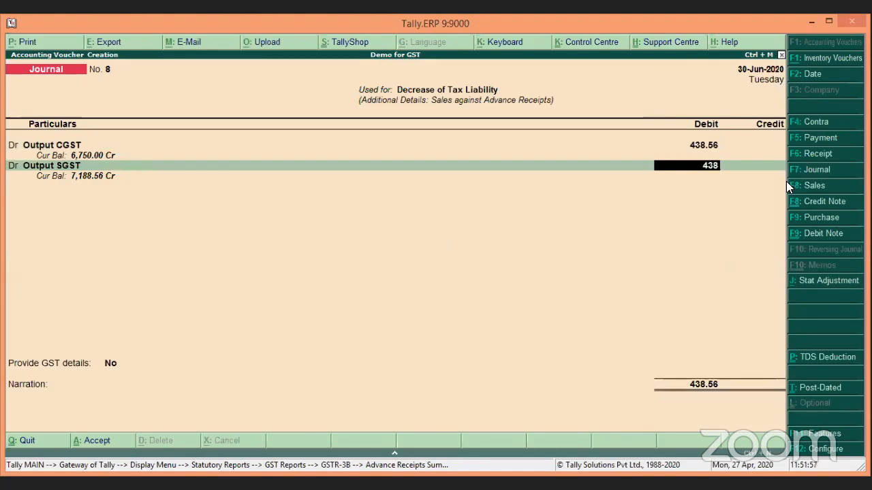
key("Return")
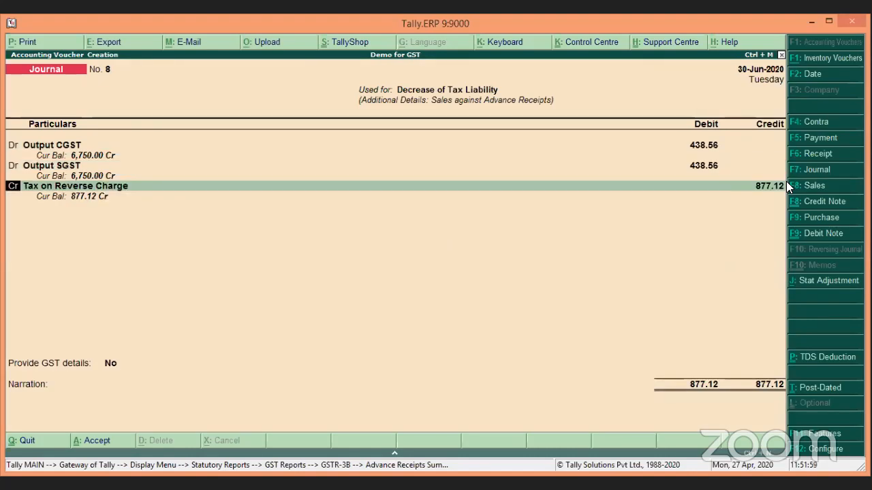
Step: Credit Tax on Advance with 877.12 to balance the journal
key("Return")
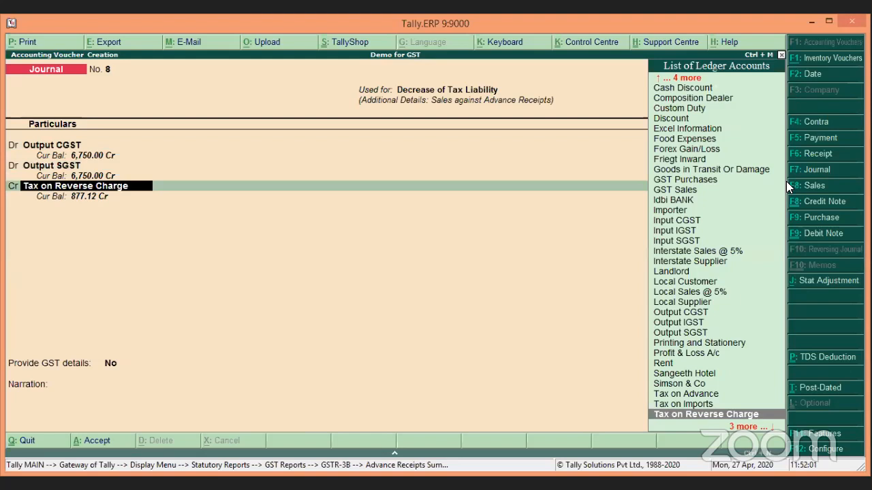
type("Tax")
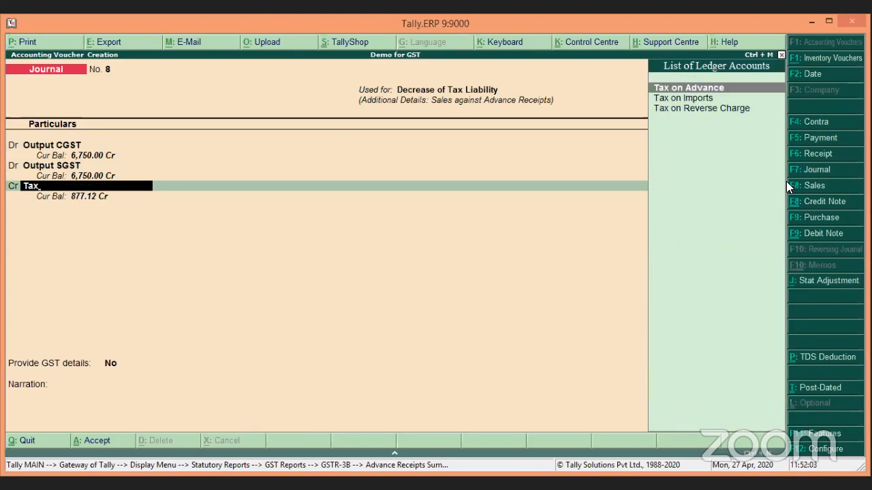
key("Return")
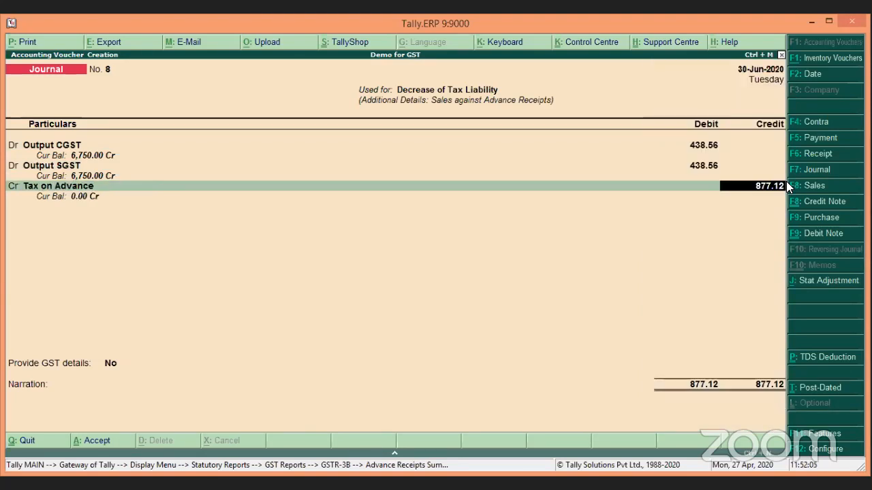
key("Return")
Step: Enable GST details and record advance Adv1, 25-5-20, Local Customer, Tamil Nadu, party type Not Applicable
key("Down")
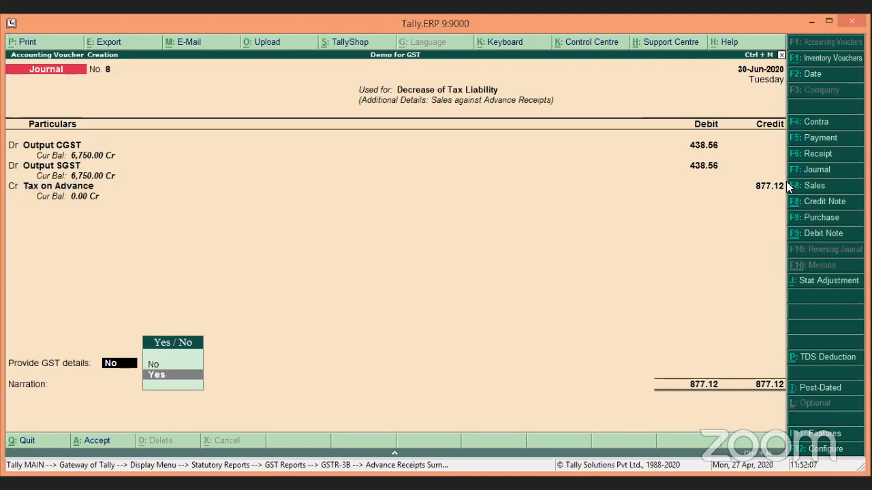
key("Return")
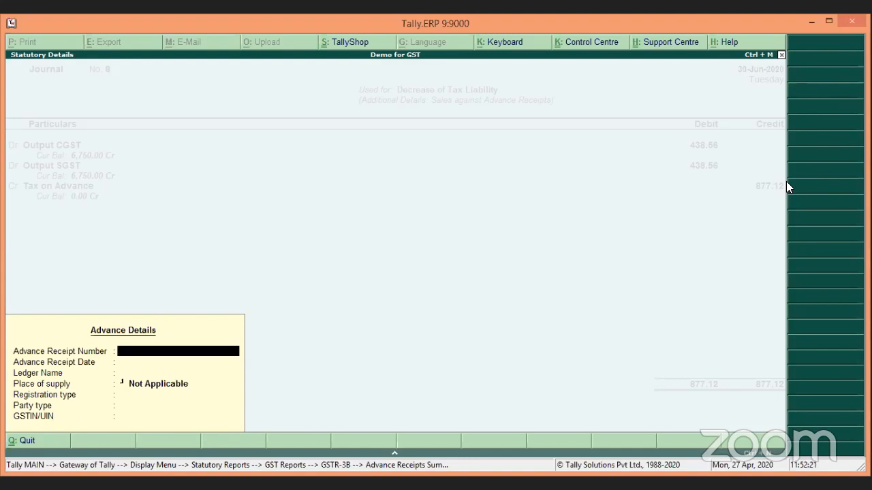
type("Adv1")
key("Return")
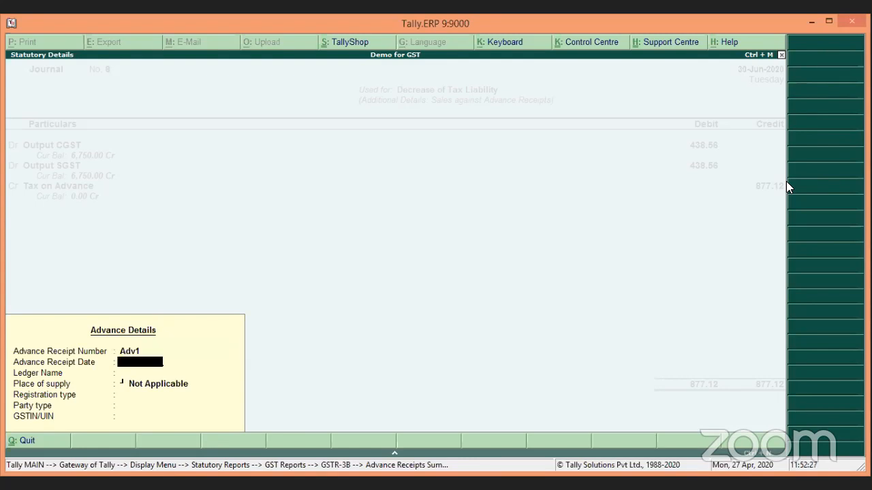
type("25-5-20")
key("Return")
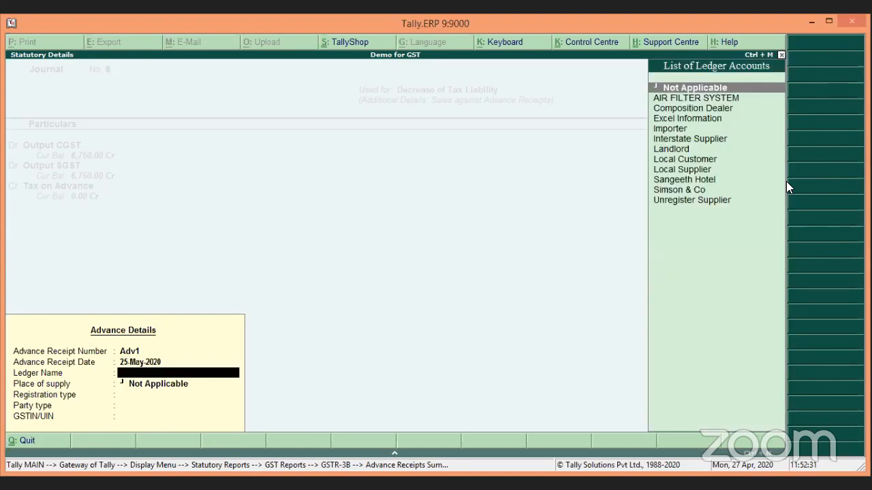
key("Down")
key("Down")
key("Down")
key("Down")
key("Down")
key("Down")
key("Down")
key("Return")
key("Return")
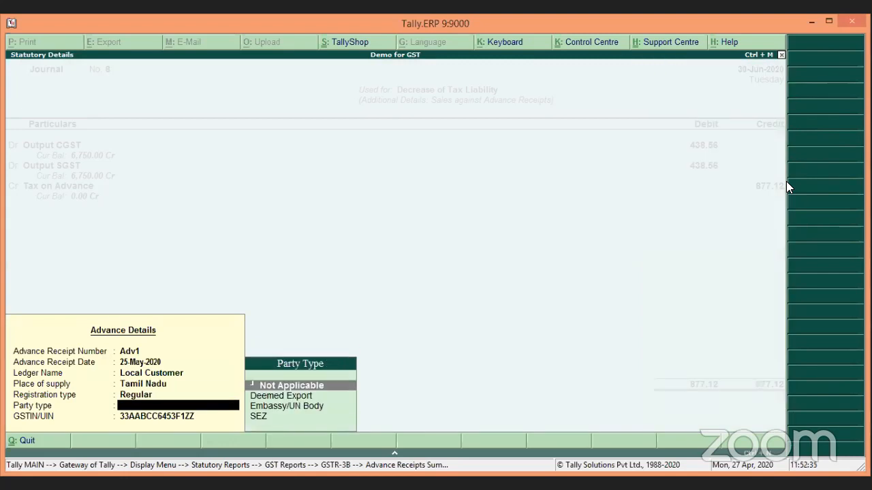
key("Return")
key("Return")
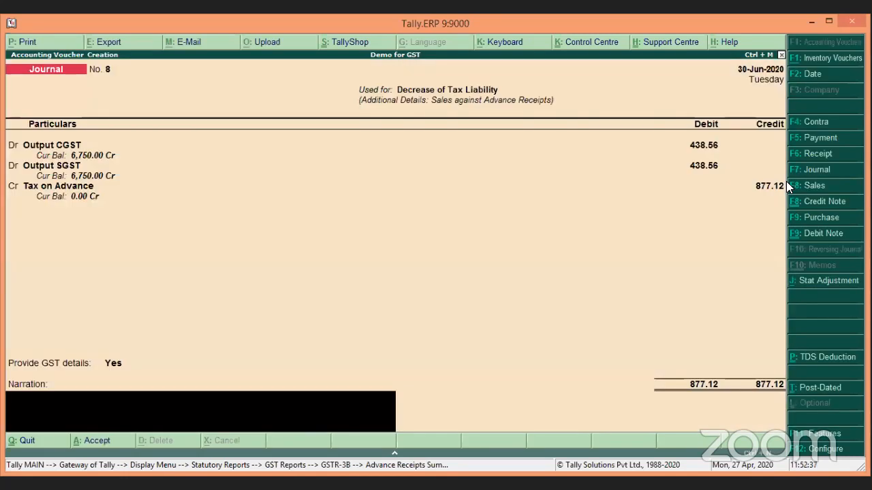
key("Return")
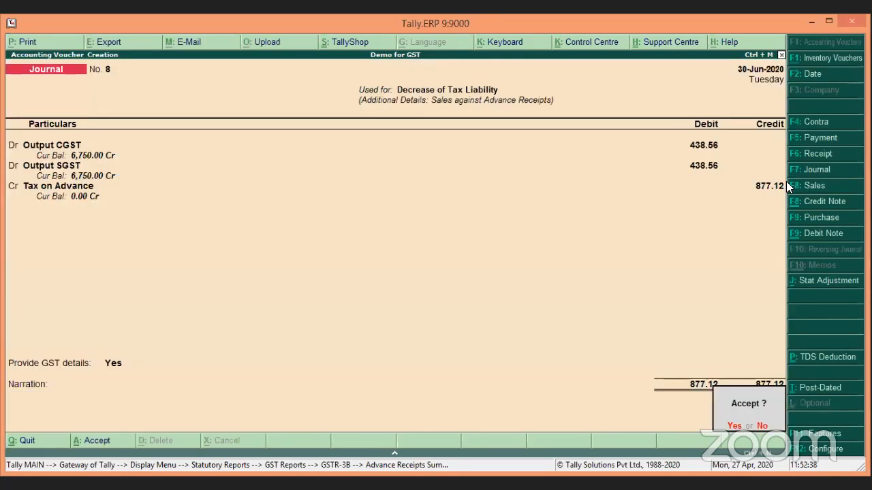
Step: Save the stat adjustment journal and back out to the GSTR-3B returns summary
key("Return")
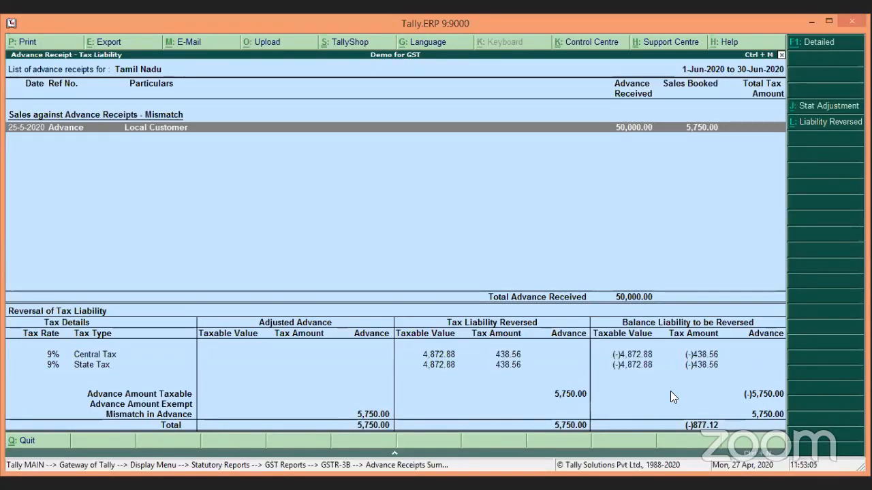
key("Escape")
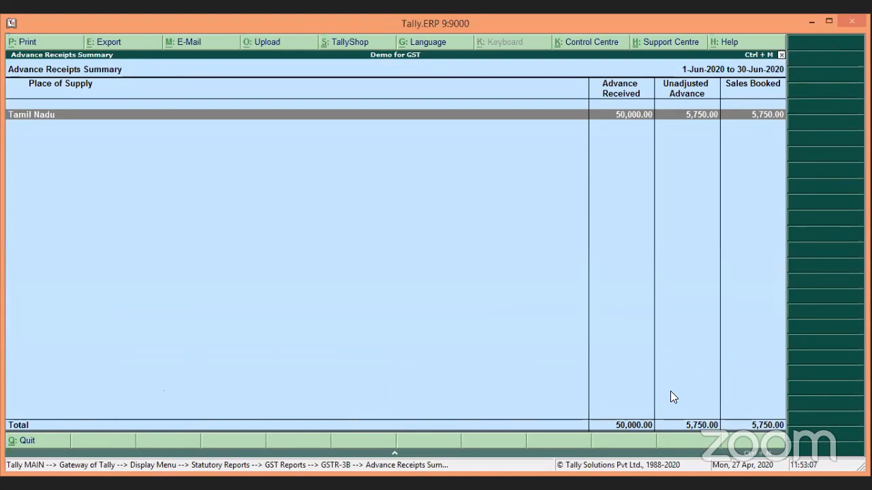
key("Escape")
key("Down")
key("Down")
key("Down")
key("Down")
key("Down")
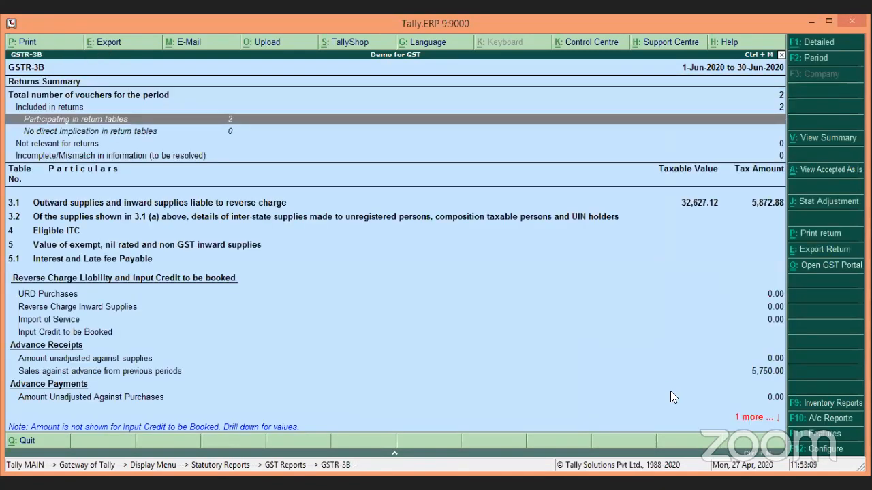
key("Down")
key("Up")
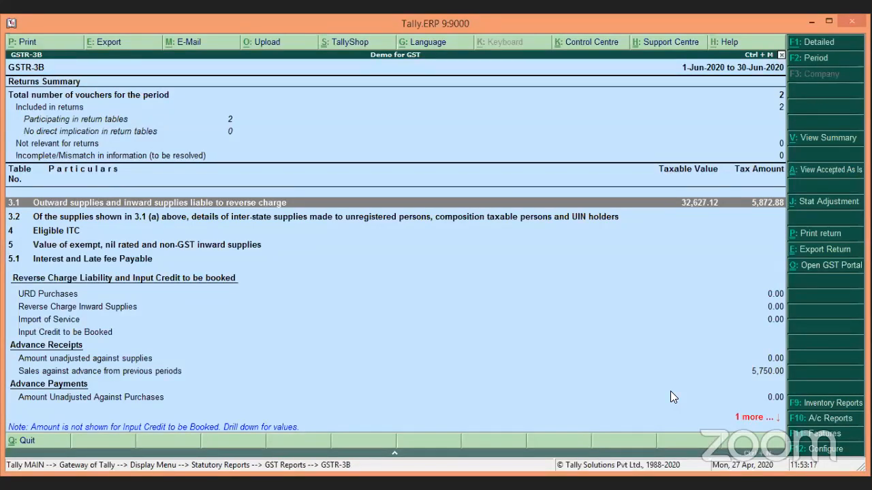
key("shift+Return")
key("Down")
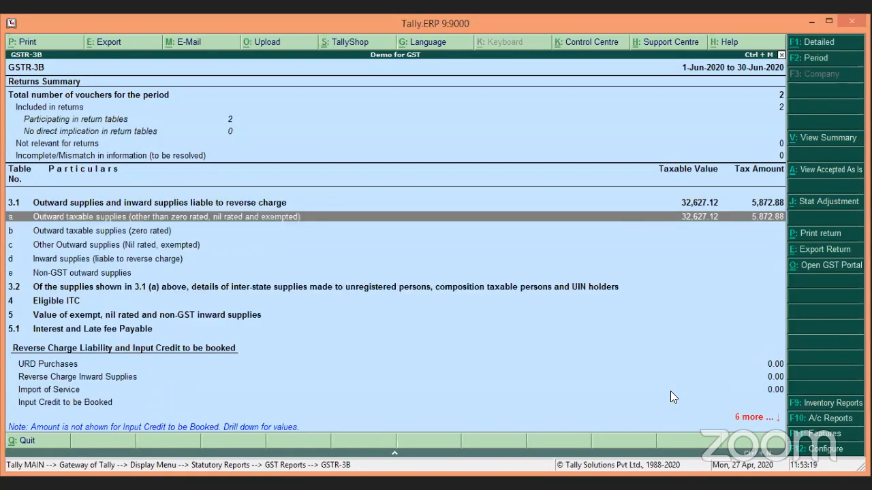
key("Return")
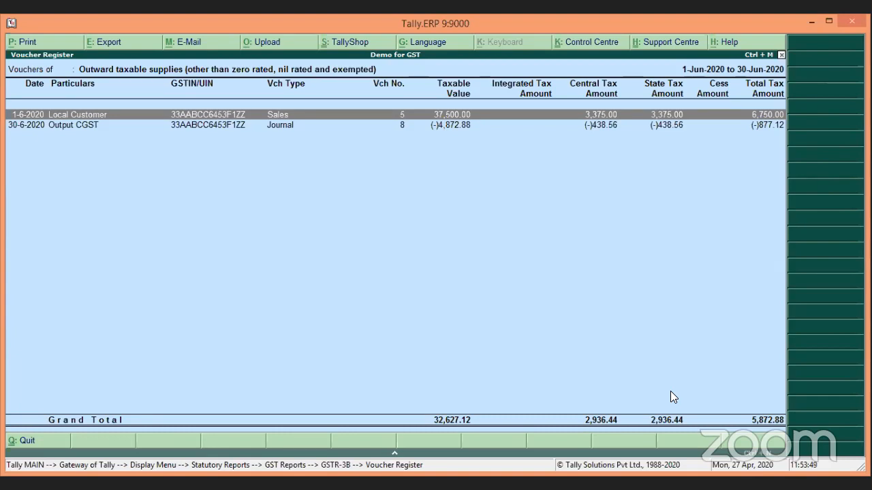
Step: Review GSTR-3B's Advance Receipts rows, including 5,750.00 sales against advance, then return to the top
key("Escape")
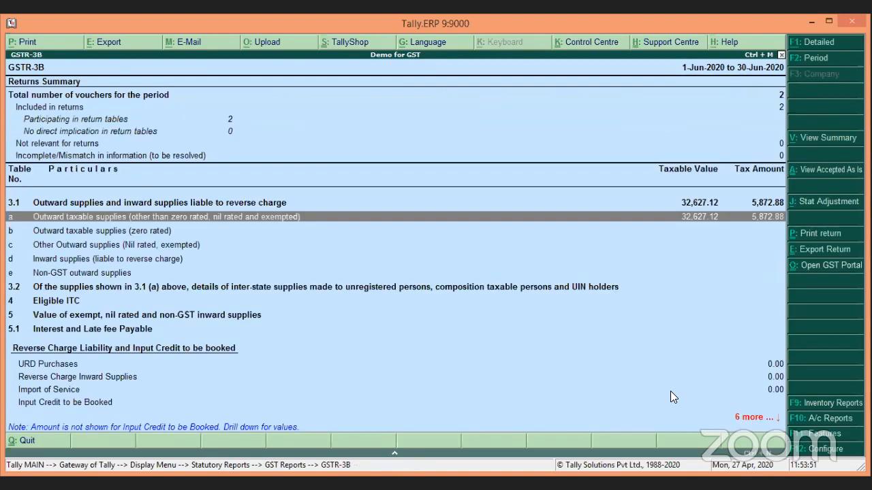
key("Down")
key("Down")
key("End")
key("Up")
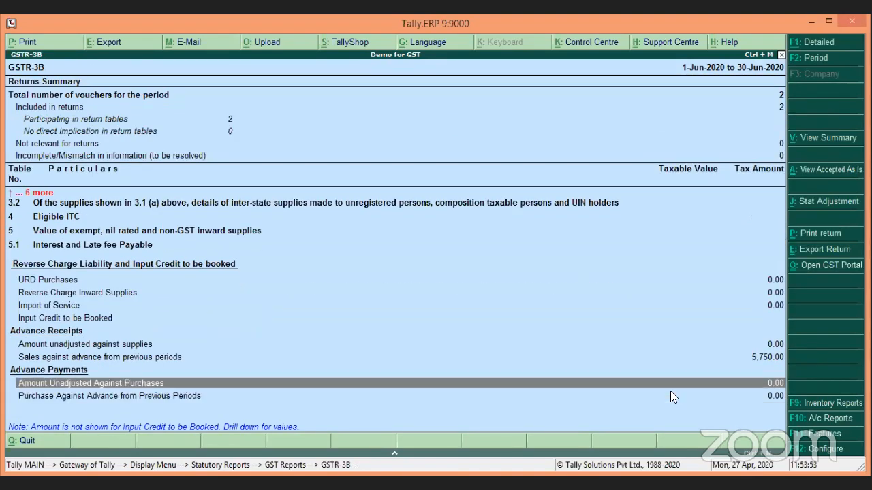
key("Up")
key("Up")
key("Down")
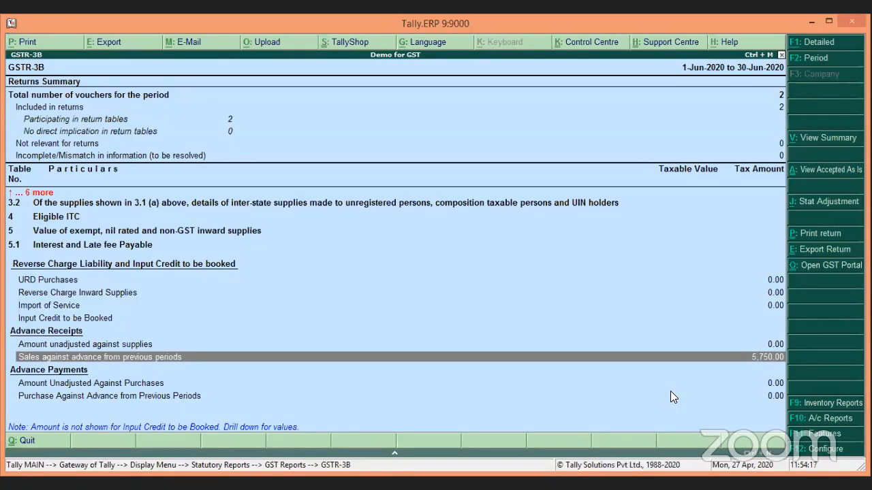
key("Up")
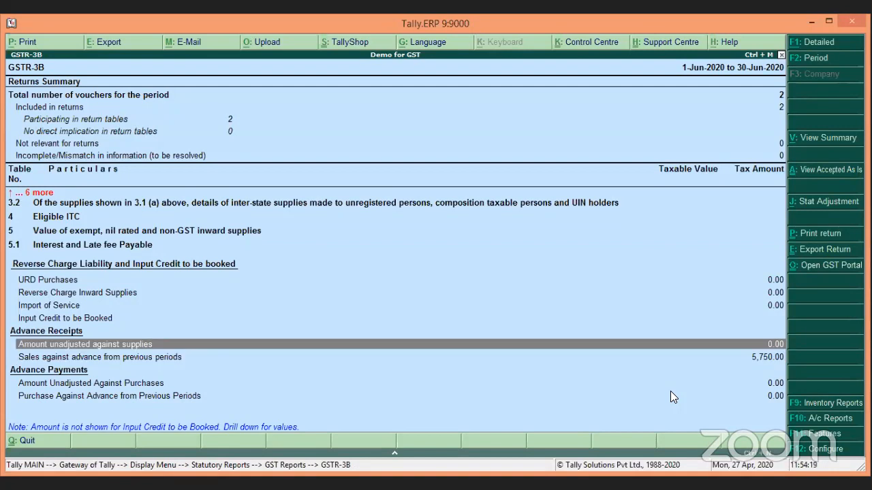
key("Home")
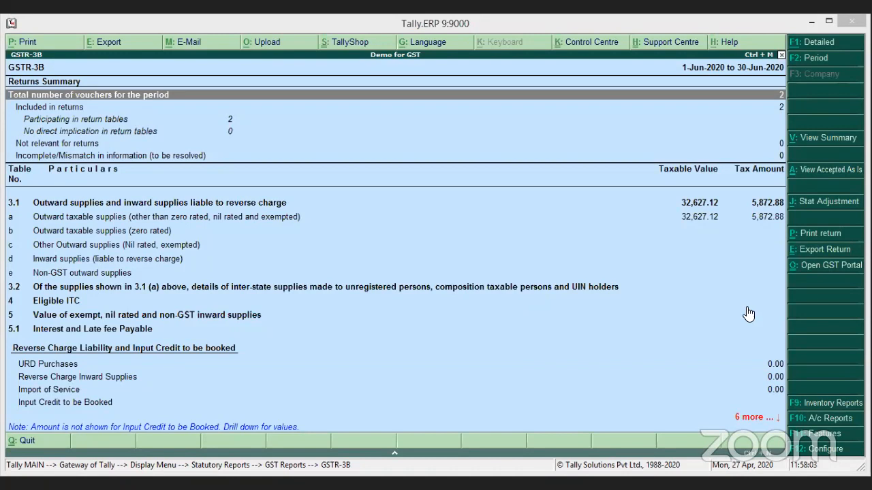
Step: Open Journal No. 8 from row 3.1(a)'s voucher register and set Provide GST details to Yes
left_click(702, 216)
left_click(702, 216)
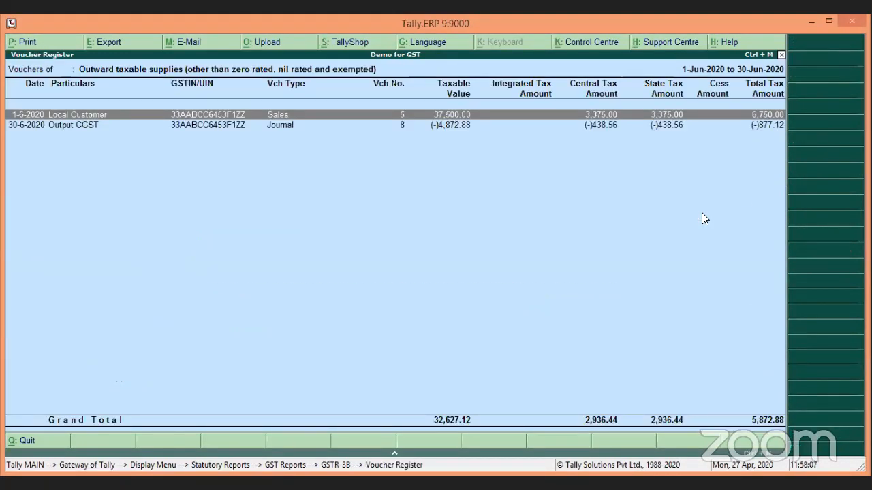
key("Down")
key("Return")
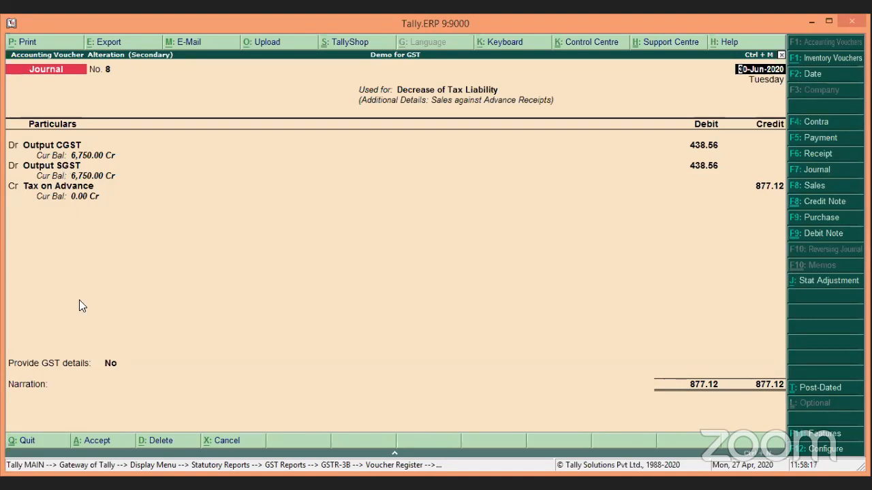
left_click(163, 361)
key("Down")
key("Return")
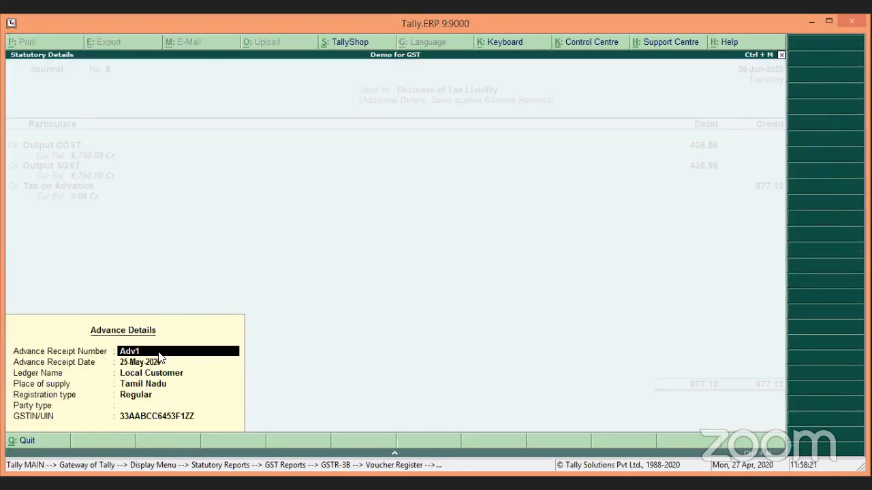
Step: Step through the advance details, clear the Tamil Nadu place of supply, and close the panel
key("Return")
key("Return")
key("Return")
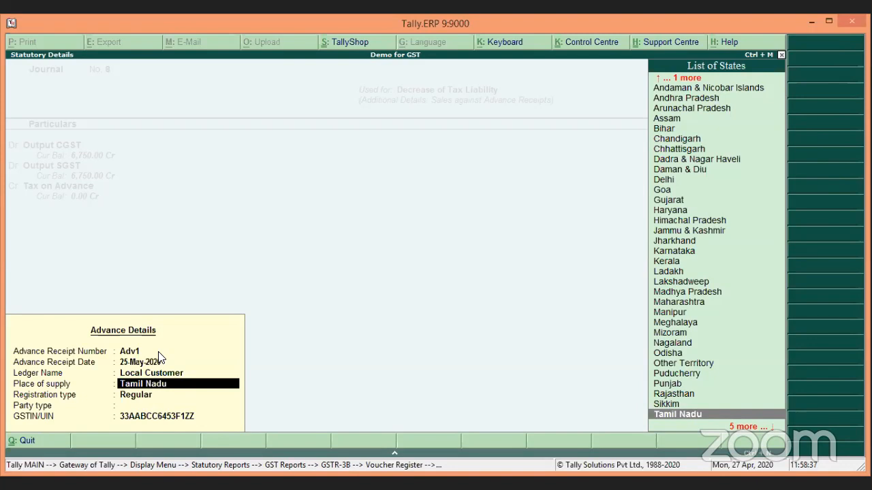
key("BackSpace")
key("Return")
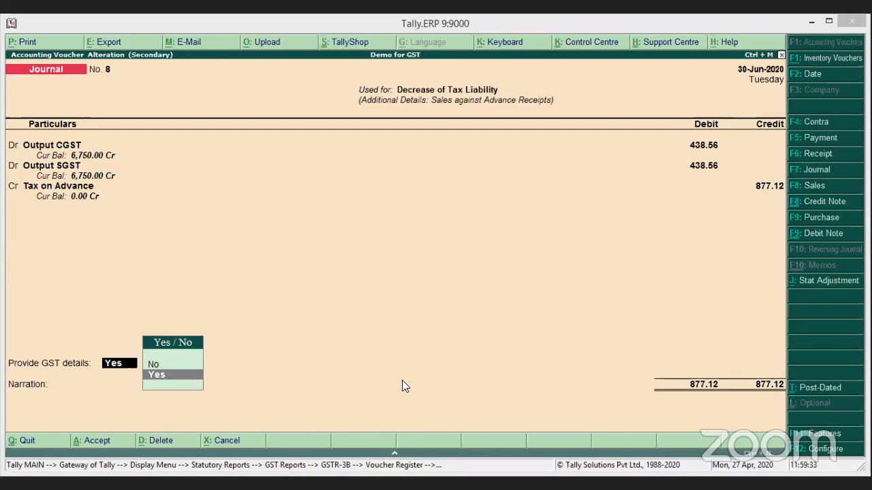
Step: Discard the unsaved journal voucher and open Accounting Vouchers from the Gateway of Tally
left_click(340, 324)
key("Escape")
key("Escape")
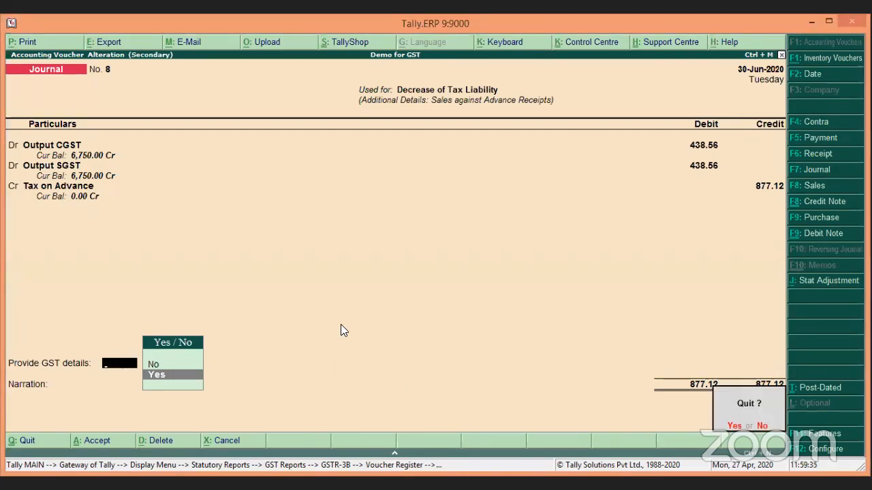
key("Return")
key("Escape")
key("Escape")
key("Escape")
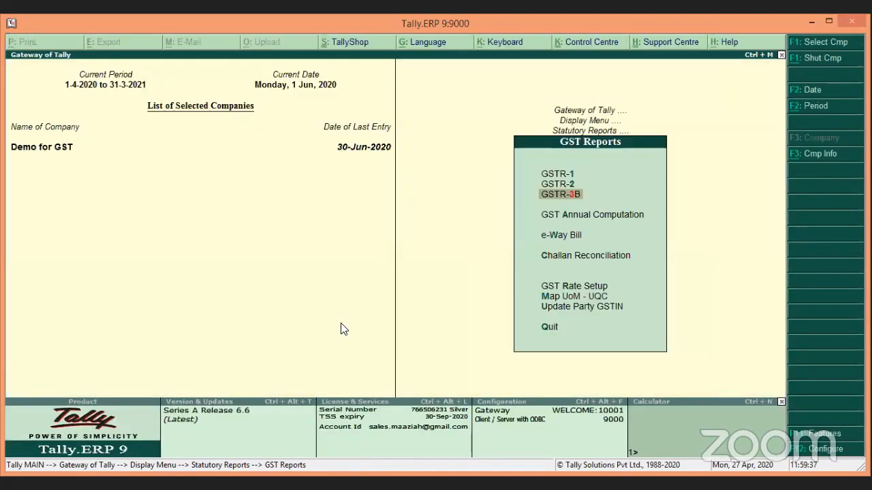
key("Escape")
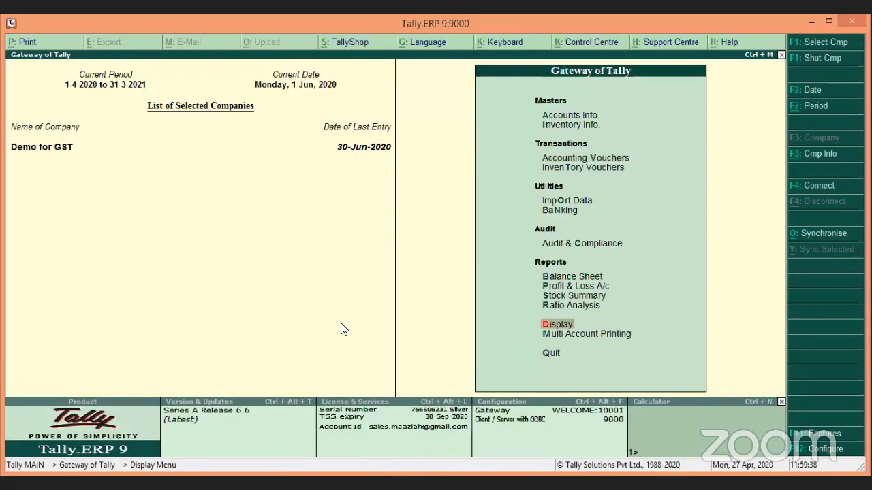
key("Up")
key("Up")
key("Up")
key("Up")
key("Up")
key("Up")
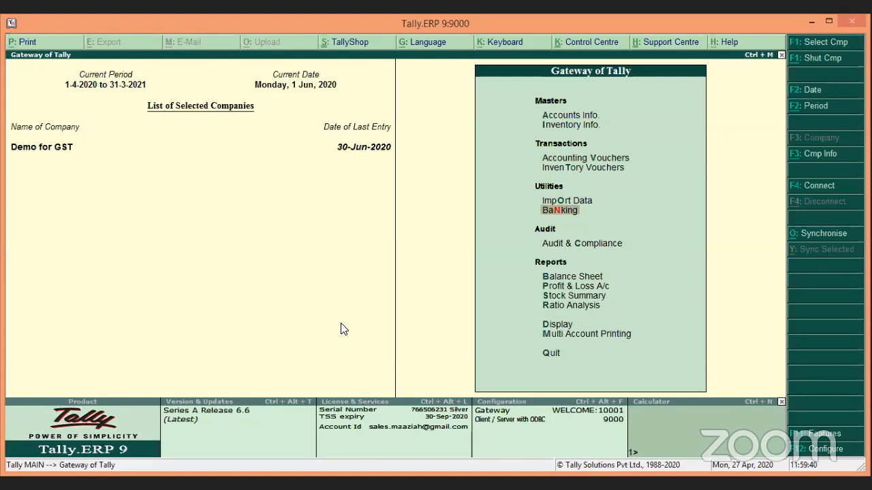
key("Up")
key("Up")
key("Up")
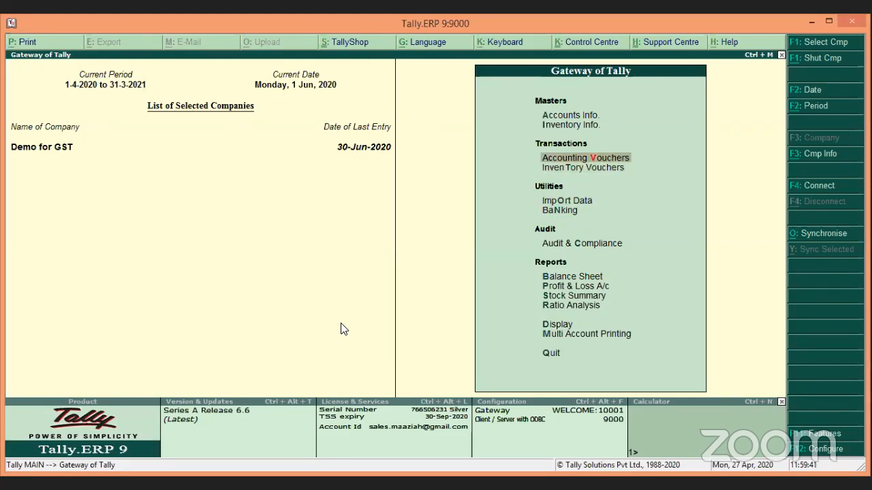
key("Return")
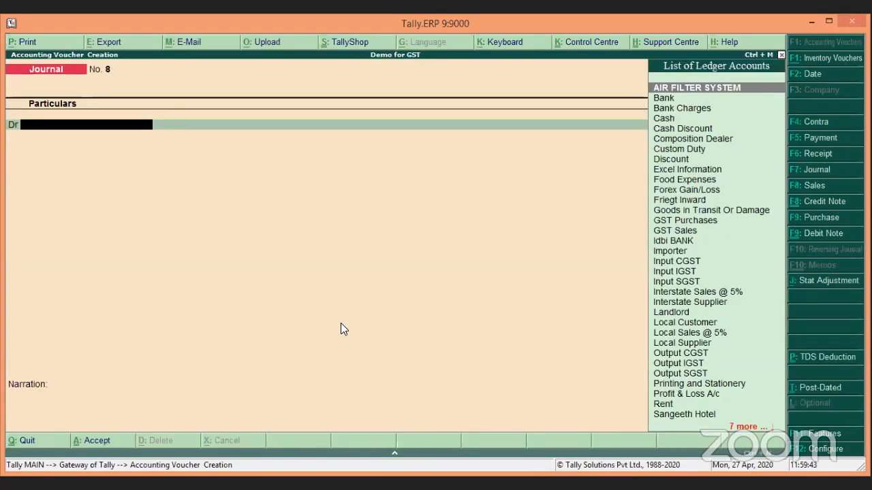
Step: Start a Receipt (F6) into Bank from Local Customer for 50,000
key("F6")
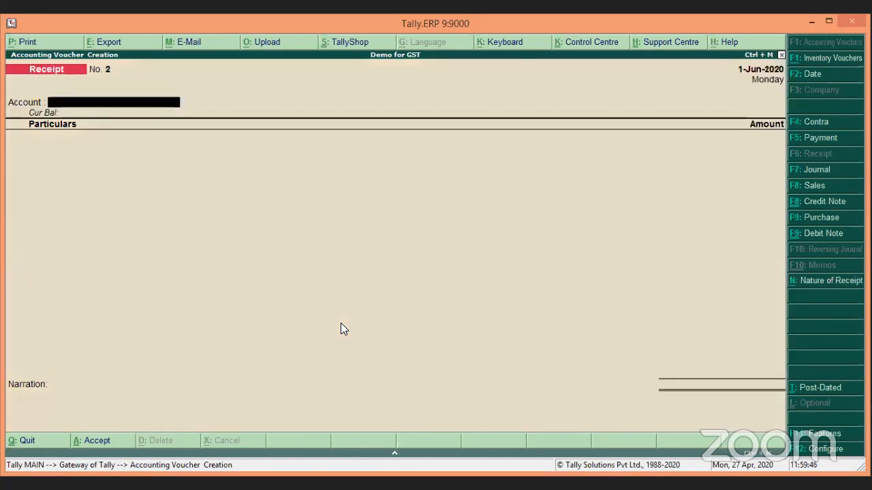
key("Return")
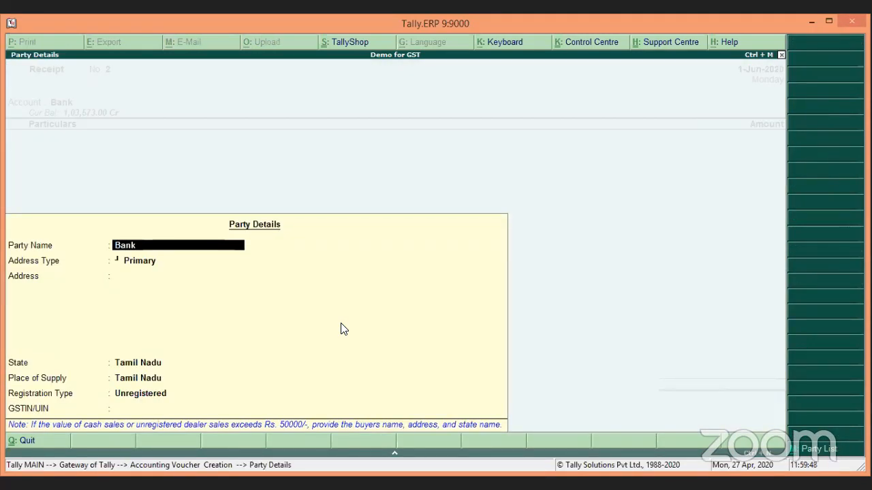
key("Escape")
key("Return")
key("Escape")
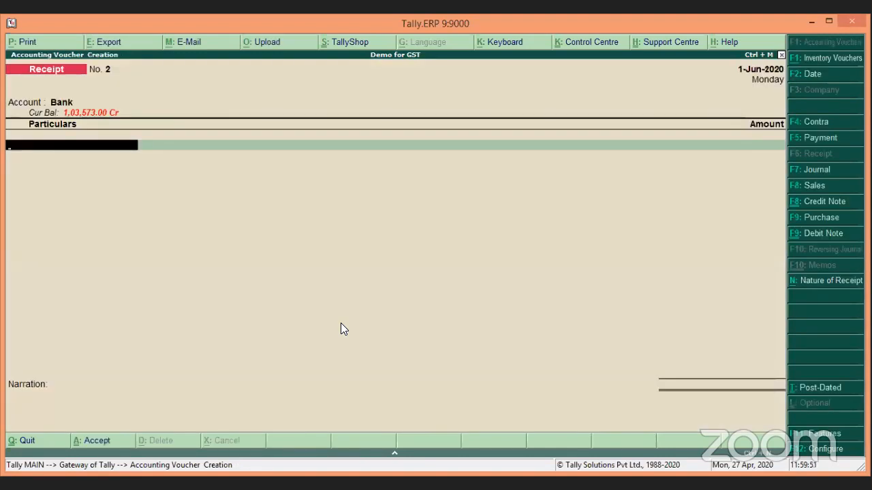
type("L")
key("Down")
key("Return")
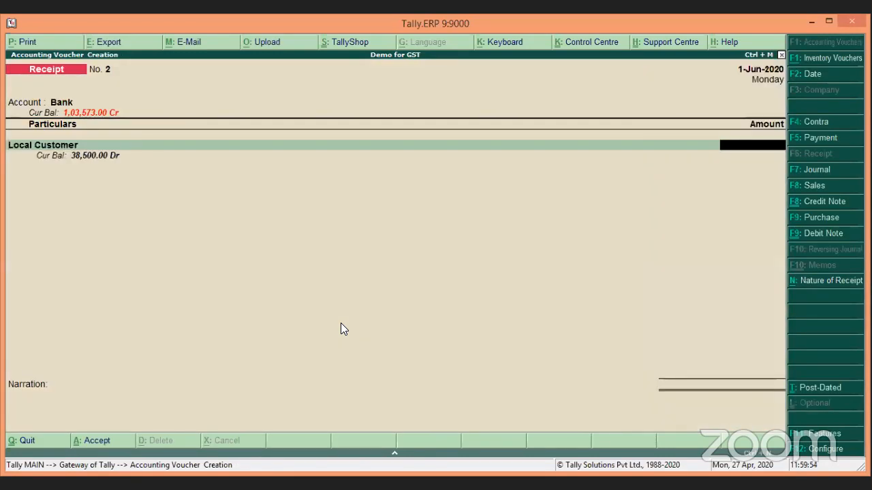
type("50,")
type("000")
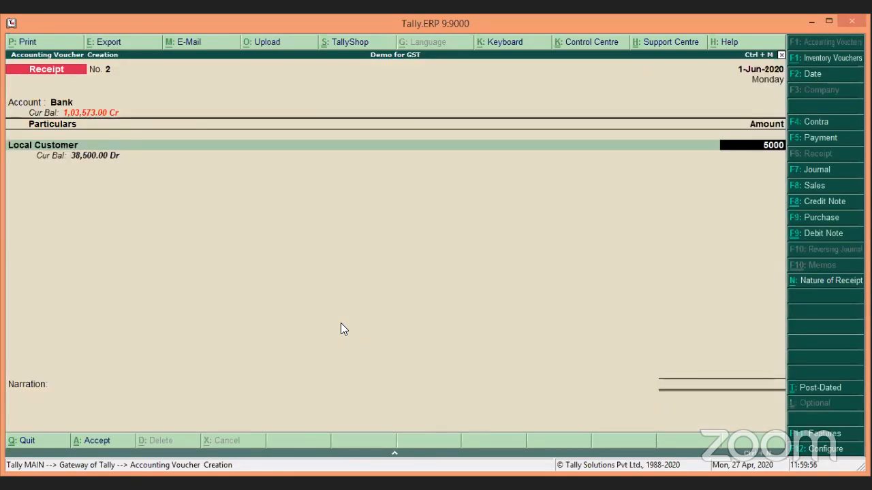
key("Return")
Step: Adjust the 50,000 as an Advance with reference name Adv 2
key("Down")
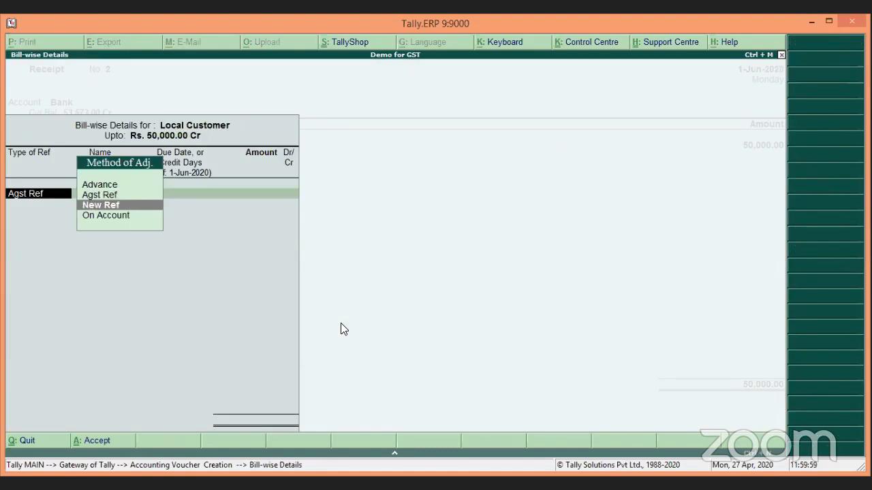
key("Up")
key("Up")
key("Return")
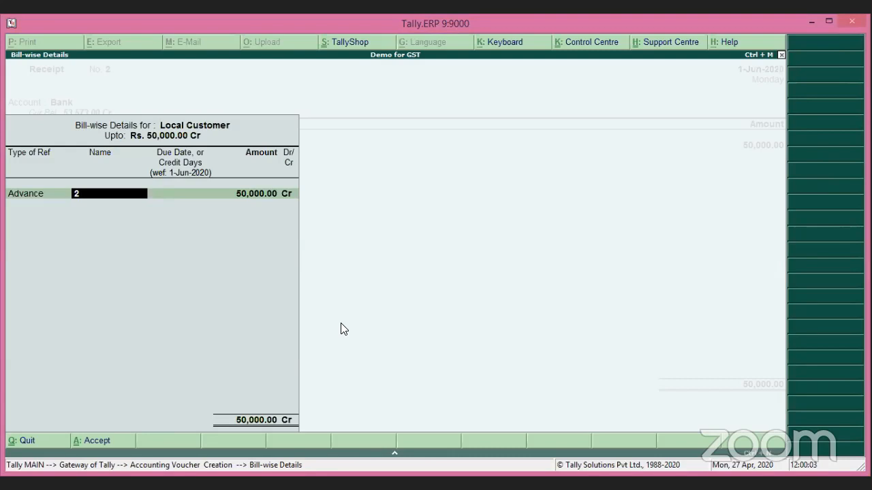
type("Adv 2")
key("Return")
key("Return")
key("Return")
key("Return")
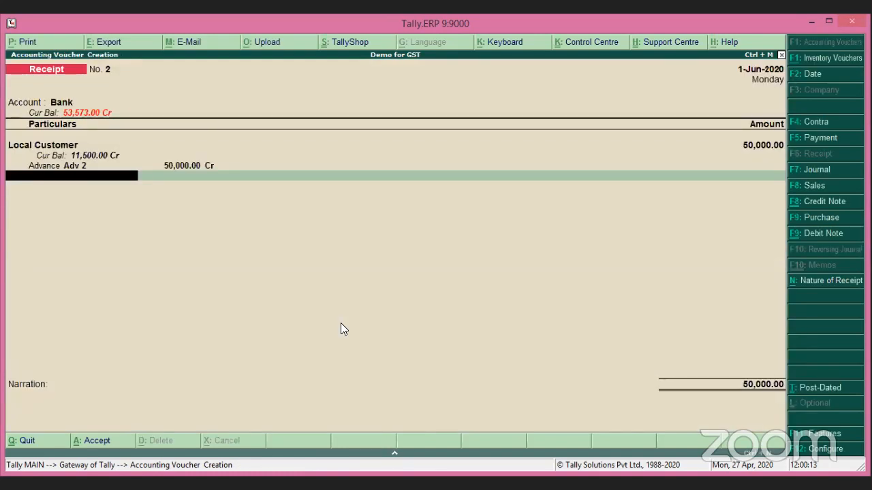
Step: Set the receipt nature to Advance Receipt for Local Customer
left_click(821, 282)
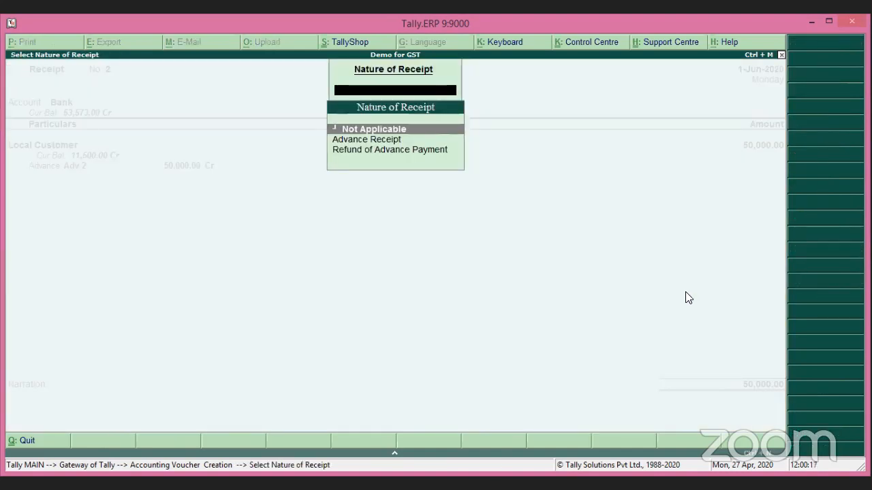
key("Down")
key("Return")
key("Return")
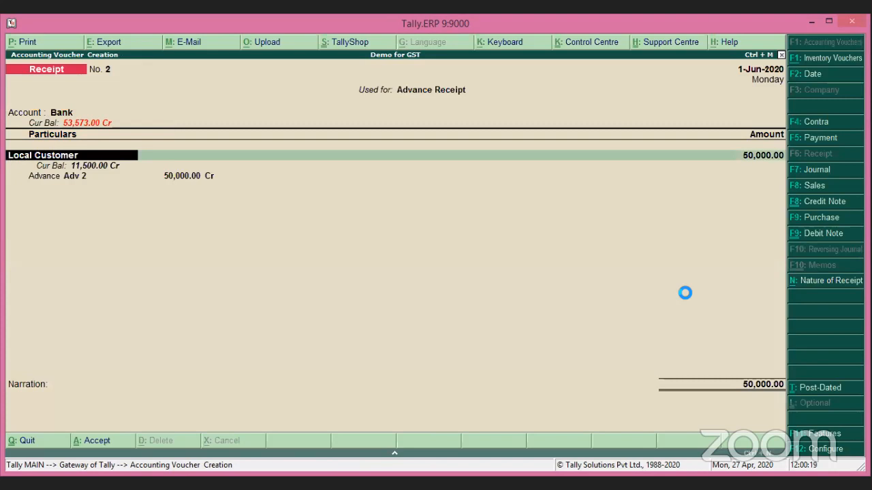
key("Return")
key("Return")
key("ctrl+a")
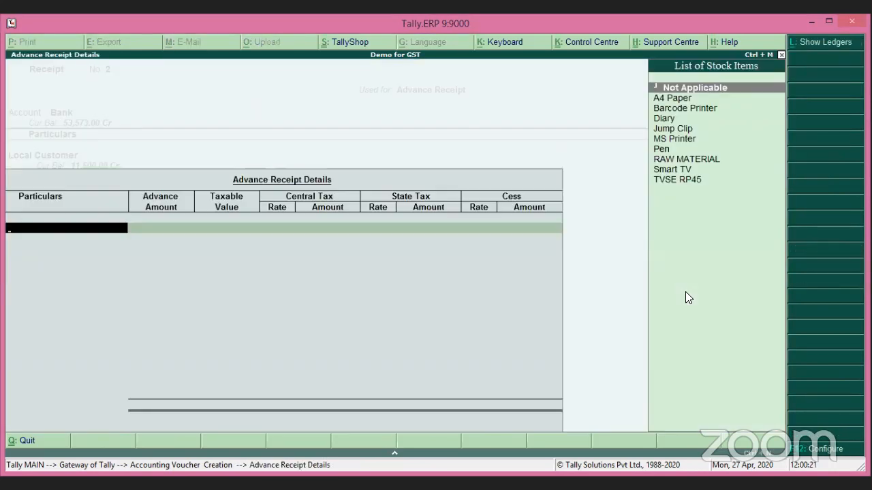
Step: Choose Smart TV as the advance stock item with an amount of 50000
key("Down")
key("Down")
key("Down")
key("Down")
key("Down")
key("Down")
key("Down")
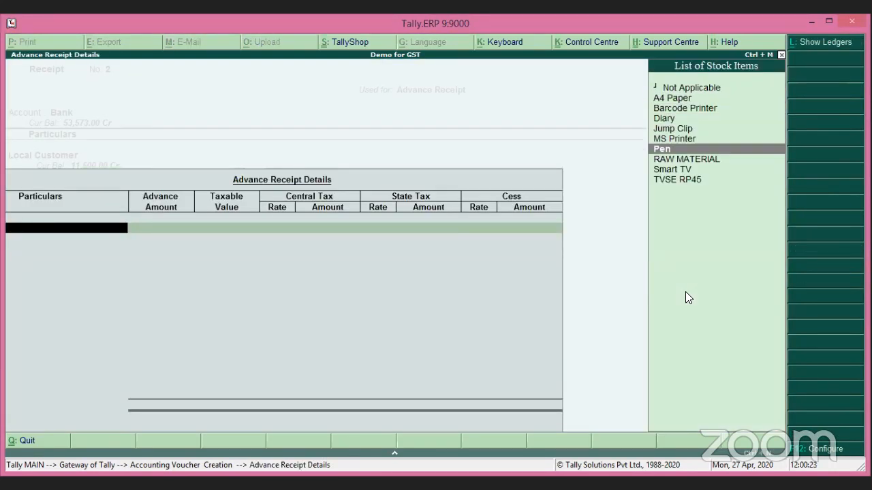
key("Down")
key("Return")
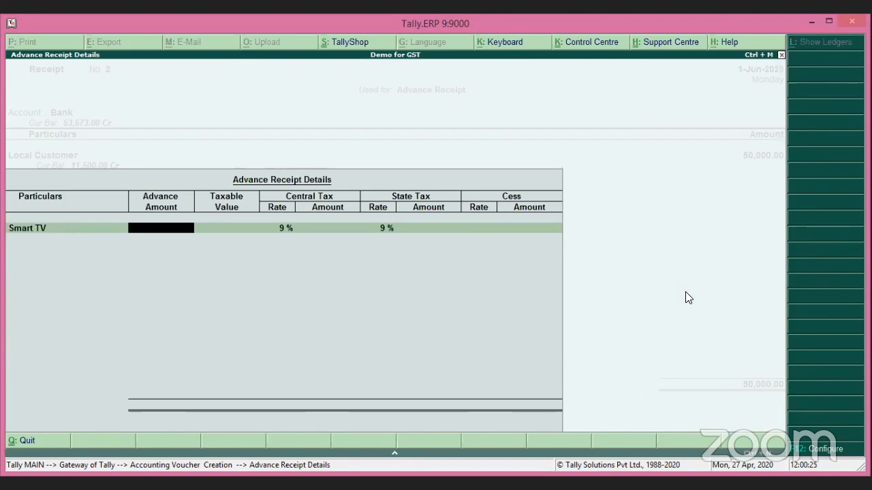
type("50000")
key("Return")
key("Return")
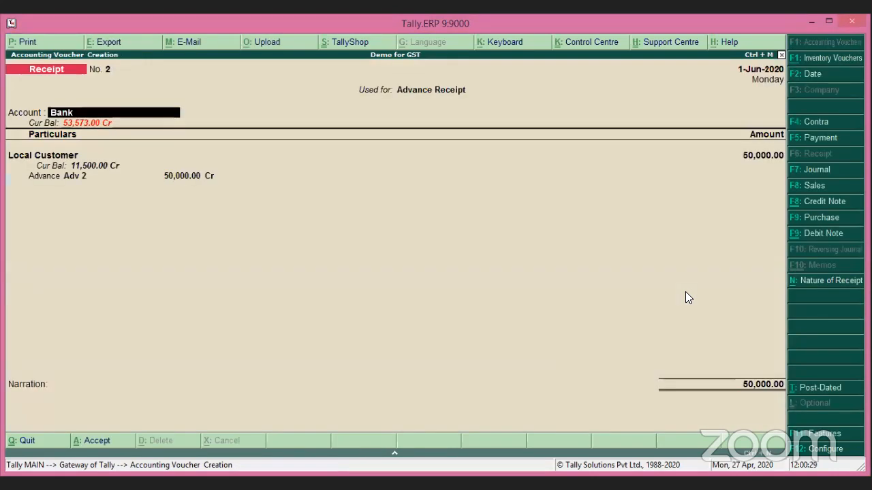
key("Return")
Step: Accept the party details and bank allocation, saving Receipt No. 2
key("Return")
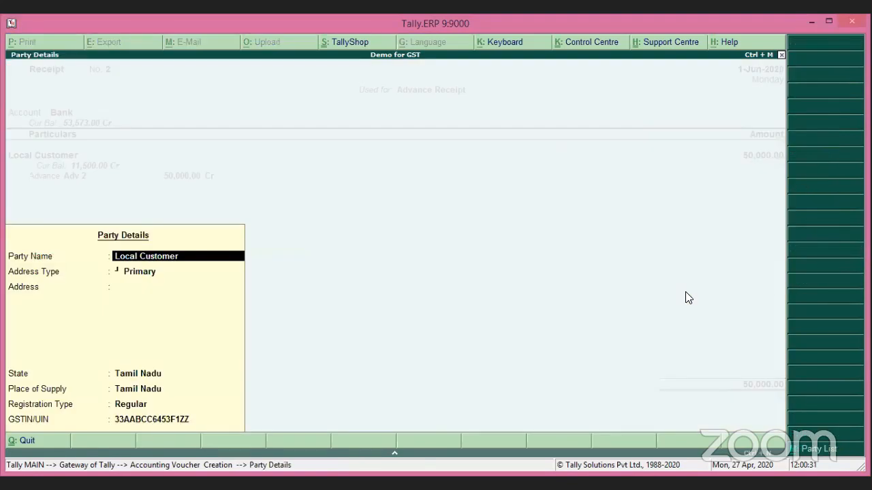
key("ctrl+a")
key("Return")
key("Return")
key("Return")
key("Return")
key("Return")
key("Return")
key("Return")
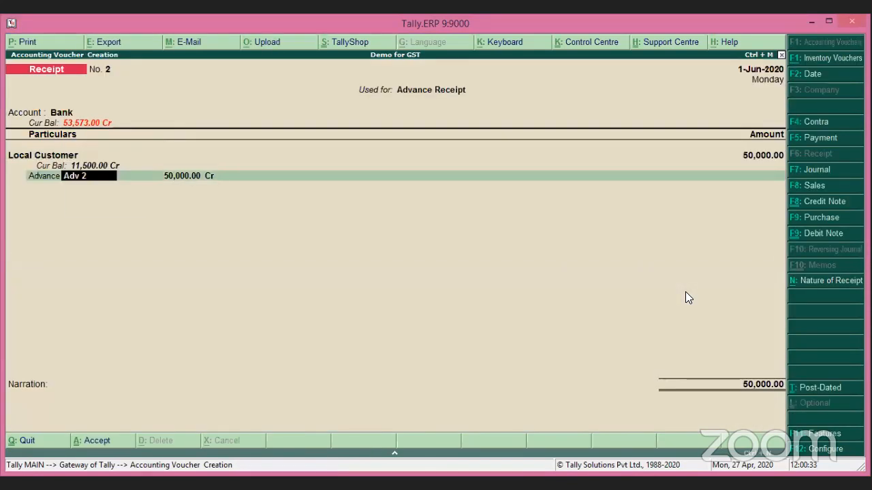
key("Return")
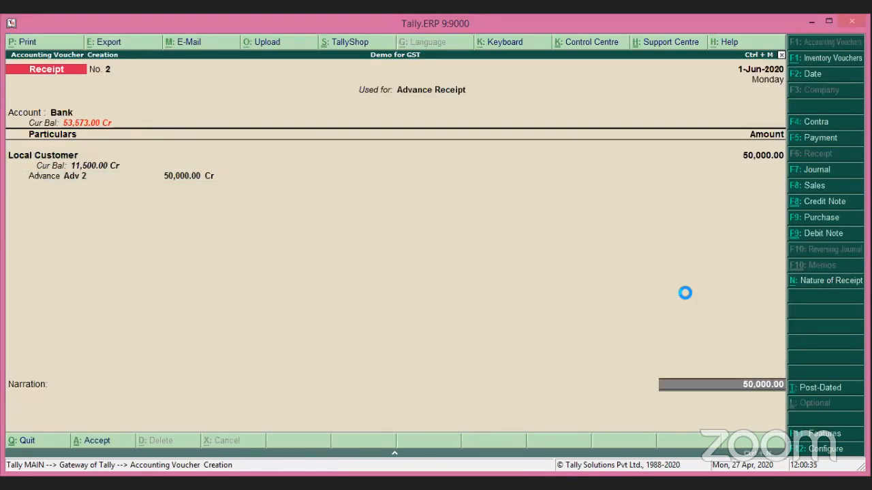
key("Return")
key("Return")
key("Return")
key("Return")
key("Return")
key("Return")
key("Return")
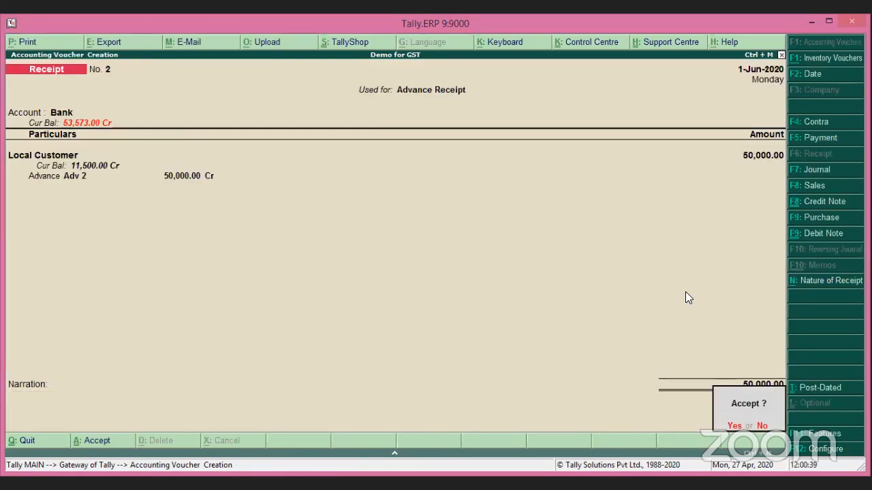
key("Return")
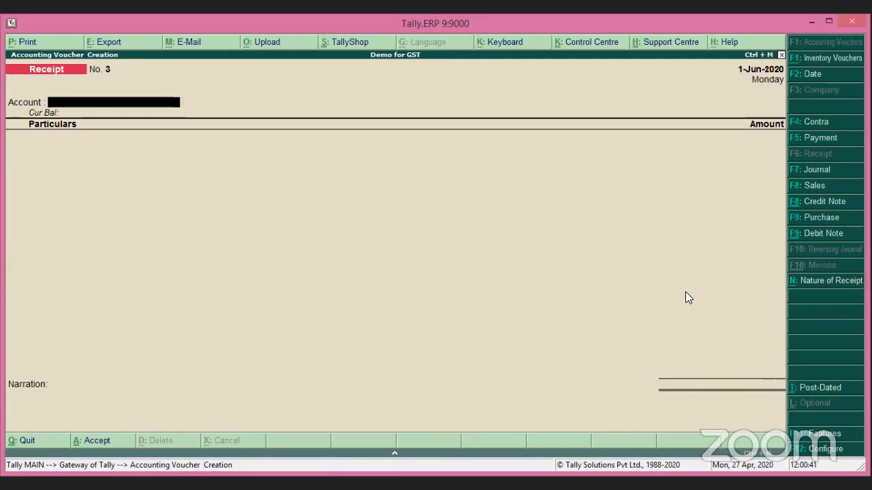
Step: Leave voucher entry and open the Local Customer ledger for alteration
key("Escape")
key("Return")
key("Up")
key("Up")
key("Return")
key("Down")
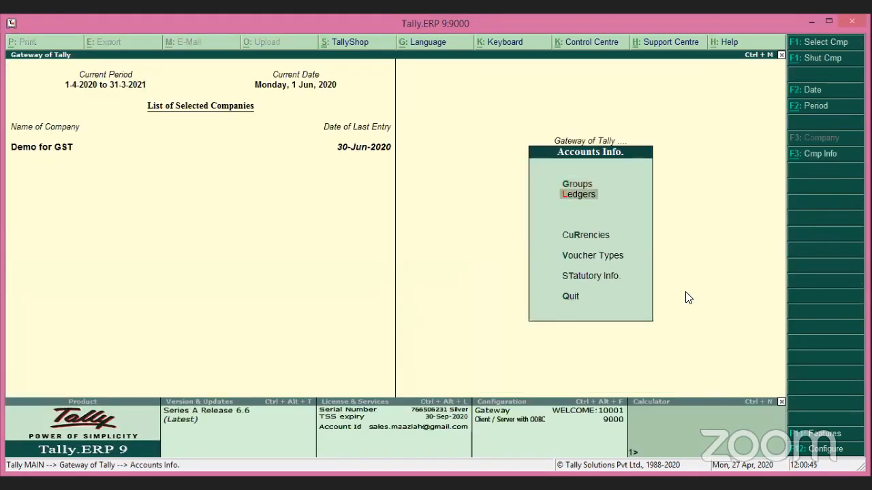
key("Return")
key("Down")
key("Down")
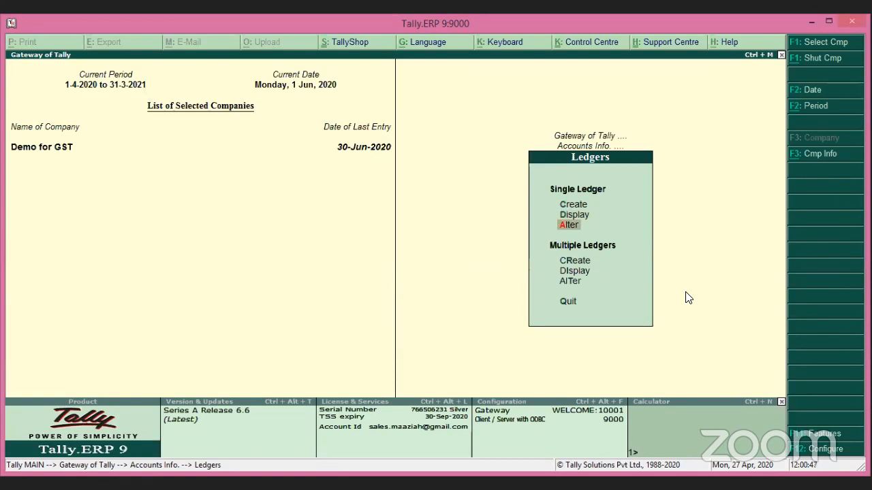
key("Return")
type("Lo")
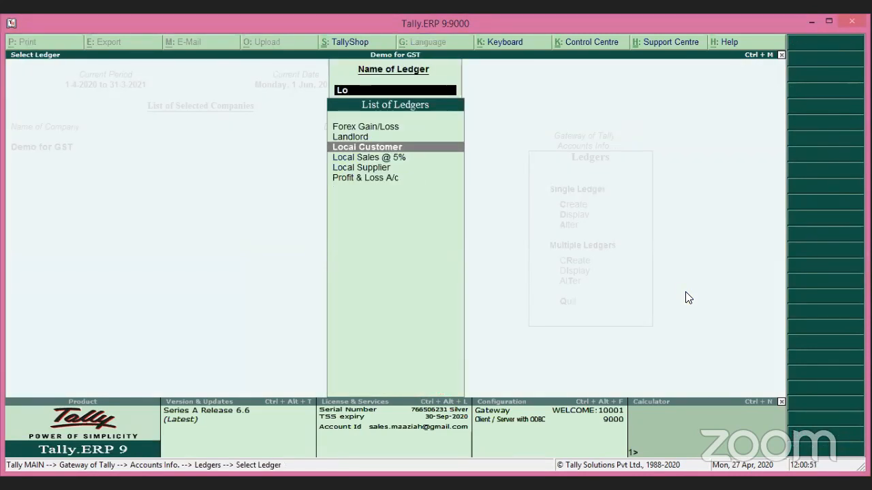
key("Return")
Step: Set 'Set/alter multiple mailing details' to Yes
left_click(444, 300)
type("y")
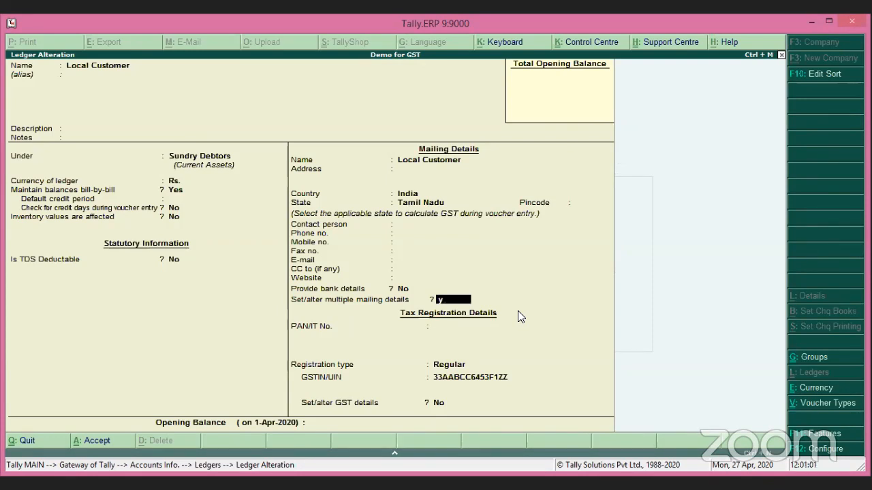
key("Return")
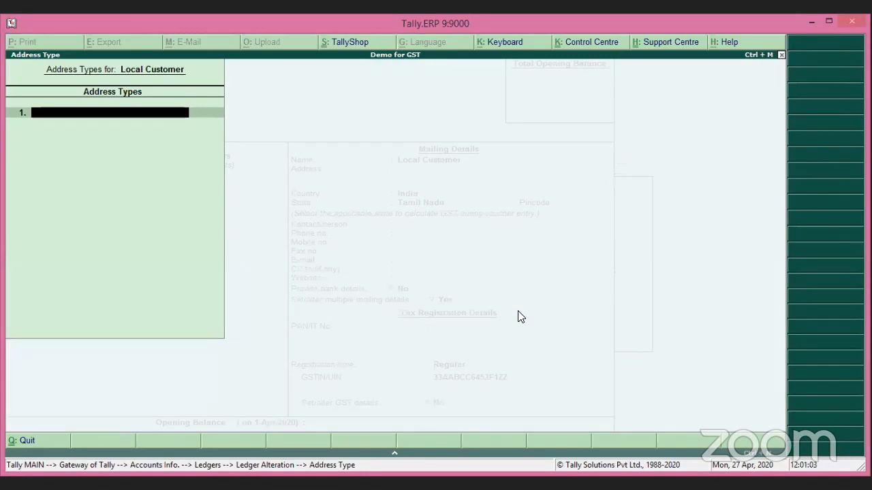
Step: Add address type Karnataka with a placeholder address, country India and state Karnataka
type("Karnataka")
key("Return")
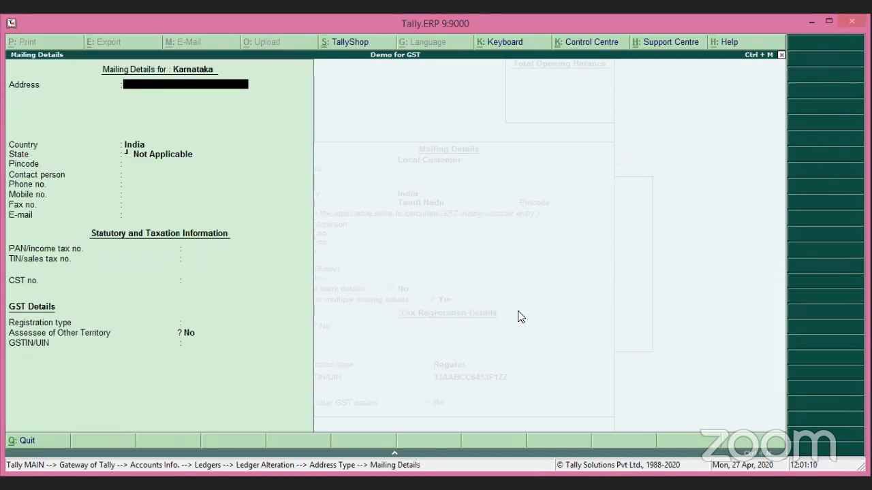
type("Sdkghjkgdfgdfg")
key("Return")
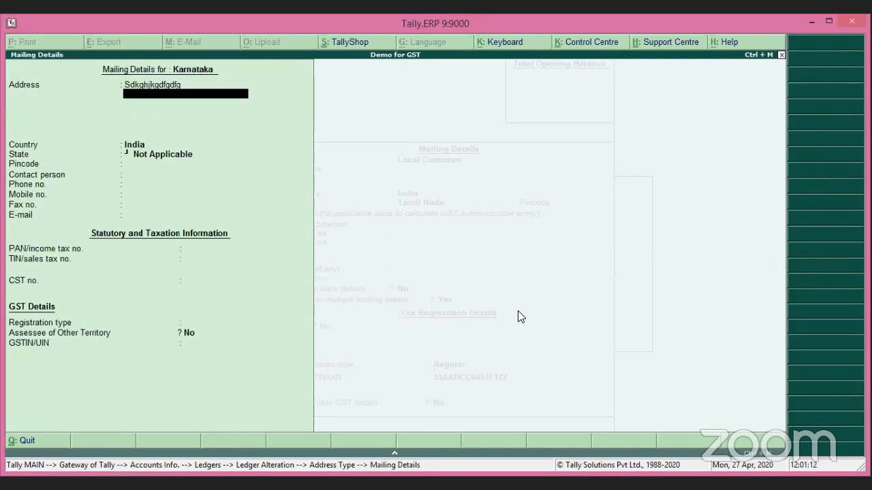
key("Return")
key("Return")
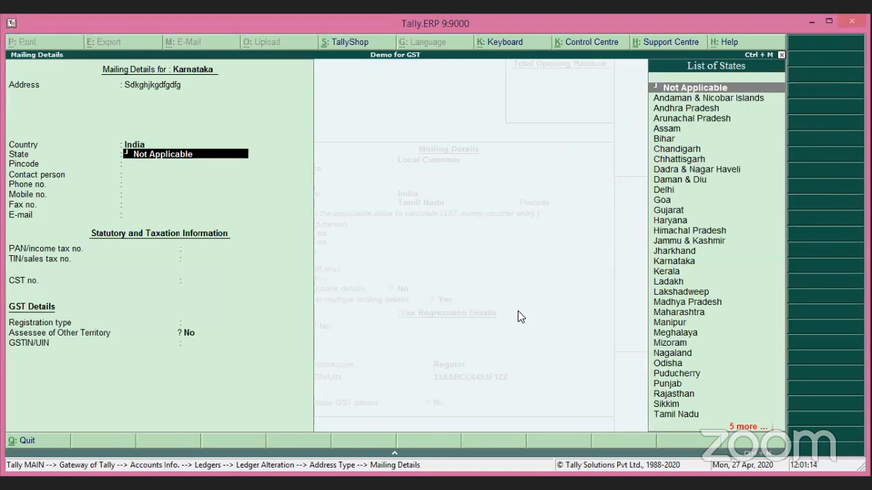
type("Kar")
key("Return")
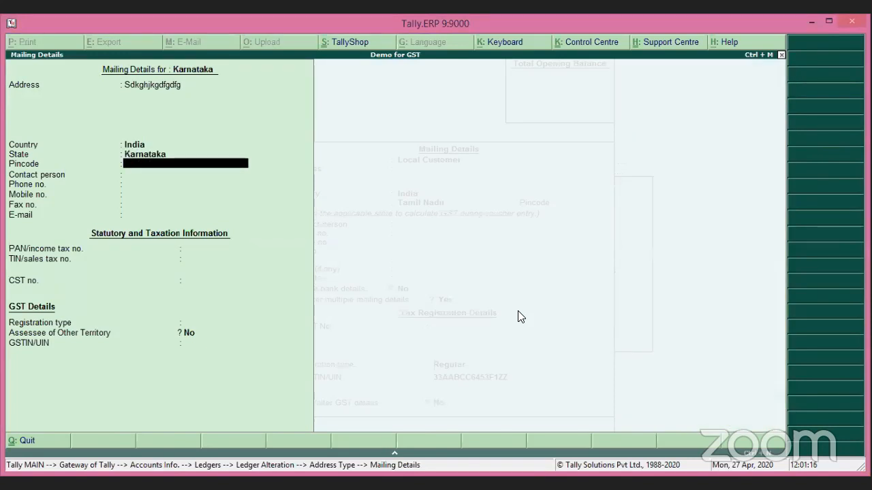
Step: Set registration type Regular, enter the party's GSTIN and accept despite the warning
key("Return")
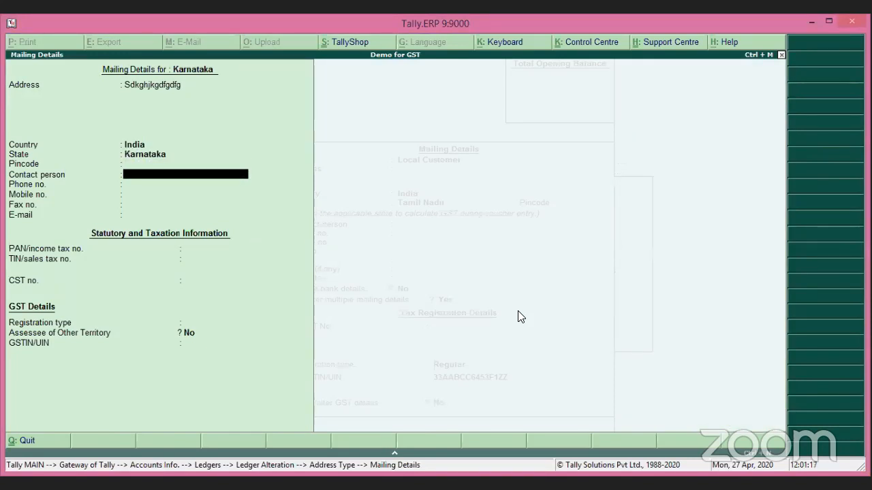
key("Return")
key("Return")
key("Return")
key("Return")
key("Return")
key("Return")
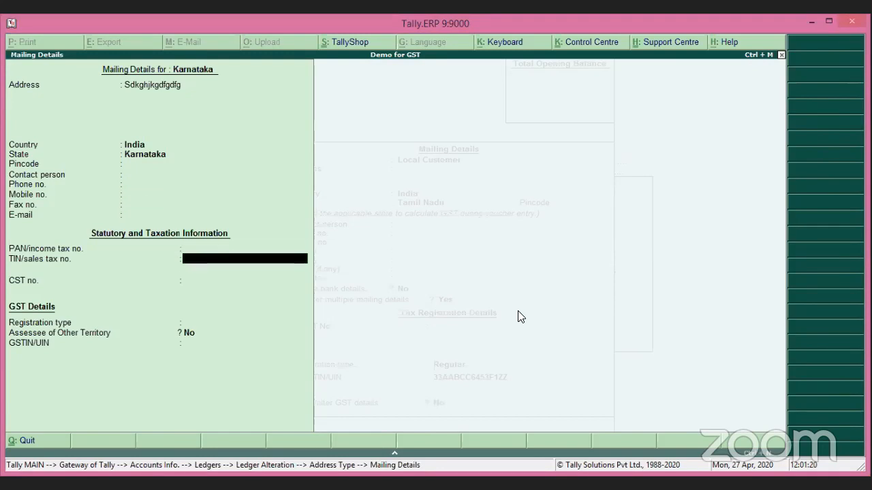
key("Return")
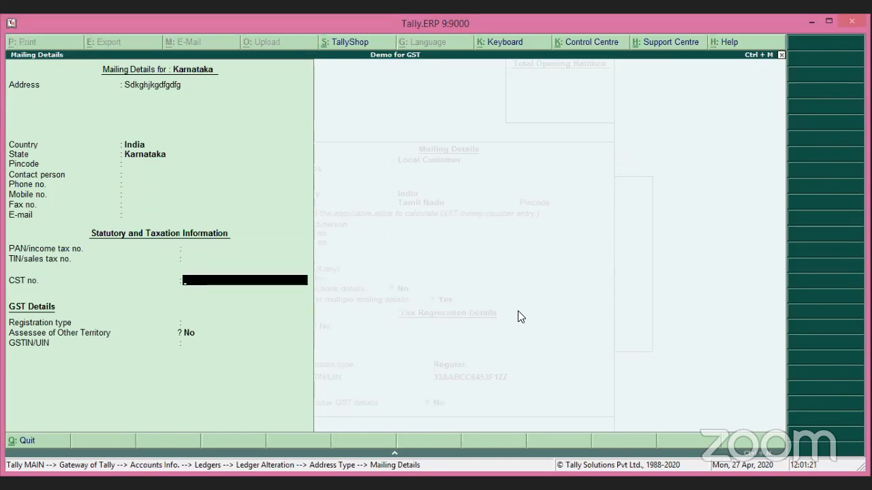
key("Return")
key("Down")
key("Down")
key("Down")
key("Return")
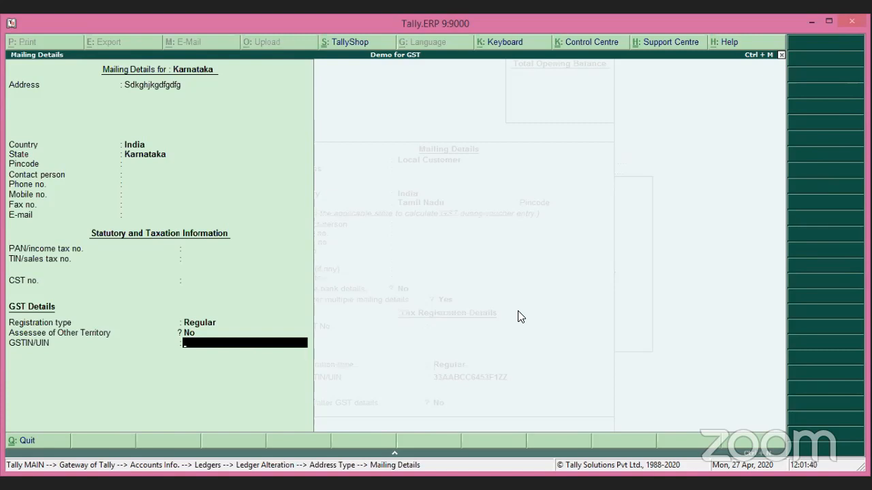
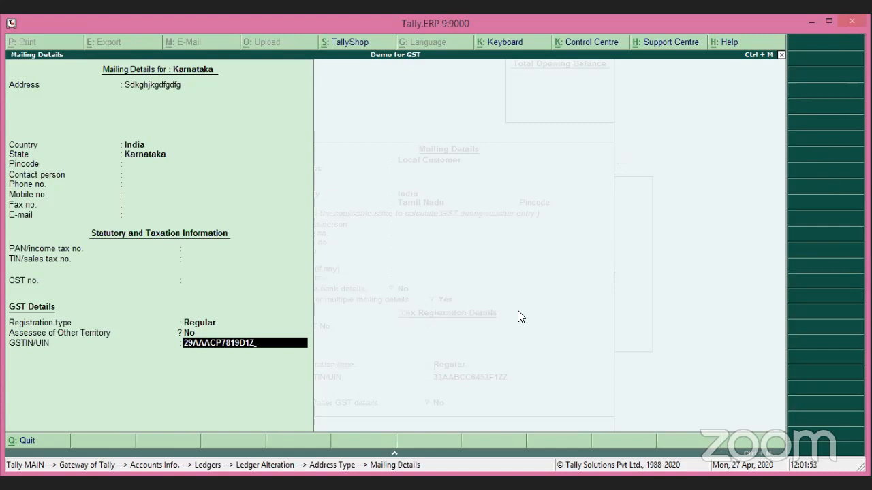
key("Return")
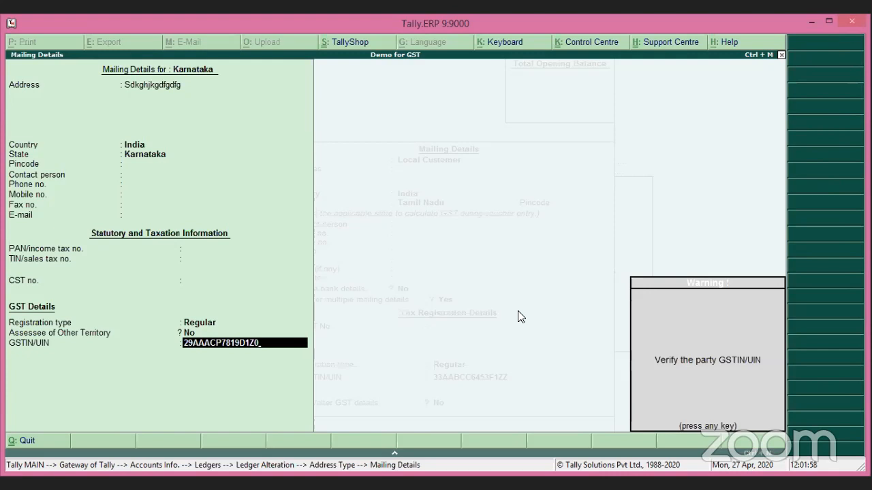
key("Return")
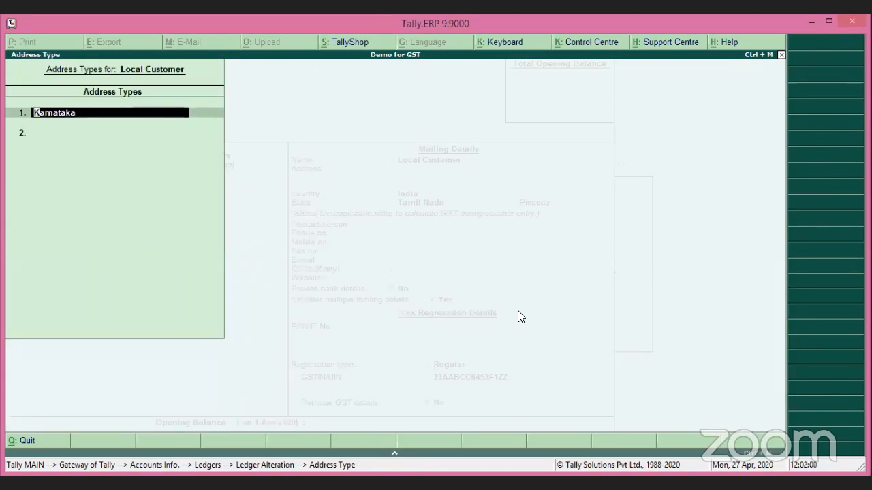
Step: Reopen the Karnataka mailing details and erase the GSTIN's incorrect trailing characters
key("Return")
key("Return")
key("Return")
key("Return")
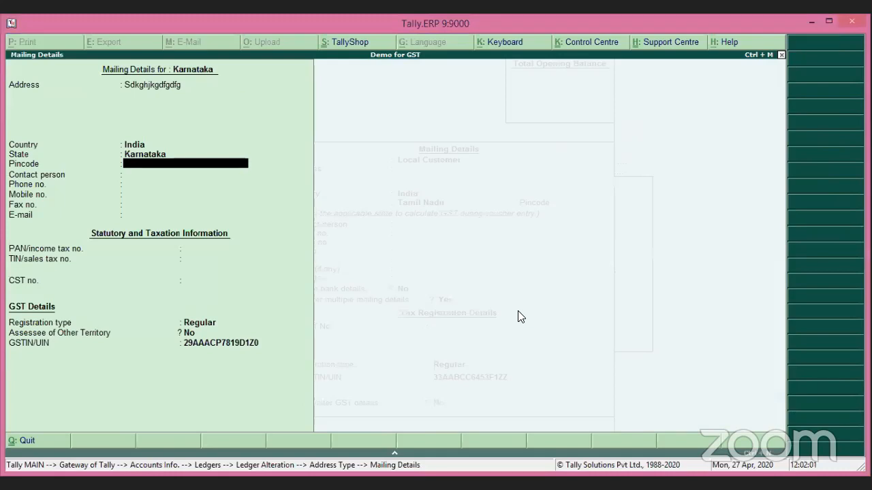
key("Return")
key("Return")
key("Return")
key("Return")
key("Return")
key("Return")
key("Return")
key("Return")
key("Return")
key("Return")
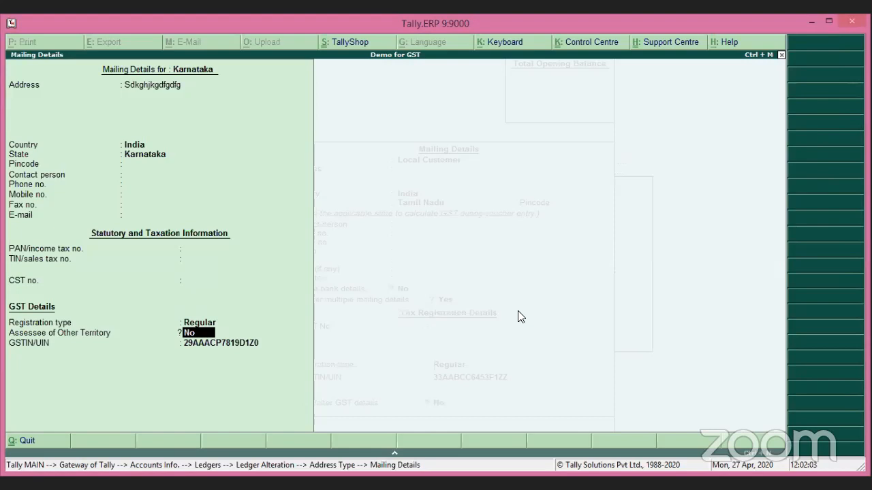
key("Return")
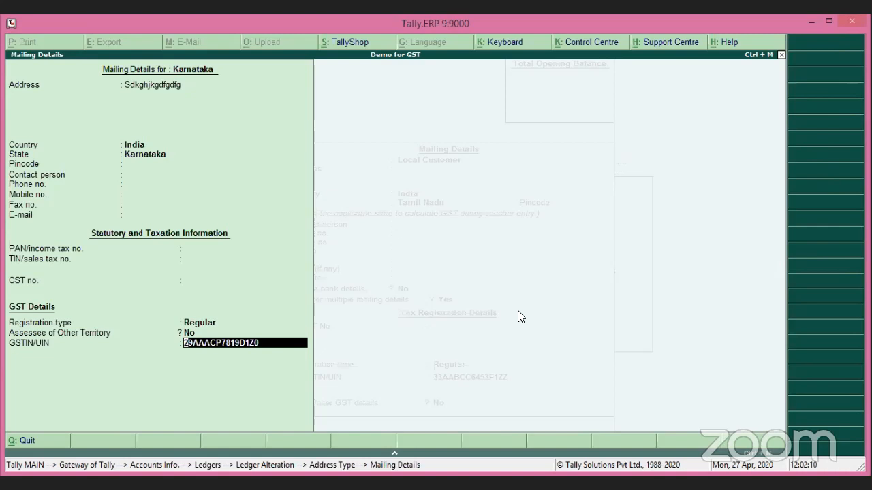
key("BackSpace")
key("BackSpace")
key("BackSpace")
key("BackSpace")
key("BackSpace")
key("BackSpace")
Step: Retype the corrected GSTIN ending, save the ledger, and open the Day Book
type("79")
key("Return")
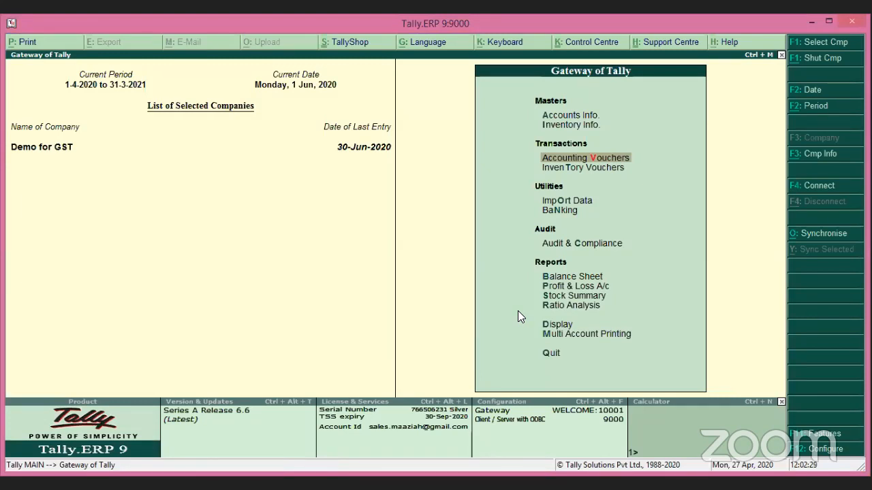
key("Return")
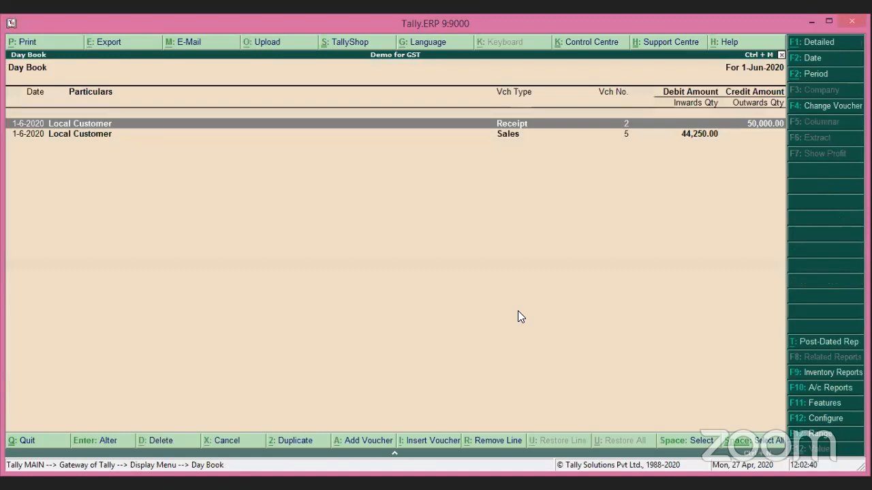